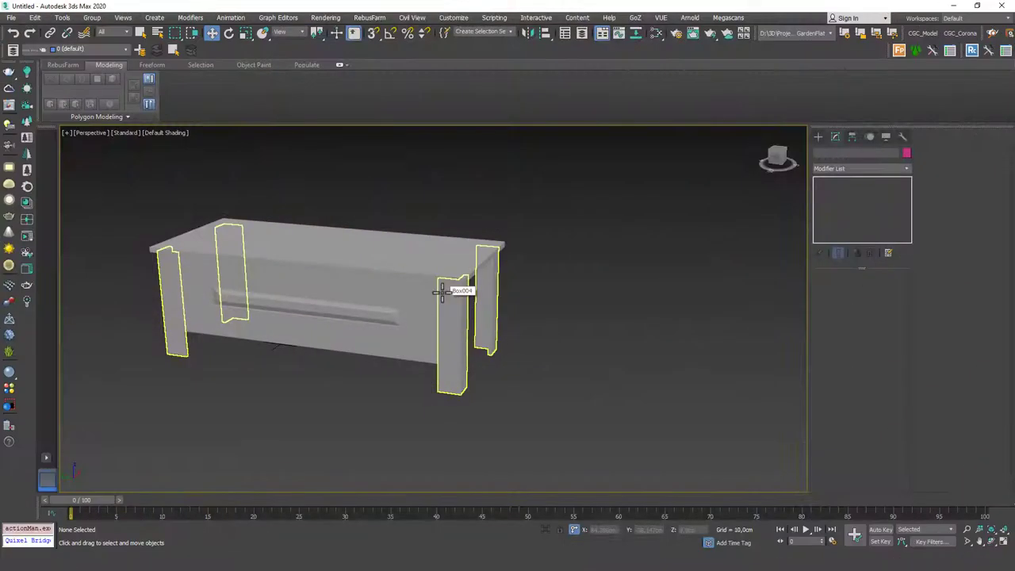
# Step: Create a box primitive beside the table with the Box tool
pyautogui.click(818, 136)
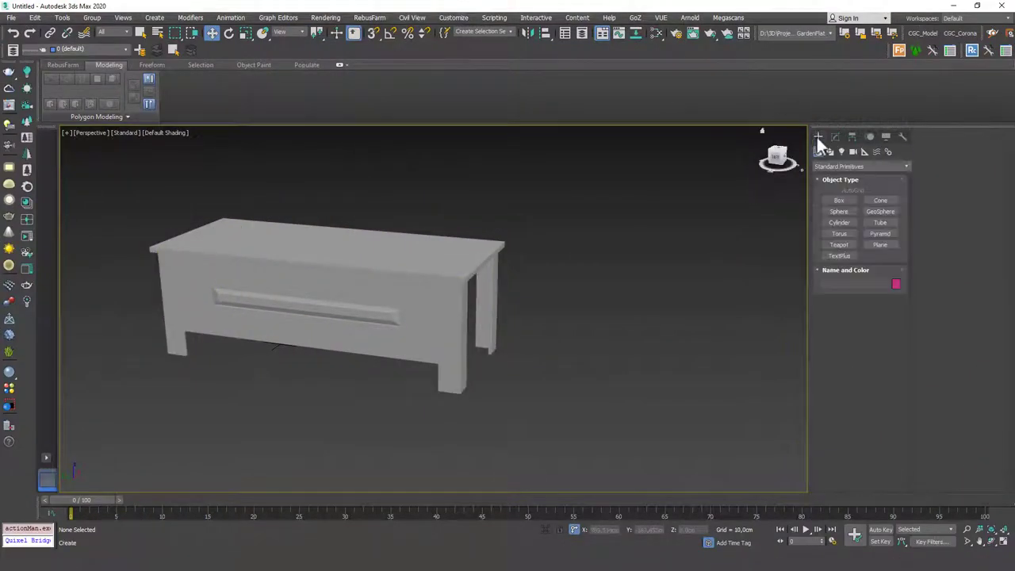
pyautogui.keyDown('alt'); pyautogui.moveTo(675, 206); pyautogui.dragTo(489, 287, button='middle'); pyautogui.keyUp('alt')
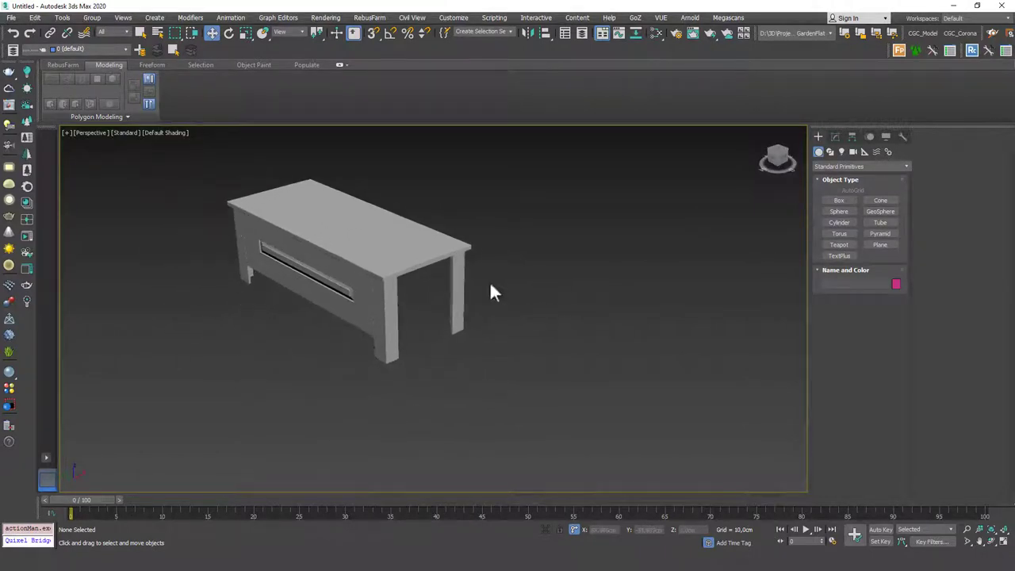
pyautogui.click(829, 199)
pyautogui.keyDown('alt'); pyautogui.moveTo(514, 346); pyautogui.dragTo(502, 326, button='middle'); pyautogui.keyUp('alt')
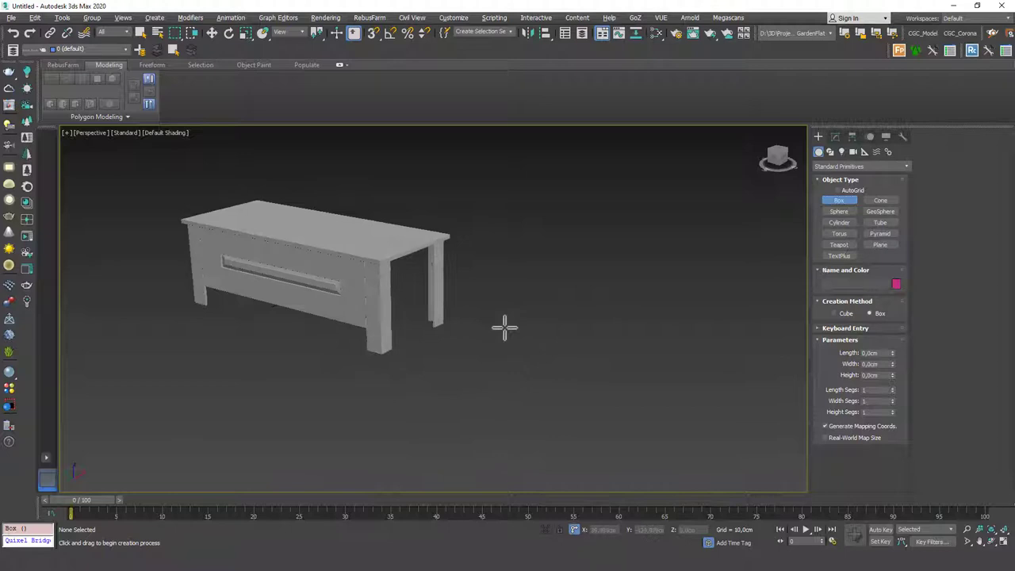
pyautogui.moveTo(503, 324); pyautogui.dragTo(547, 428)
pyautogui.click(567, 328)
pyautogui.rightClick(568, 327)
pyautogui.moveTo(568, 327); pyautogui.dragTo(536, 332, button='middle')
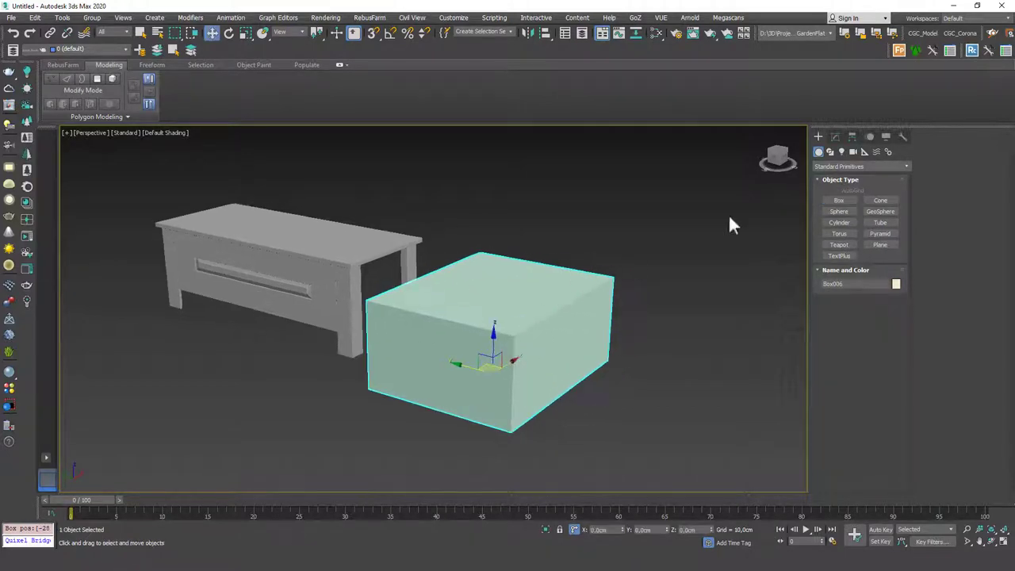
# Step: Add an Edit Poly modifier to the new box
pyautogui.click(835, 136)
pyautogui.click(866, 169)
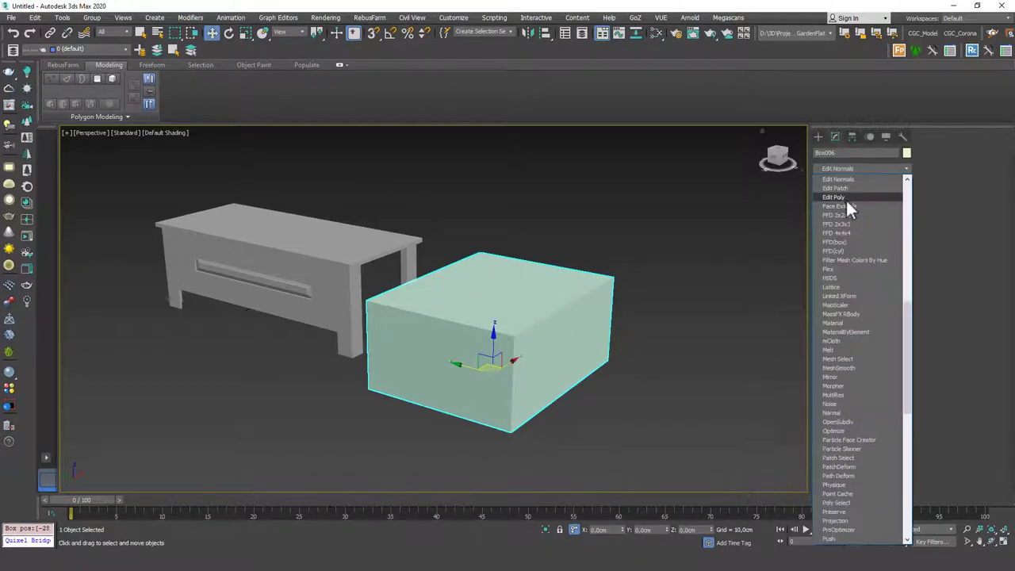
pyautogui.click(845, 198)
pyautogui.moveTo(581, 277)
pyautogui.keyDown('alt'); pyautogui.mouseDown(button='middle')
pyautogui.moveTo(590, 275)
pyautogui.moveTo(571, 265)
pyautogui.mouseUp(button='middle'); pyautogui.keyUp('alt')
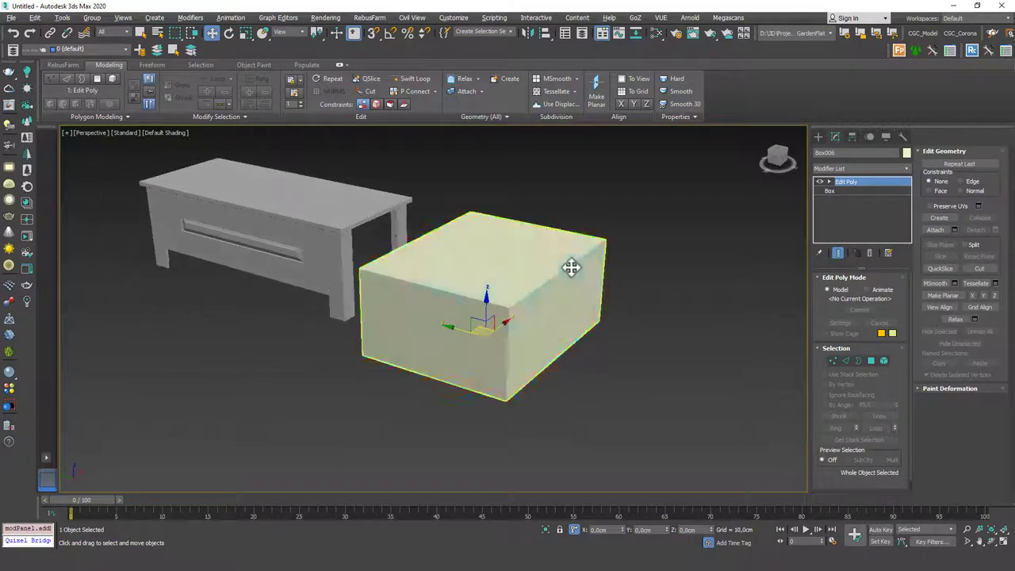
# Step: Insert a vertex in the middle of the box's upper edge on the side facing away from the table
pyautogui.press('2')
pyautogui.scroll(3, 579, 277)
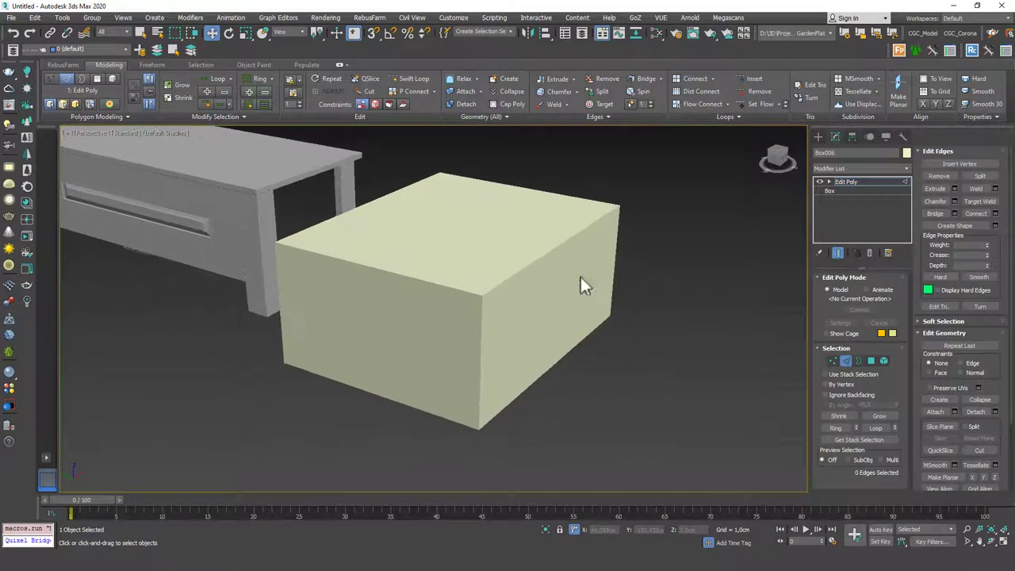
pyautogui.click(958, 162)
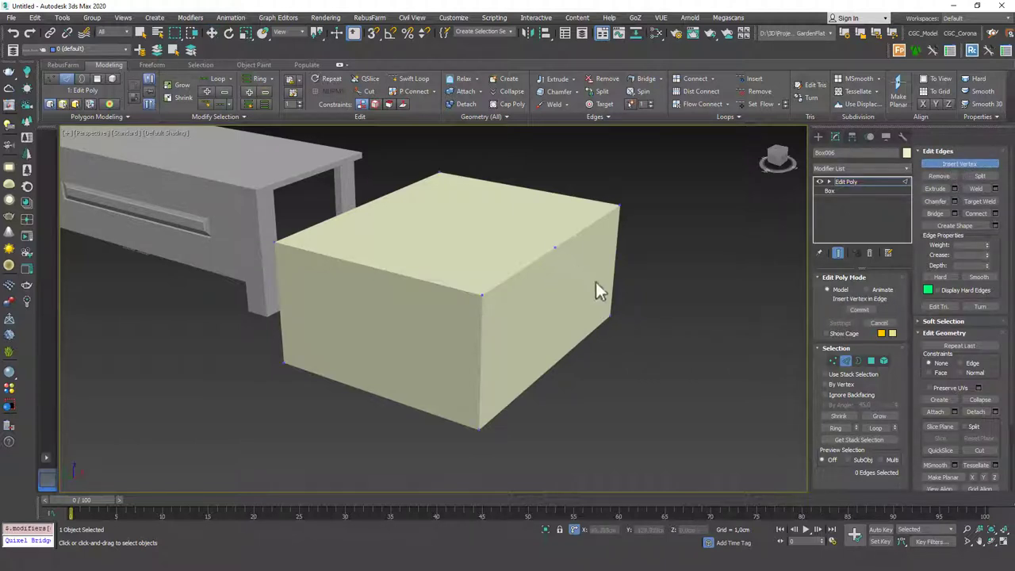
# Step: Move the inserted vertex outward and upward from the box's upper edge
pyautogui.press('w')
pyautogui.press('1')
pyautogui.keyDown('alt'); pyautogui.moveTo(608, 266); pyautogui.dragTo(578, 288, button='middle'); pyautogui.keyUp('alt')
pyautogui.moveTo(498, 244); pyautogui.dragTo(587, 236)
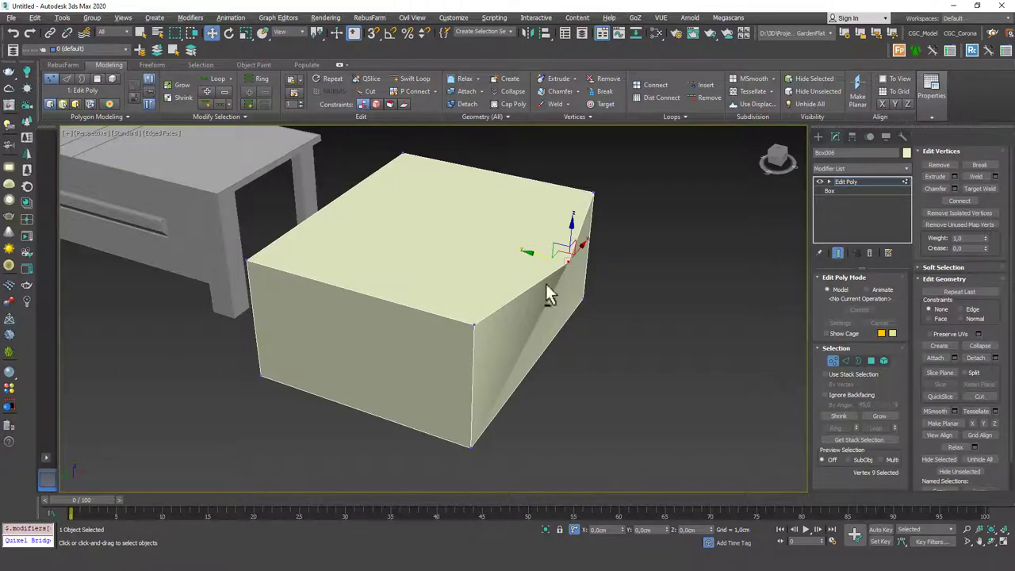
pyautogui.keyDown('alt'); pyautogui.moveTo(545, 283); pyautogui.dragTo(664, 277, button='middle'); pyautogui.keyUp('alt')
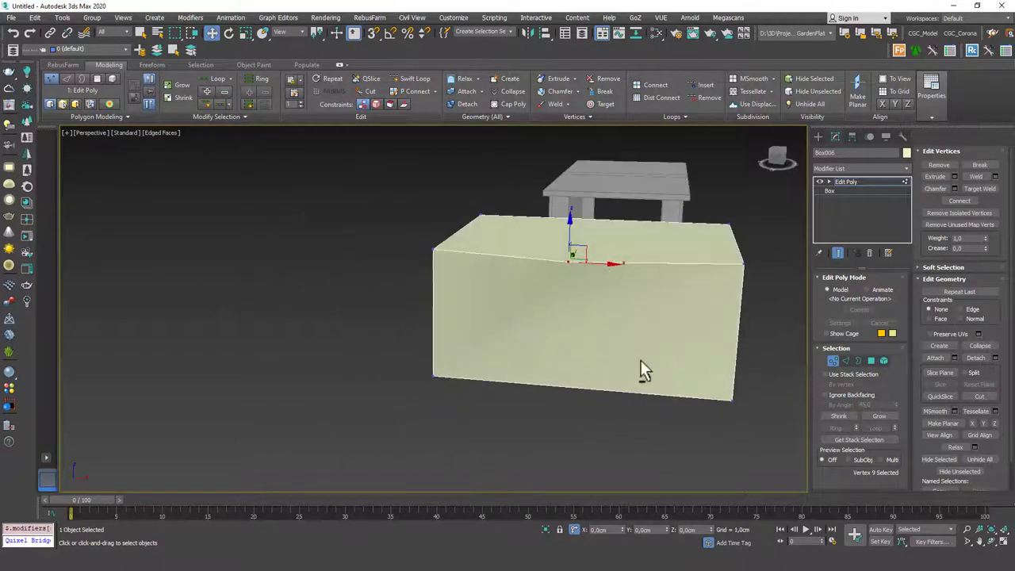
pyautogui.moveTo(566, 227); pyautogui.dragTo(569, 202)
pyautogui.keyDown('alt'); pyautogui.moveTo(569, 201); pyautogui.dragTo(689, 254, button='middle'); pyautogui.keyUp('alt')
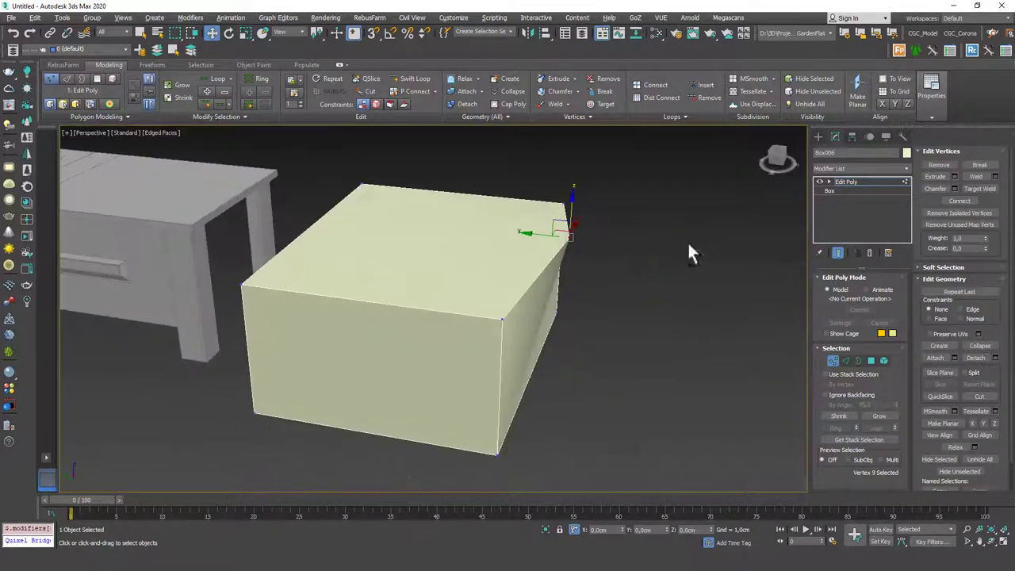
# Step: Try deleting the inserted vertex with its adjacent faces, undo that deletion, and remove only the vertex
pyautogui.click(629, 220)
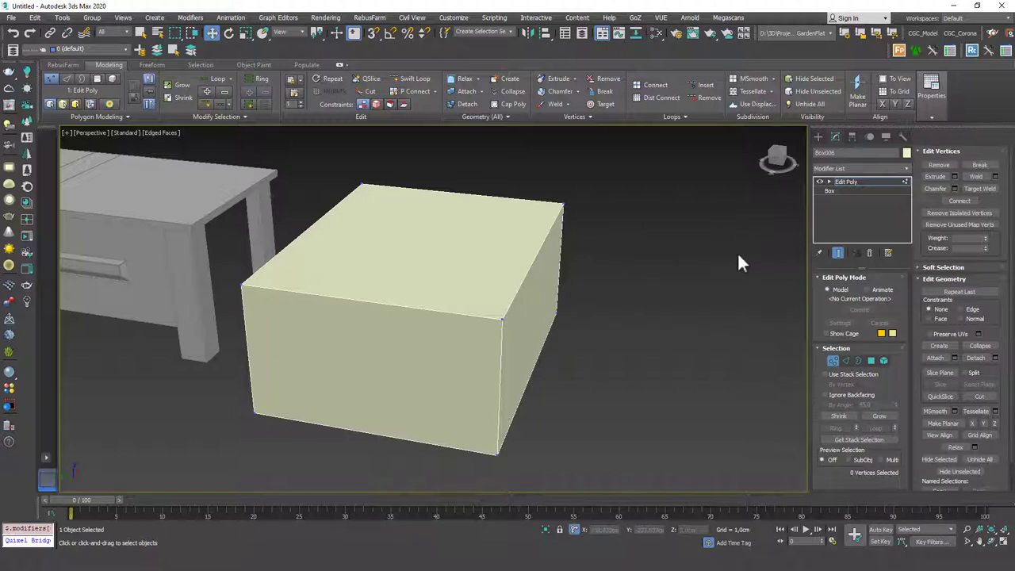
pyautogui.moveTo(562, 206); pyautogui.dragTo(547, 237)
pyautogui.press('Delete')
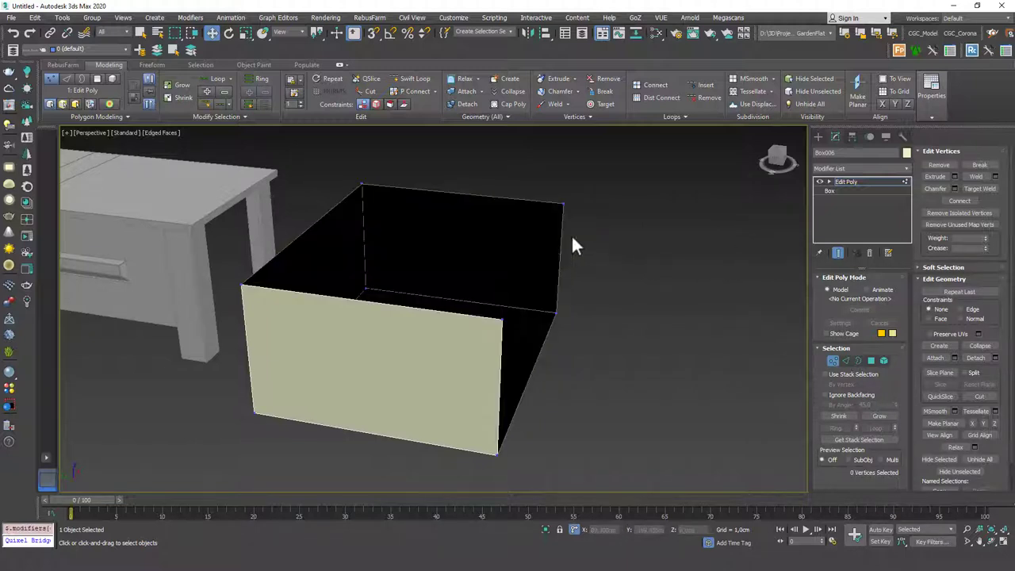
pyautogui.hotkey('ctrl', 'z')
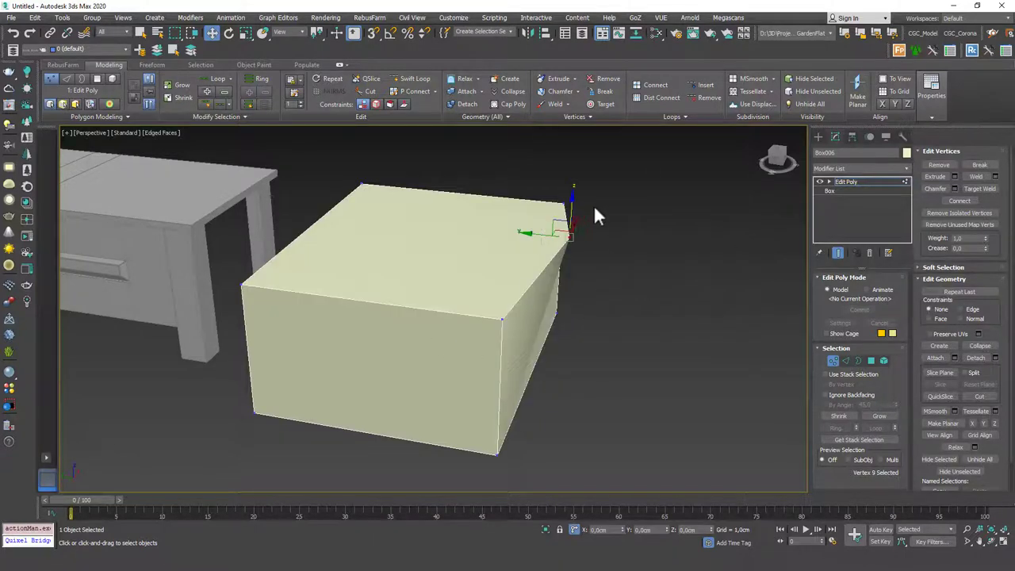
pyautogui.hotkey('ctrl', 'z')
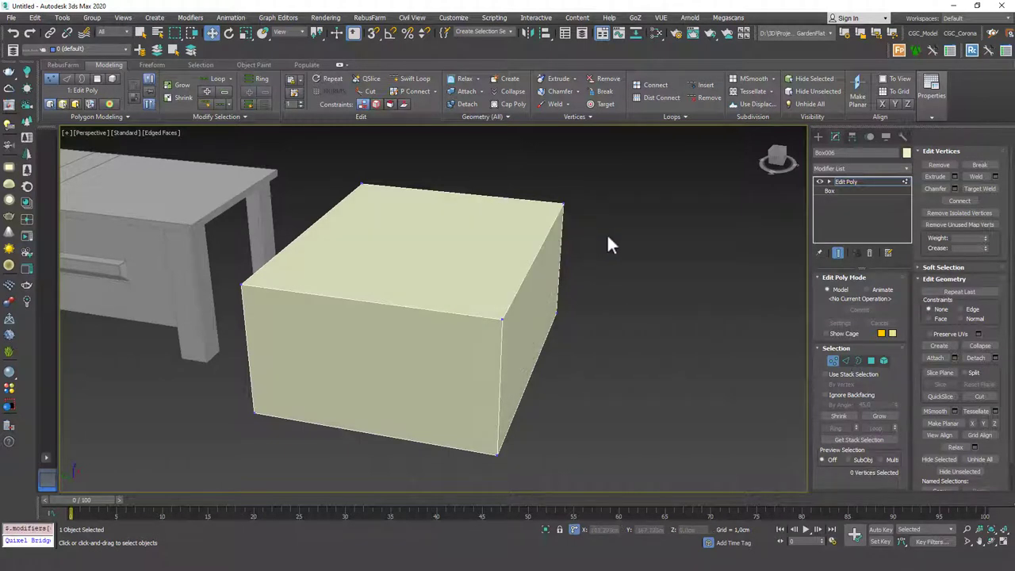
# Step: Select the edge ring along the box's upper edge and connect it with a single edge loop around the middle
pyautogui.press('2')
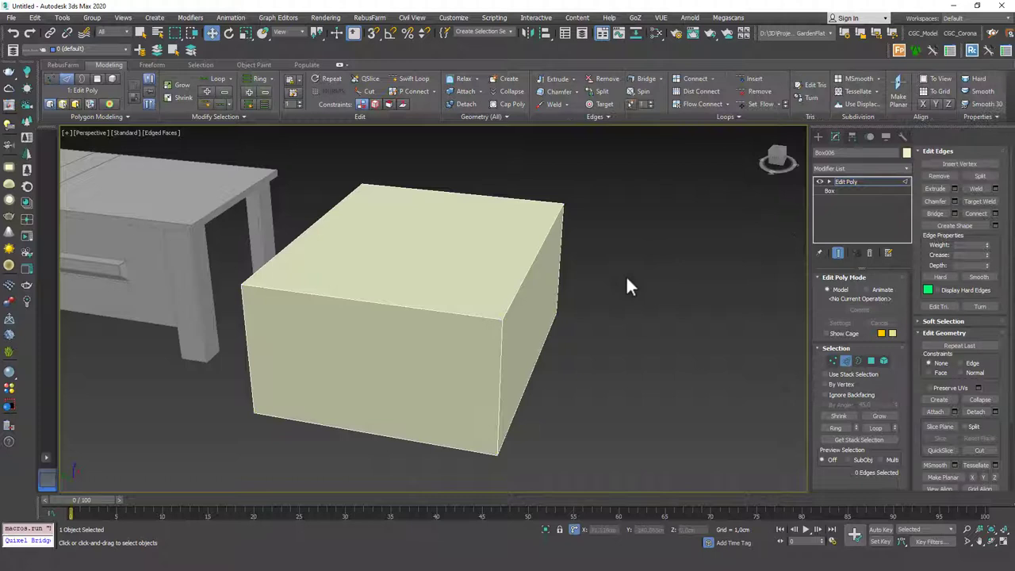
pyautogui.scroll(2, 626, 279)
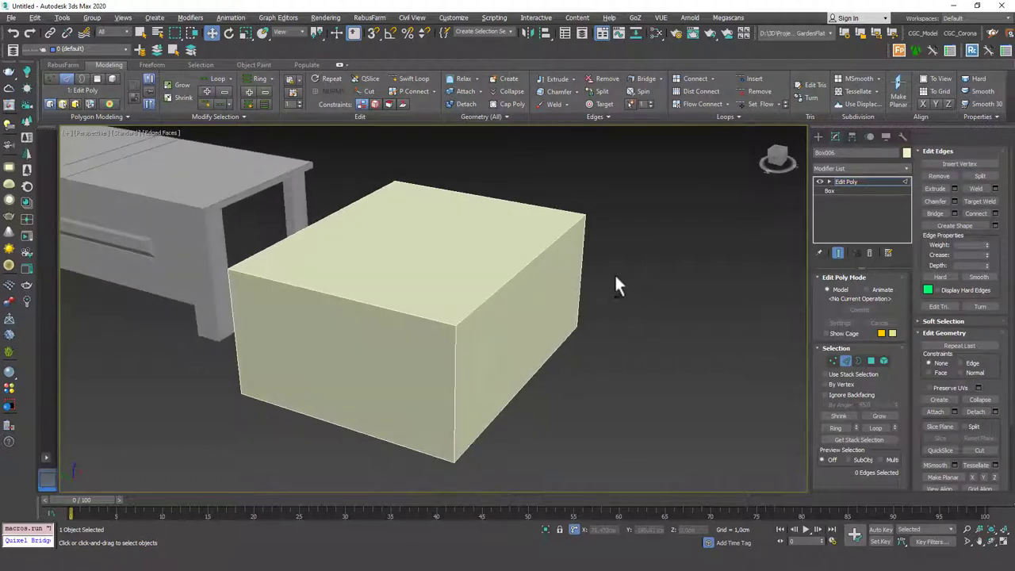
pyautogui.doubleClick(523, 276)
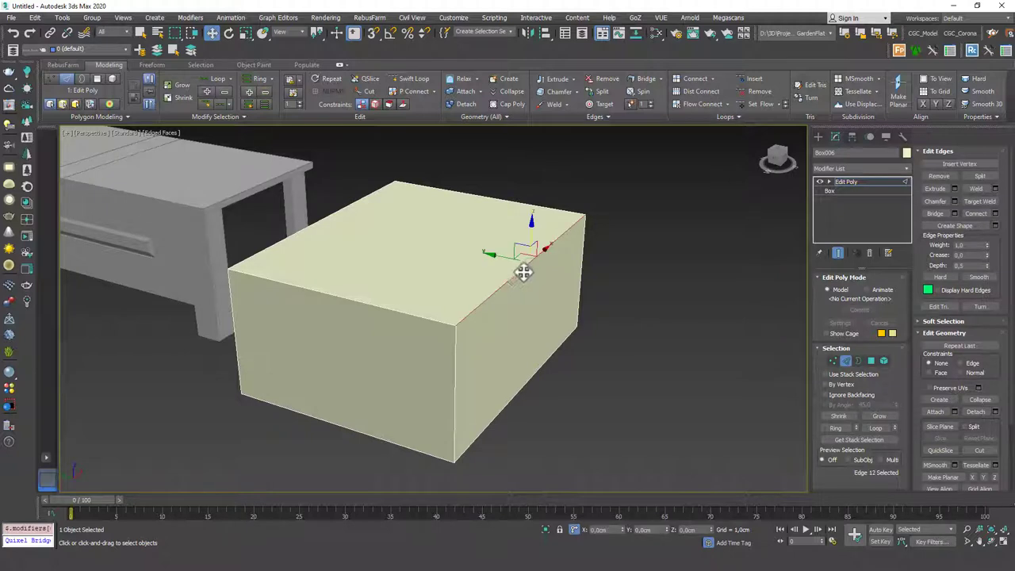
pyautogui.click(976, 214)
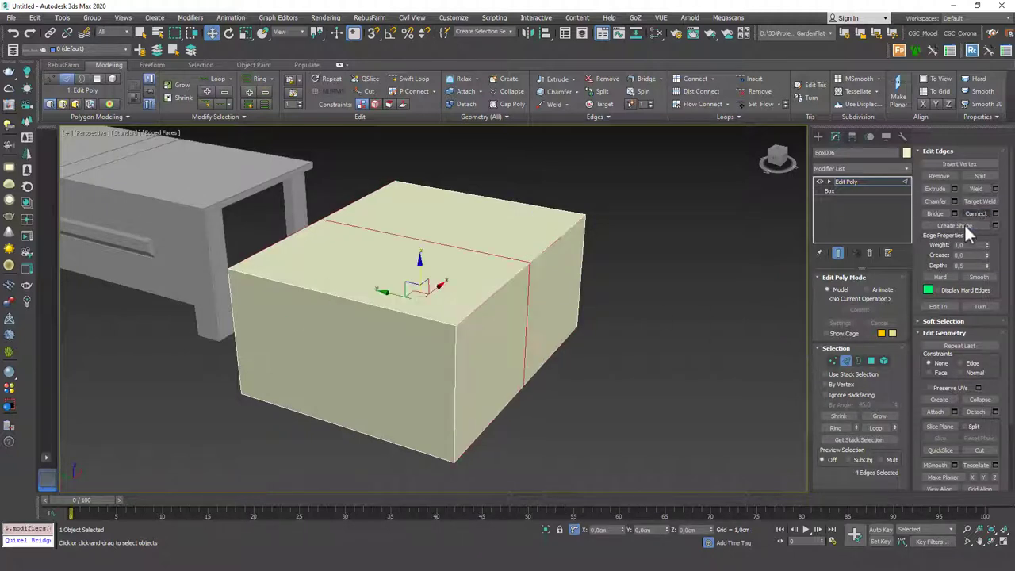
pyautogui.keyDown('alt'); pyautogui.moveTo(542, 279); pyautogui.dragTo(547, 258, button='middle'); pyautogui.keyUp('alt')
# Step: Try moving the vertex where the middle loop meets the box's upper edge, and return it to its original position
pyautogui.press('1')
pyautogui.click(525, 264)
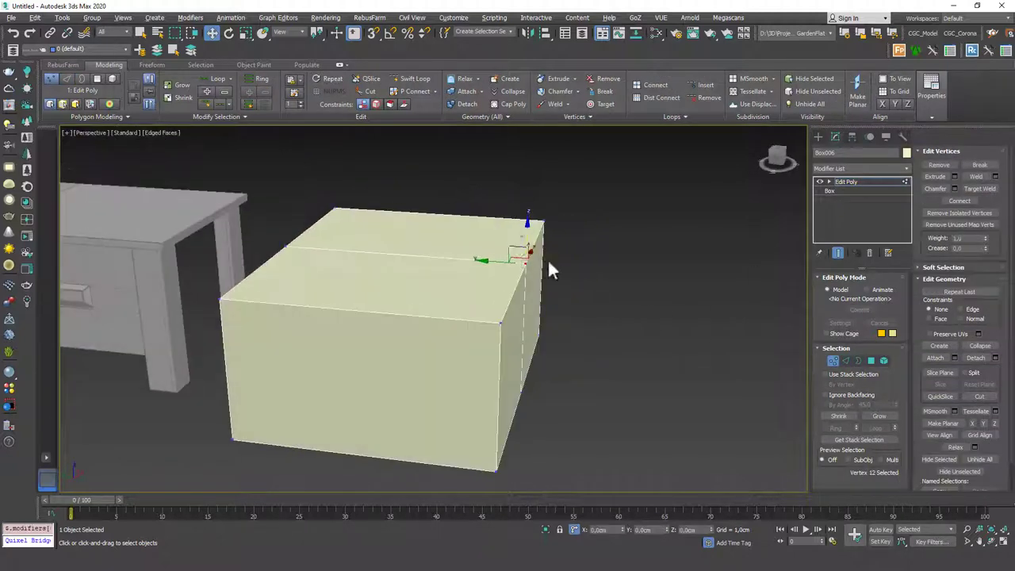
pyautogui.moveTo(515, 247); pyautogui.dragTo(511, 195)
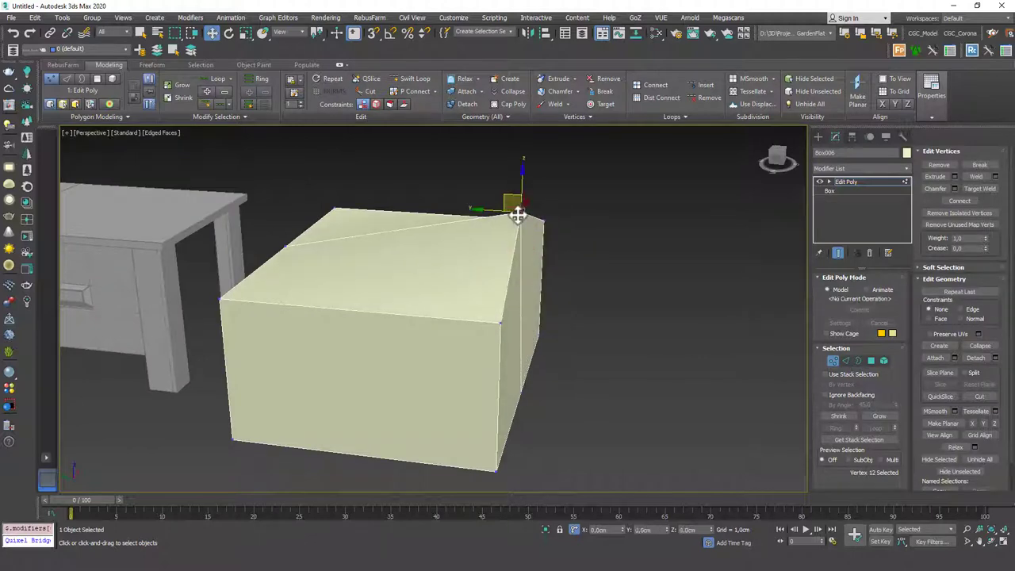
pyautogui.keyDown('alt'); pyautogui.moveTo(517, 214); pyautogui.dragTo(559, 158, button='middle'); pyautogui.keyUp('alt')
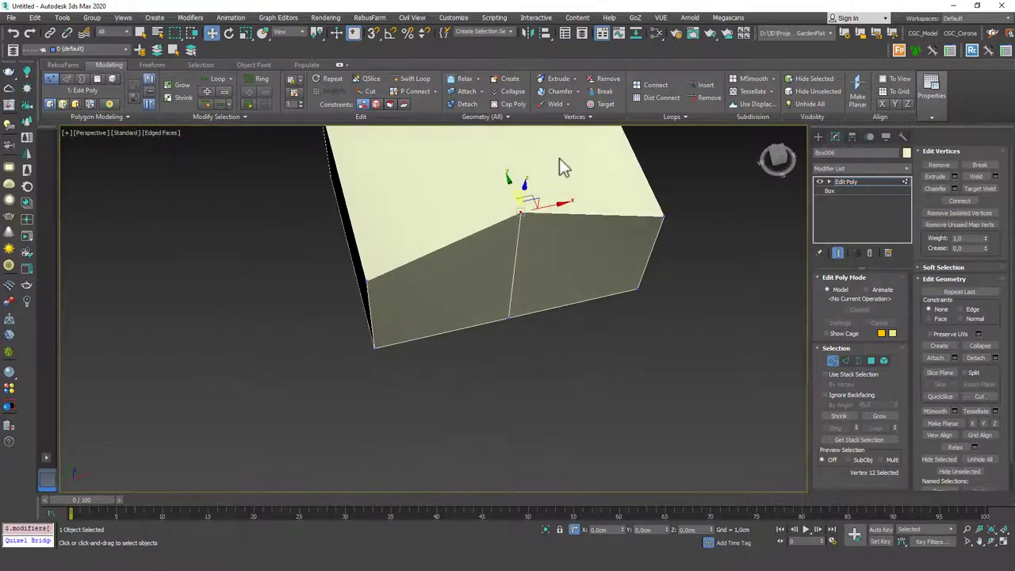
pyautogui.moveTo(483, 256); pyautogui.dragTo(503, 379, button='middle')
pyautogui.moveTo(569, 277)
pyautogui.keyDown('alt'); pyautogui.mouseDown(button='middle')
pyautogui.moveTo(681, 226)
pyautogui.moveTo(624, 191)
pyautogui.moveTo(562, 235)
pyautogui.moveTo(611, 256)
pyautogui.moveTo(580, 267)
pyautogui.moveTo(598, 268)
pyautogui.moveTo(562, 265)
pyautogui.moveTo(576, 266)
pyautogui.mouseUp(button='middle'); pyautogui.keyUp('alt')
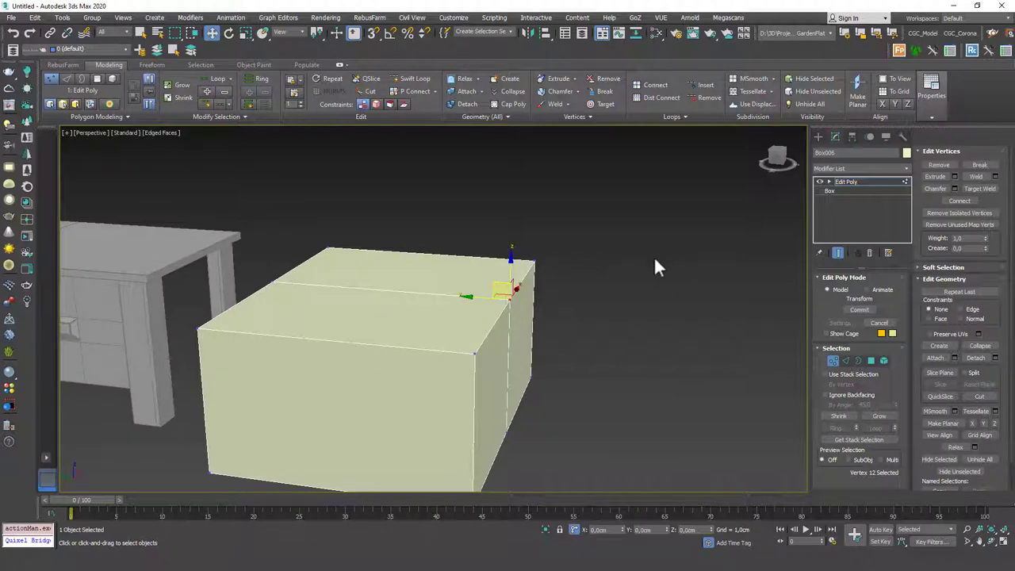
# Step: Select the middle edge loop and split the box's mesh along it
pyautogui.press('2')
pyautogui.keyDown('alt'); pyautogui.moveTo(664, 277); pyautogui.dragTo(699, 227, button='middle'); pyautogui.keyUp('alt')
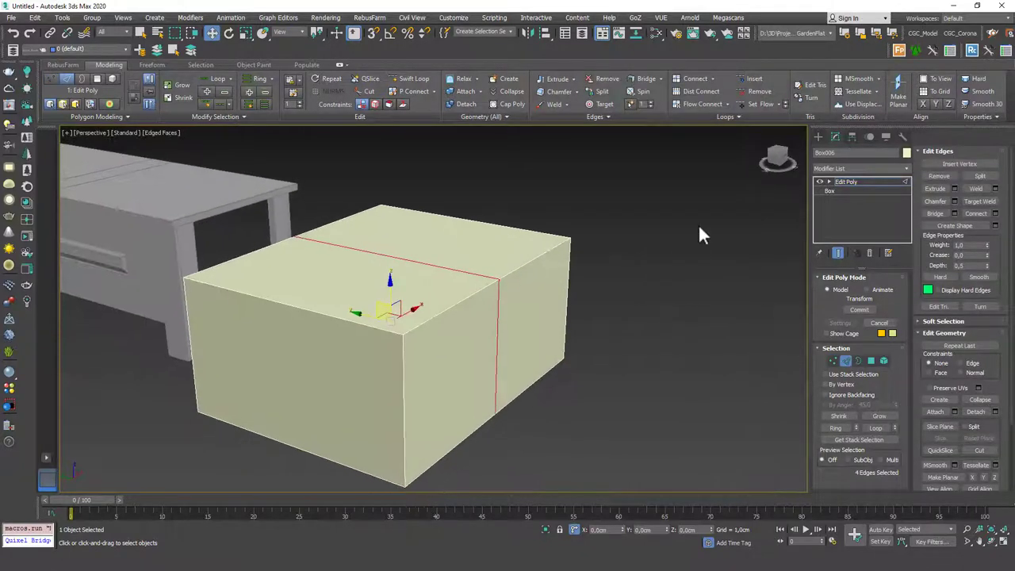
pyautogui.click(976, 178)
pyautogui.keyDown('alt'); pyautogui.moveTo(602, 268); pyautogui.dragTo(555, 286, button='middle'); pyautogui.keyUp('alt')
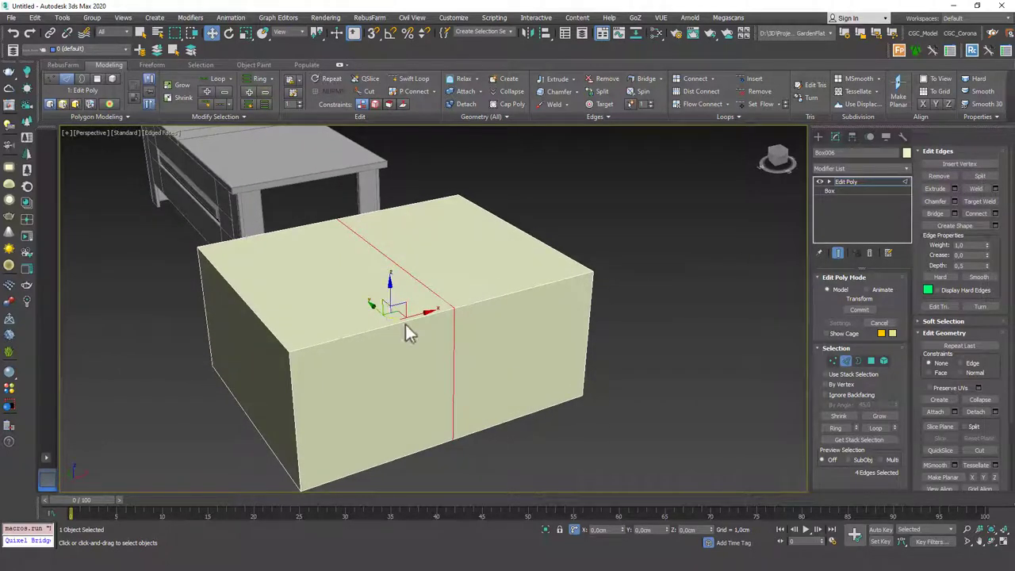
pyautogui.keyDown('alt'); pyautogui.moveTo(473, 341); pyautogui.dragTo(607, 344, button='middle'); pyautogui.keyUp('alt')
pyautogui.click(607, 344)
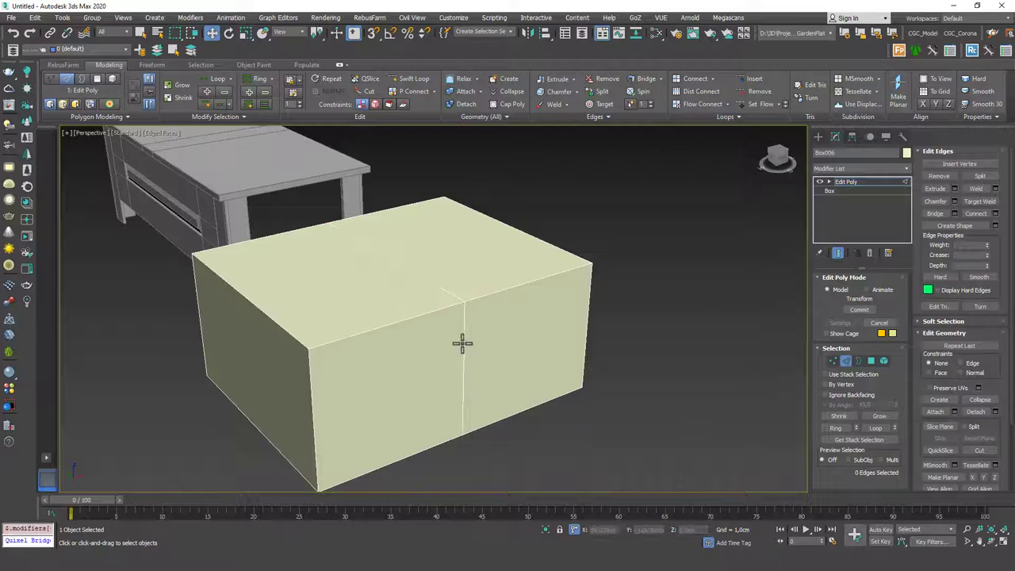
pyautogui.doubleClick(462, 342)
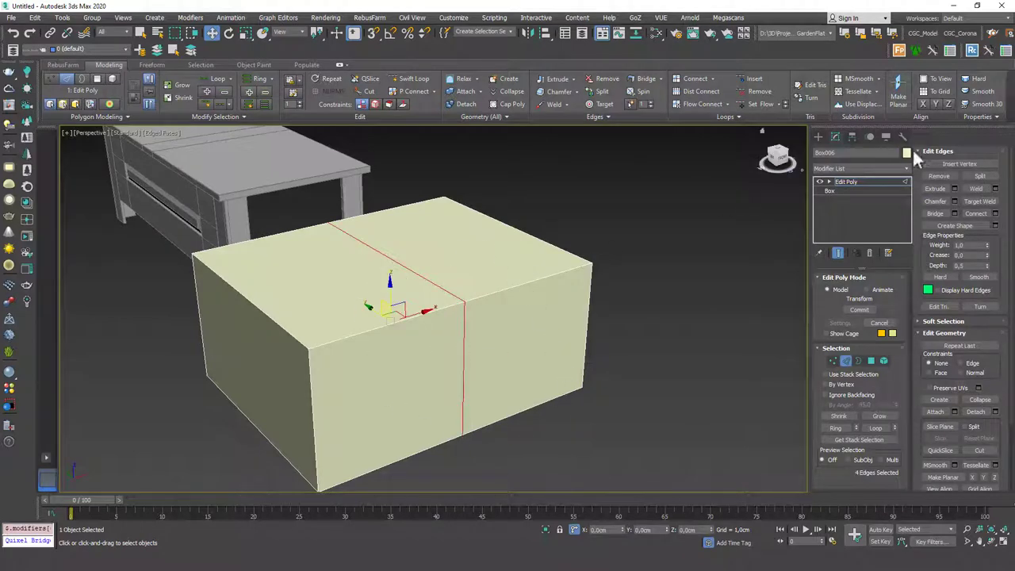
pyautogui.click(981, 177)
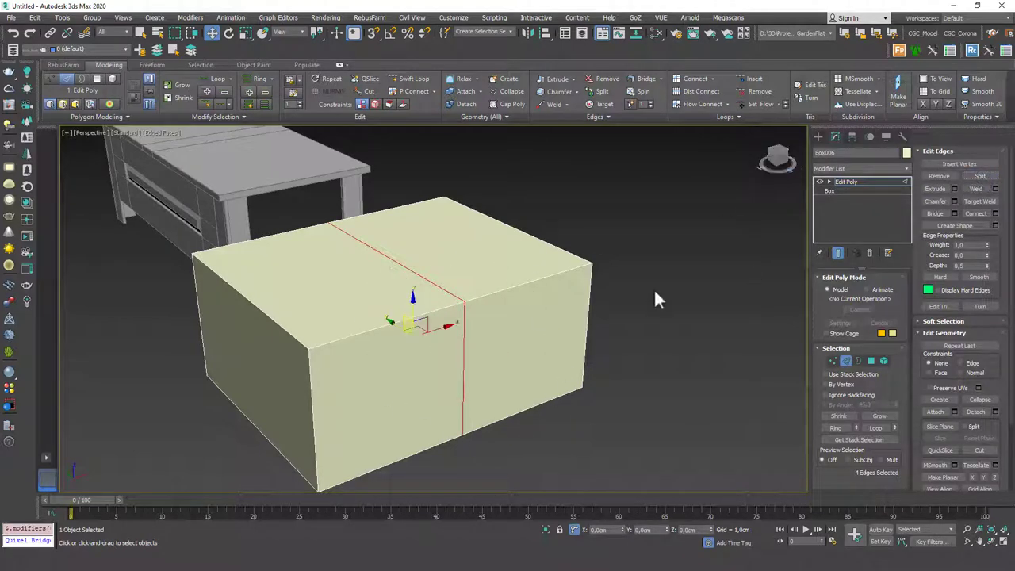
# Step: Select one half of the split box as an element and move it along X away from the other half
pyautogui.keyDown('alt'); pyautogui.moveTo(653, 287); pyautogui.dragTo(582, 285, button='middle'); pyautogui.keyUp('alt')
pyautogui.press('4')
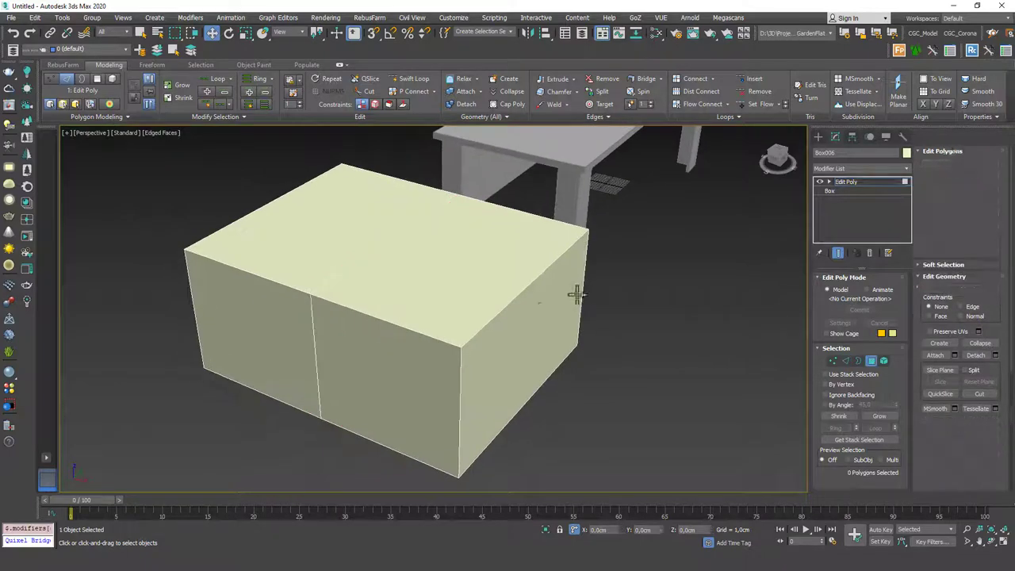
pyautogui.click(476, 299)
pyautogui.keyDown('alt'); pyautogui.moveTo(465, 317); pyautogui.dragTo(514, 295, button='middle'); pyautogui.keyUp('alt')
pyautogui.press('5')
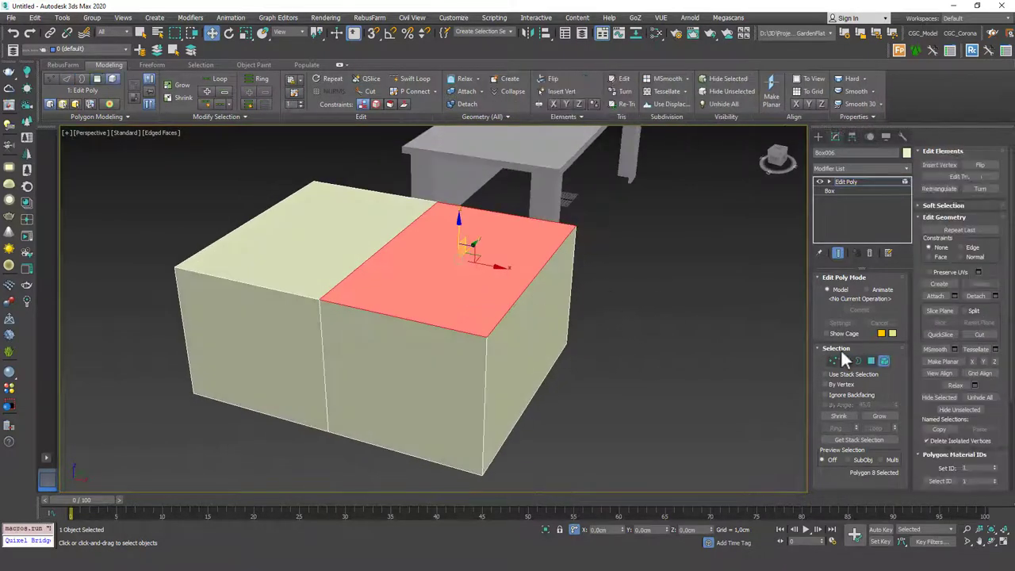
pyautogui.click(509, 322)
pyautogui.moveTo(460, 333)
pyautogui.keyDown('alt'); pyautogui.mouseDown(button='middle')
pyautogui.moveTo(473, 320)
pyautogui.moveTo(464, 336)
pyautogui.mouseUp(button='middle'); pyautogui.keyUp('alt')
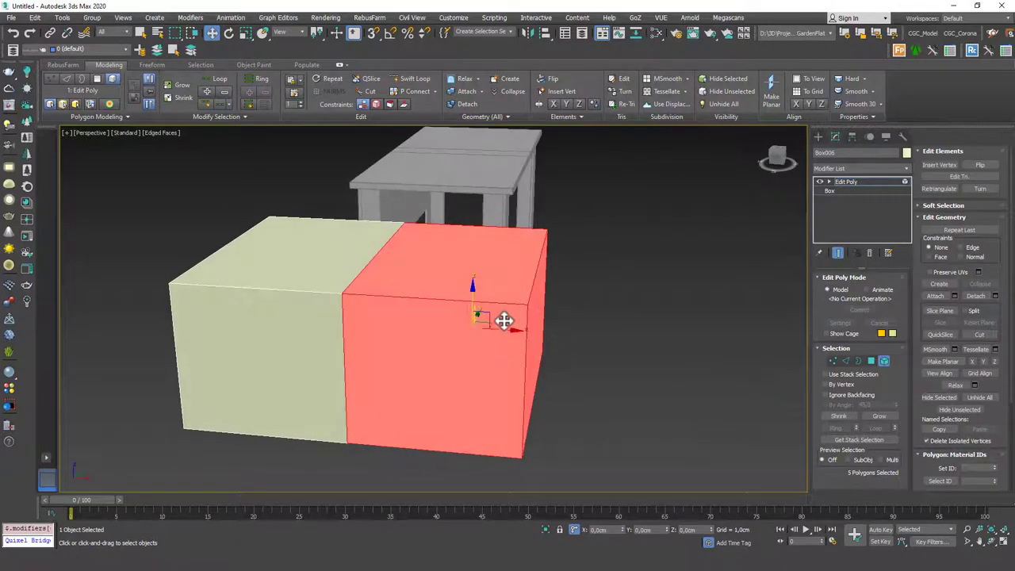
pyautogui.moveTo(513, 331); pyautogui.dragTo(591, 335)
pyautogui.keyDown('alt'); pyautogui.moveTo(592, 336); pyautogui.dragTo(566, 278, button='middle'); pyautogui.keyUp('alt')
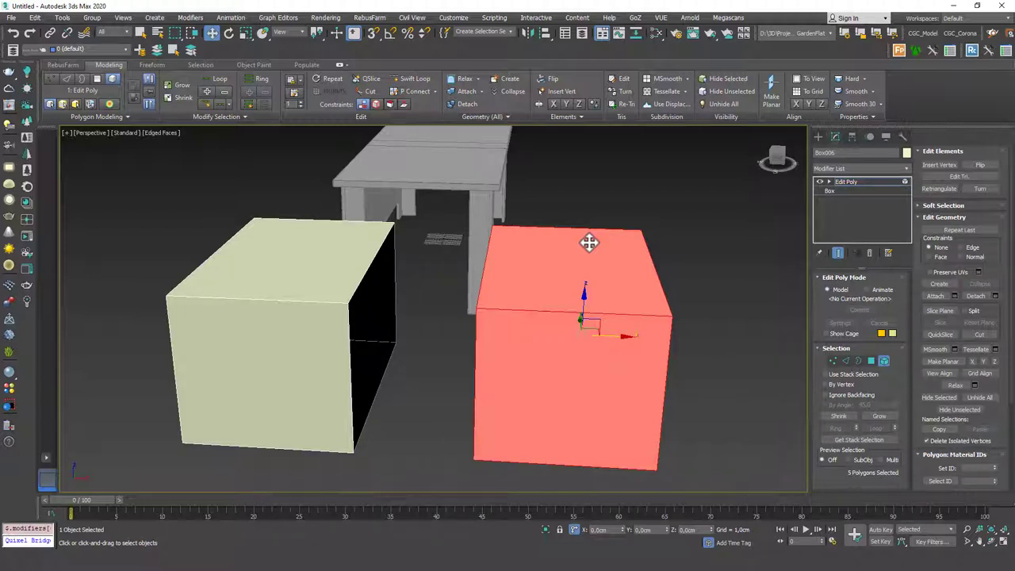
# Step: Undo the element's move and selection, and leave element editing
pyautogui.moveTo(496, 270); pyautogui.dragTo(506, 266, button='middle')
pyautogui.hotkey('ctrl', 'z')
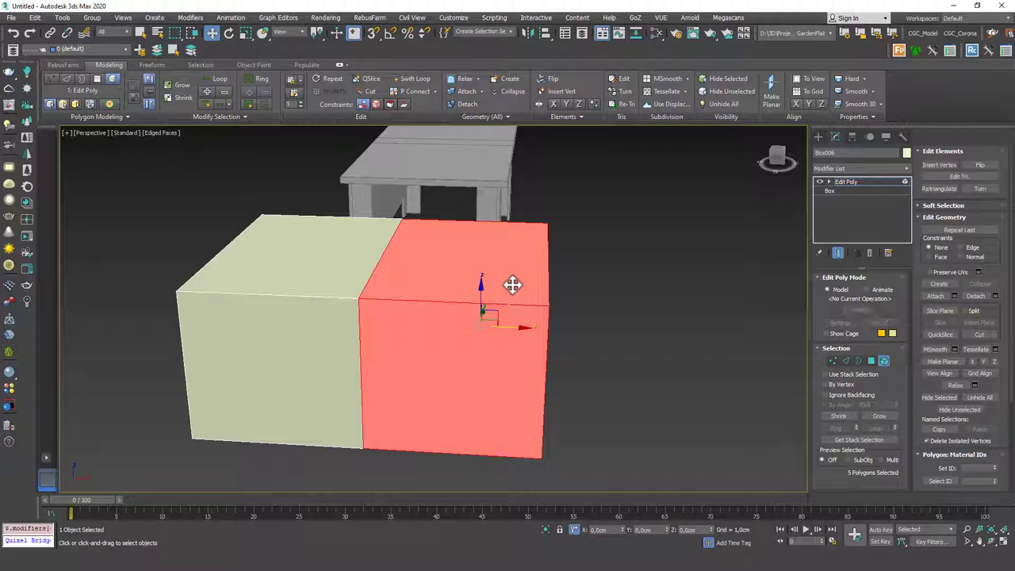
pyautogui.click(518, 279)
pyautogui.hotkey('ctrl', 'z')
pyautogui.hotkey('ctrl', 'z')
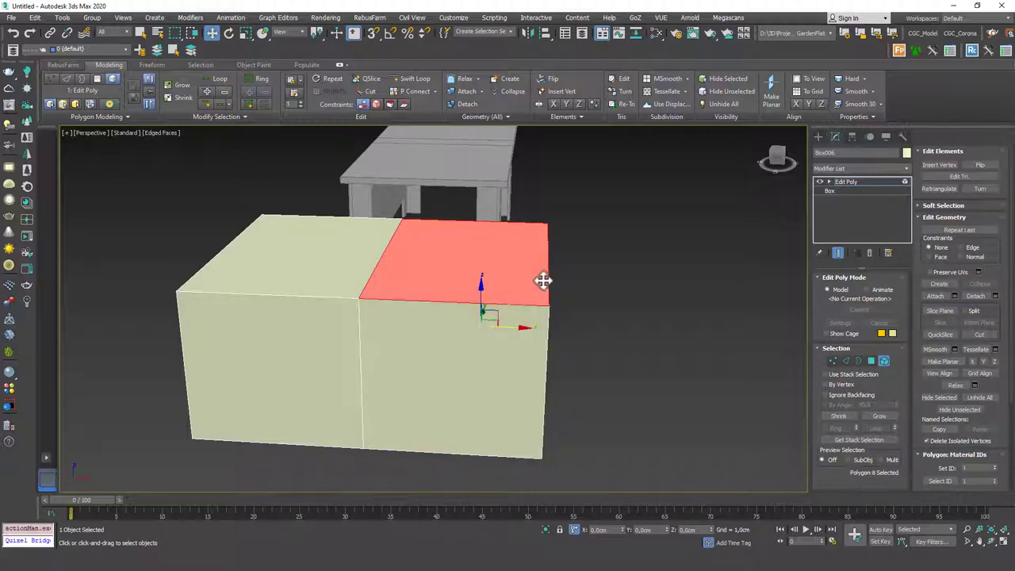
pyautogui.click(593, 276)
pyautogui.press('5')
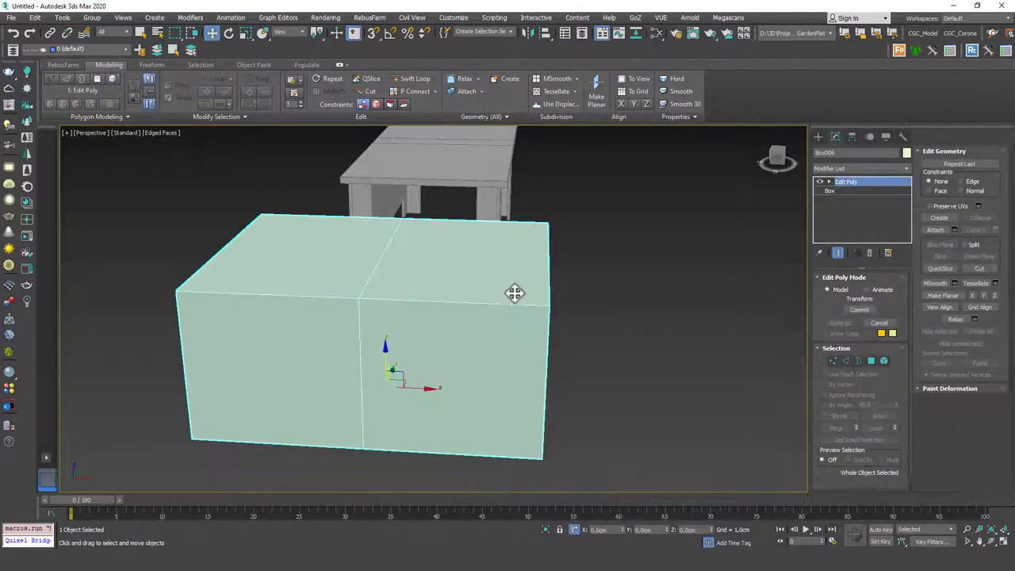
# Step: Select the box at element level to check whether both halves belong to one element
pyautogui.press('5')
pyautogui.click(516, 294)
pyautogui.keyDown('alt'); pyautogui.moveTo(513, 301); pyautogui.dragTo(446, 328, button='middle'); pyautogui.keyUp('alt')
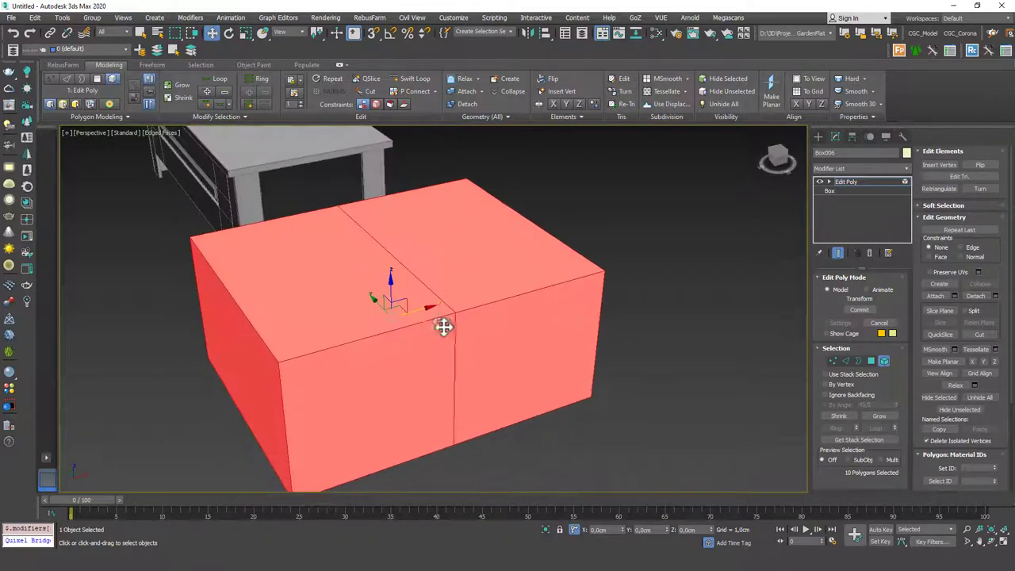
# Step: Remove the middle edge loop from the box with the edge Remove tool
pyautogui.press('2')
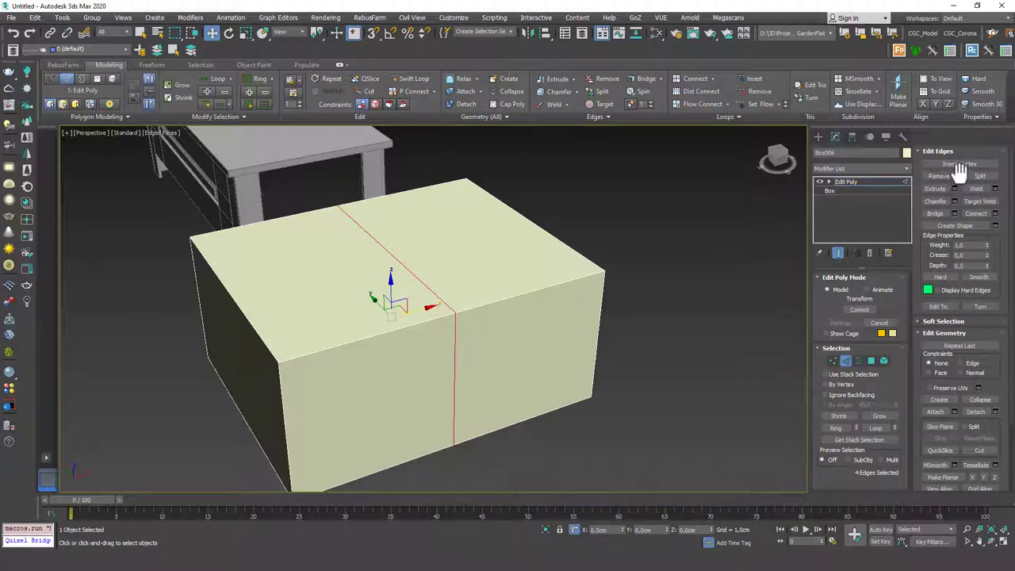
pyautogui.moveTo(464, 310); pyautogui.dragTo(515, 241, button='middle')
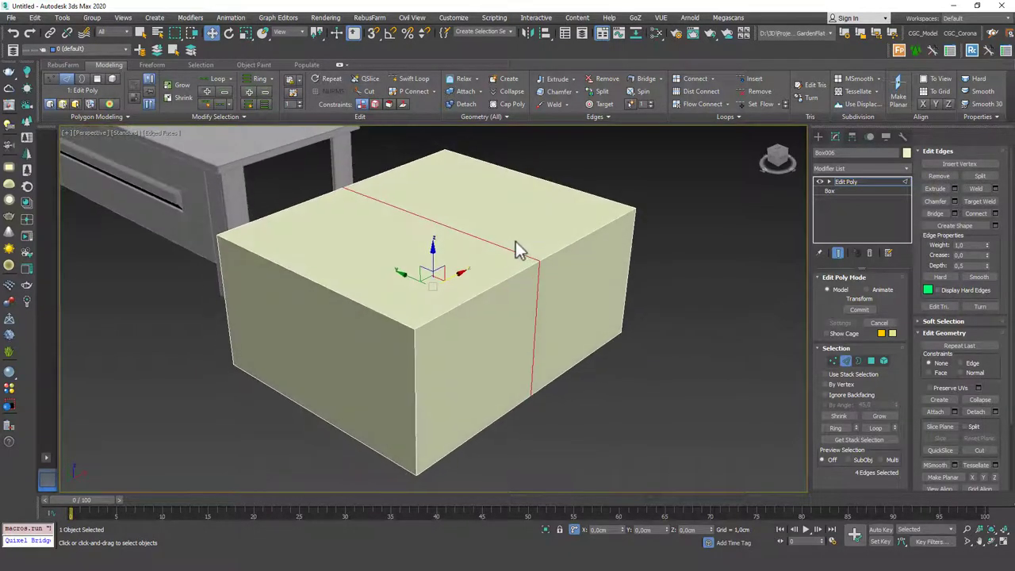
pyautogui.click(940, 176)
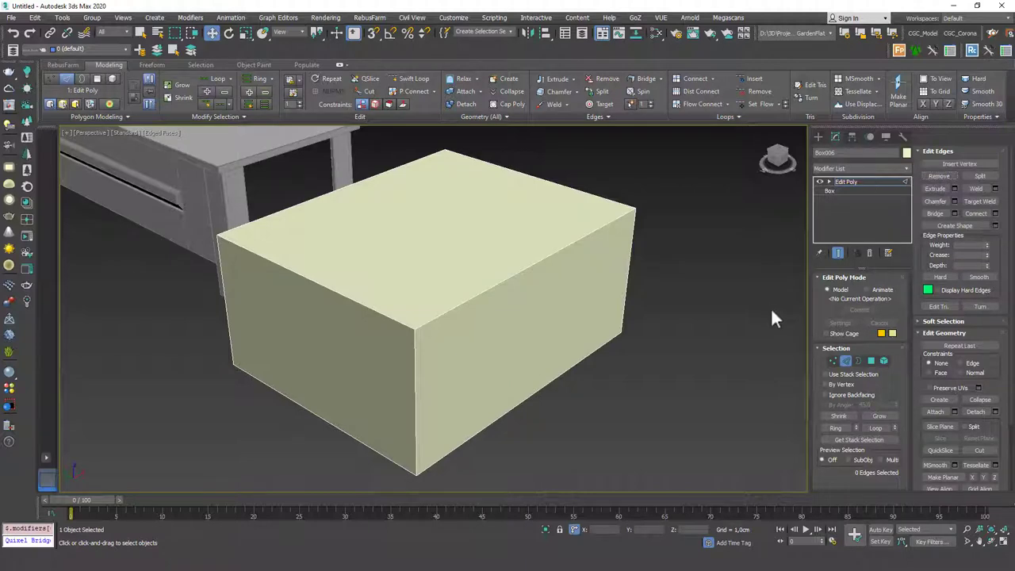
# Step: Pull the leftover middle vertex on the box's front lower edge out of line with that edge
pyautogui.click(833, 361)
pyautogui.click(531, 395)
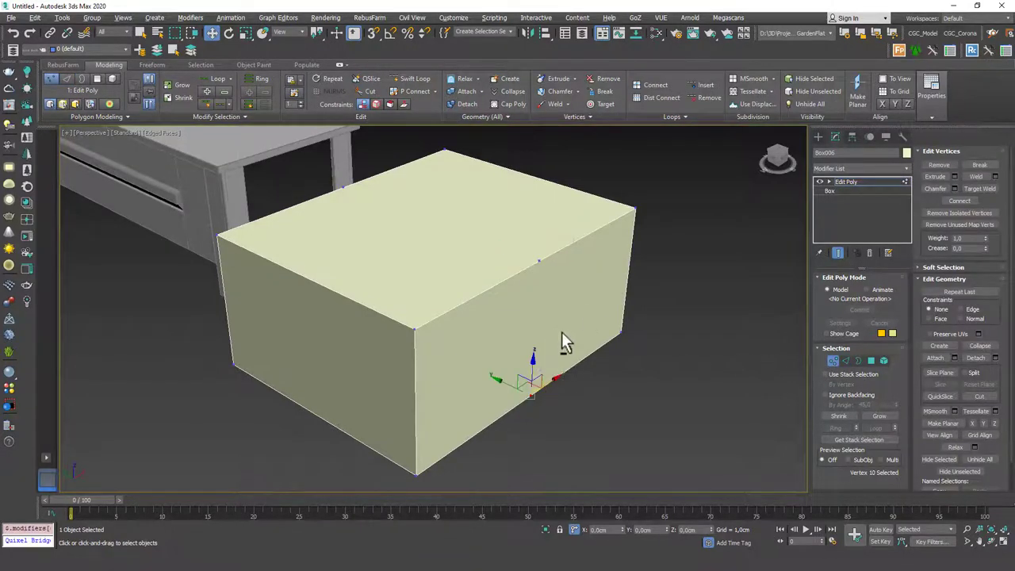
pyautogui.keyDown('alt'); pyautogui.moveTo(561, 332); pyautogui.dragTo(539, 324, button='middle'); pyautogui.keyUp('alt')
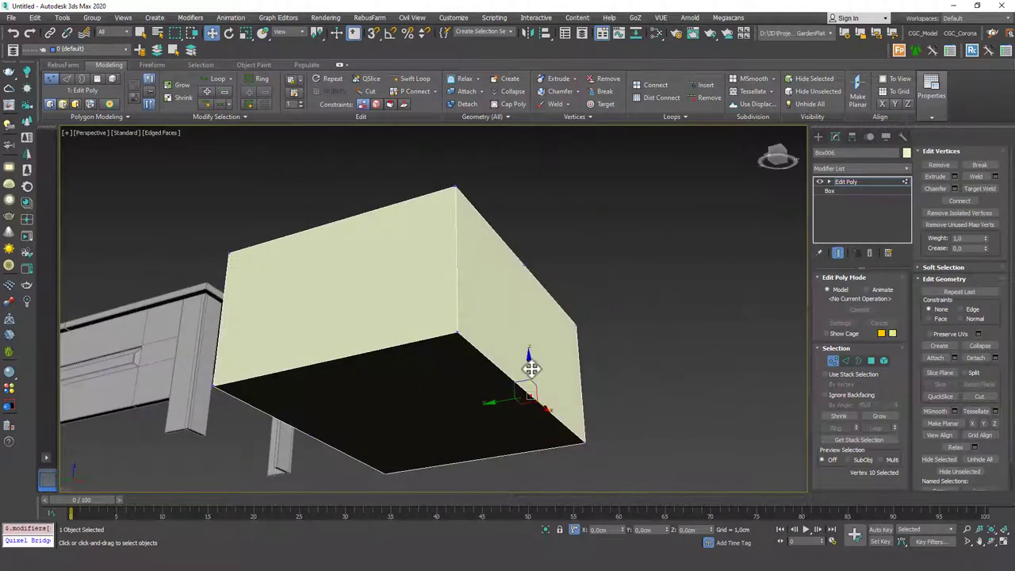
pyautogui.moveTo(516, 400); pyautogui.dragTo(573, 405)
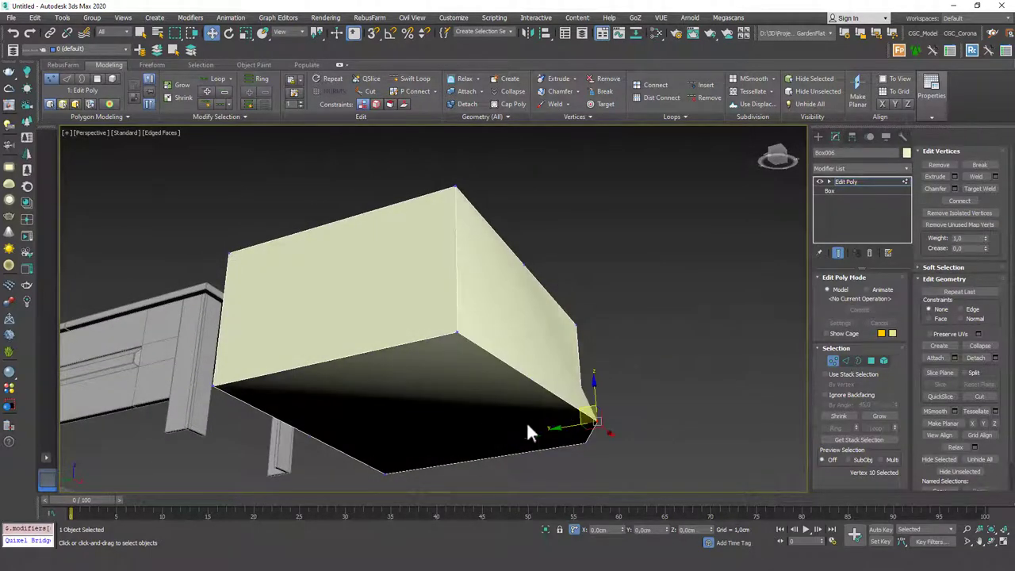
# Step: Raise the leftover middle vertex on the box's front upper edge along Z
pyautogui.keyDown('alt'); pyautogui.moveTo(546, 336); pyautogui.dragTo(645, 277, button='middle'); pyautogui.keyUp('alt')
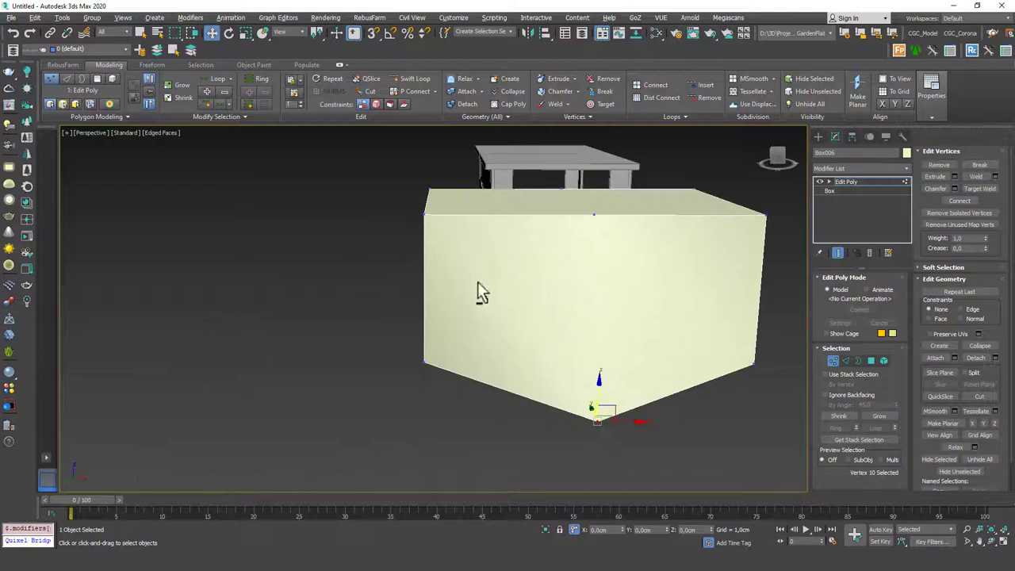
pyautogui.keyDown('alt'); pyautogui.moveTo(478, 282); pyautogui.dragTo(576, 272, button='middle'); pyautogui.keyUp('alt')
pyautogui.click(579, 226)
pyautogui.moveTo(581, 190); pyautogui.dragTo(585, 144)
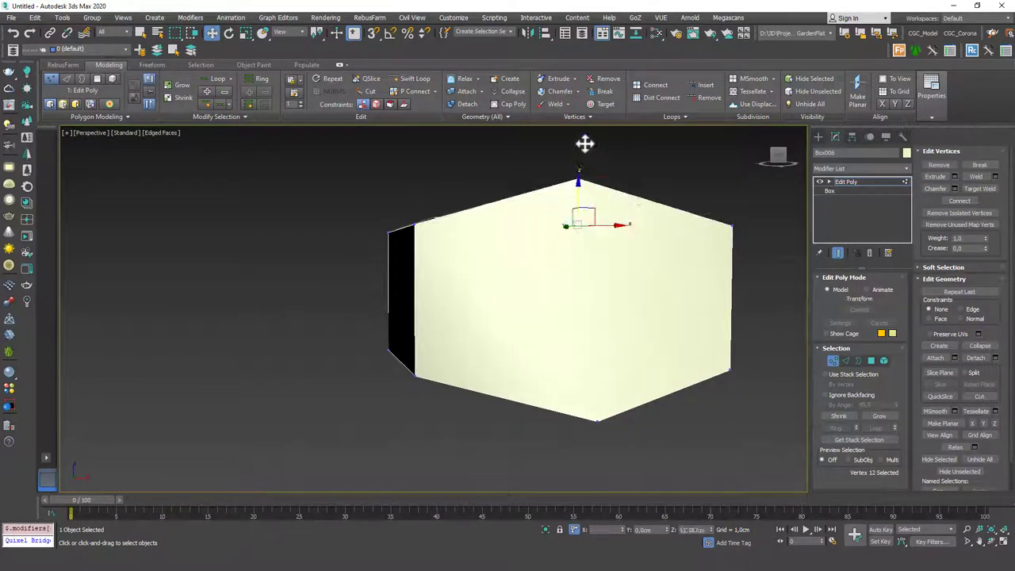
pyautogui.keyDown('alt'); pyautogui.moveTo(594, 273); pyautogui.dragTo(580, 257, button='middle'); pyautogui.keyUp('alt')
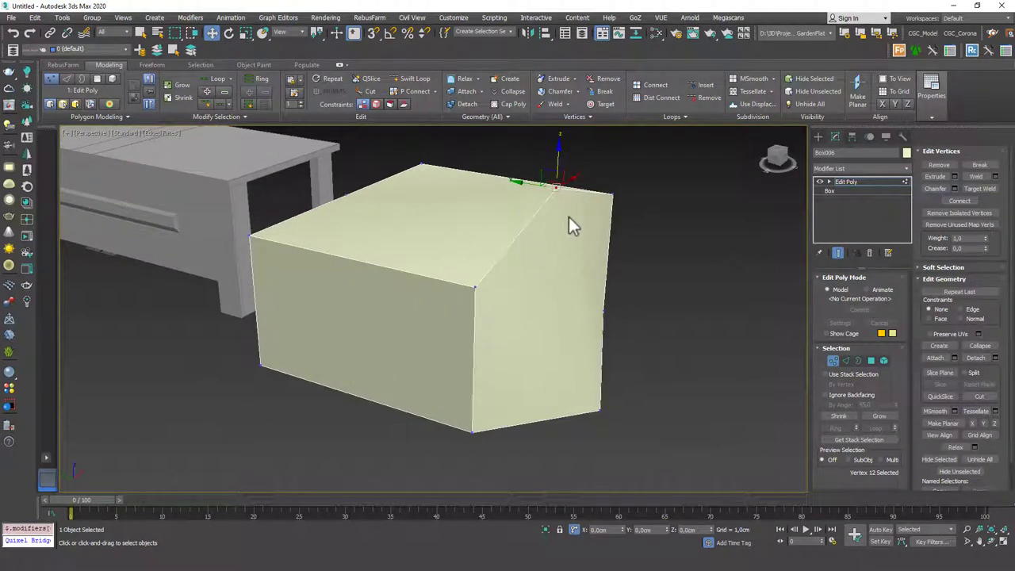
# Step: Undo both vertex moves and the removal of the middle edge loop, and return to edge editing
pyautogui.hotkey('ctrl', 'z')
pyautogui.hotkey('ctrl', 'z')
pyautogui.hotkey('ctrl', 'z')
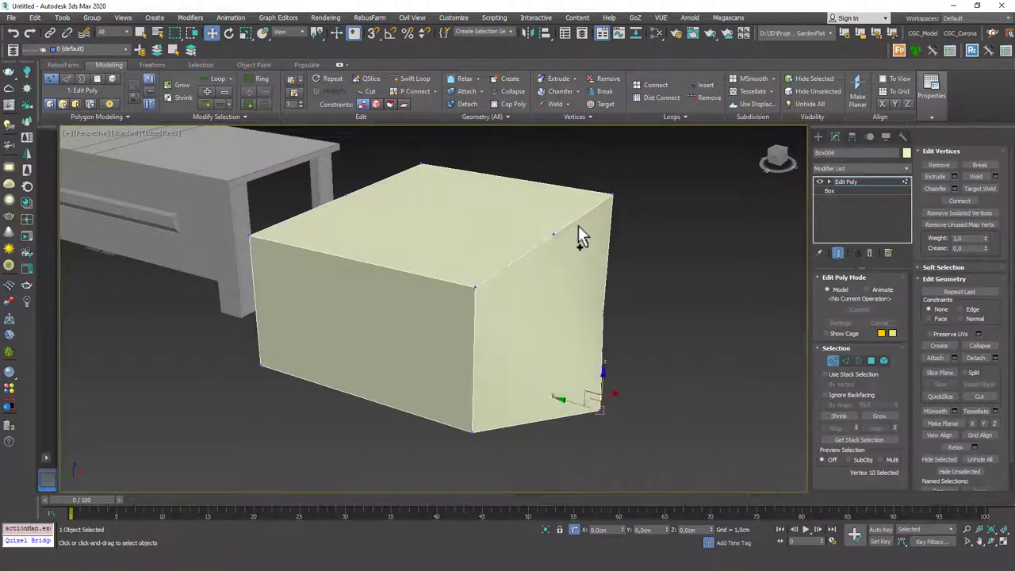
pyautogui.hotkey('ctrl', 'z')
pyautogui.hotkey('ctrl', 'z')
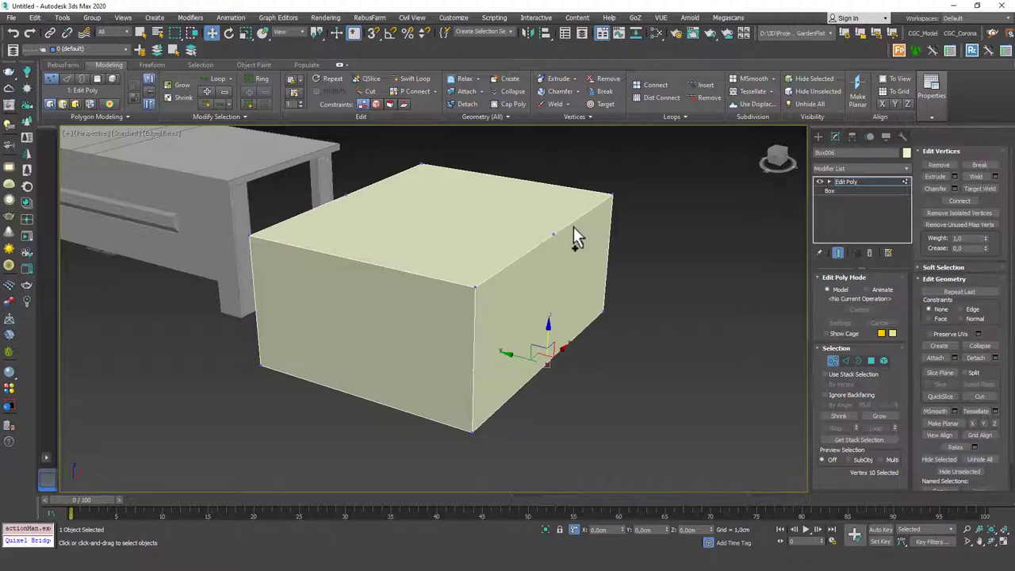
pyautogui.press('2')
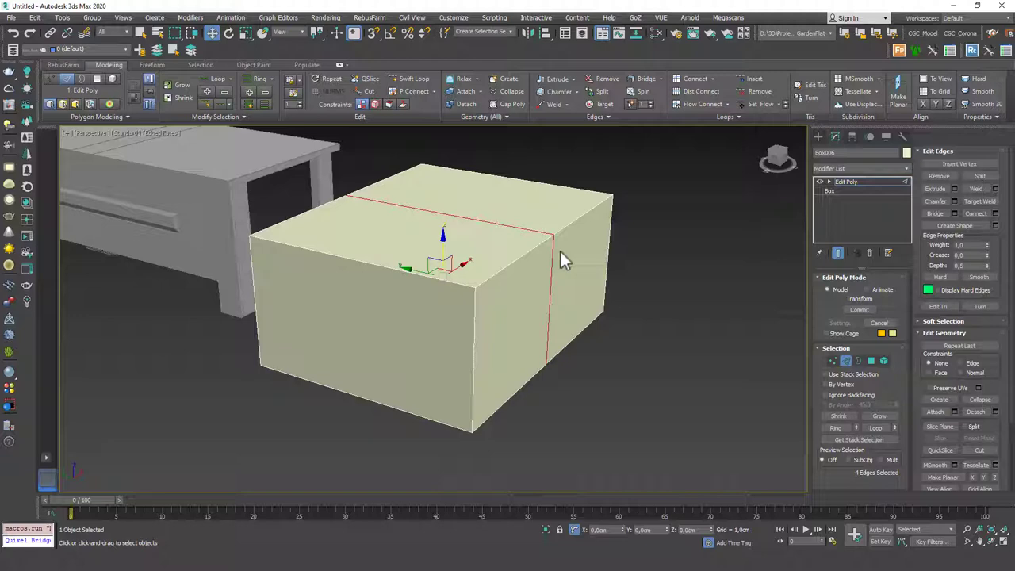
# Step: Undo back to the undivided box and connect its four lengthwise edges with a new middle edge loop
pyautogui.hotkey('ctrl', 'z')
pyautogui.hotkey('ctrl', 'z')
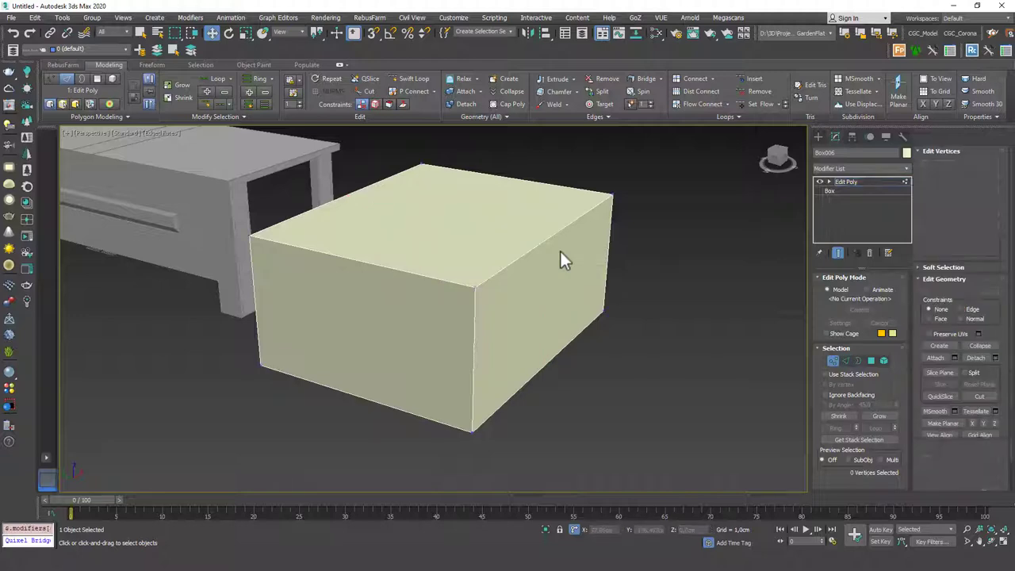
pyautogui.keyDown('alt'); pyautogui.moveTo(487, 279); pyautogui.dragTo(507, 284, button='middle'); pyautogui.keyUp('alt')
pyautogui.press('2')
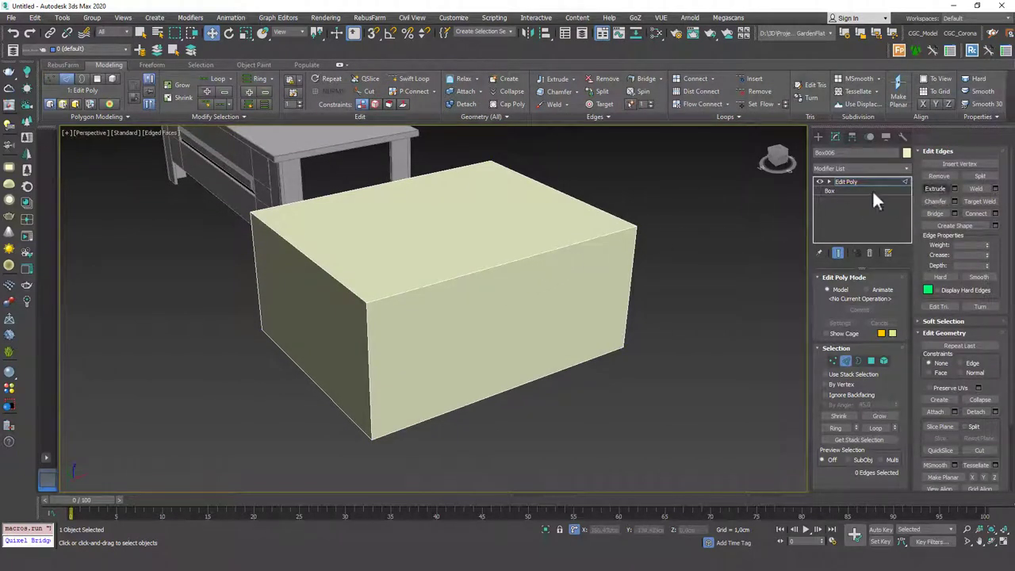
pyautogui.doubleClick(514, 264)
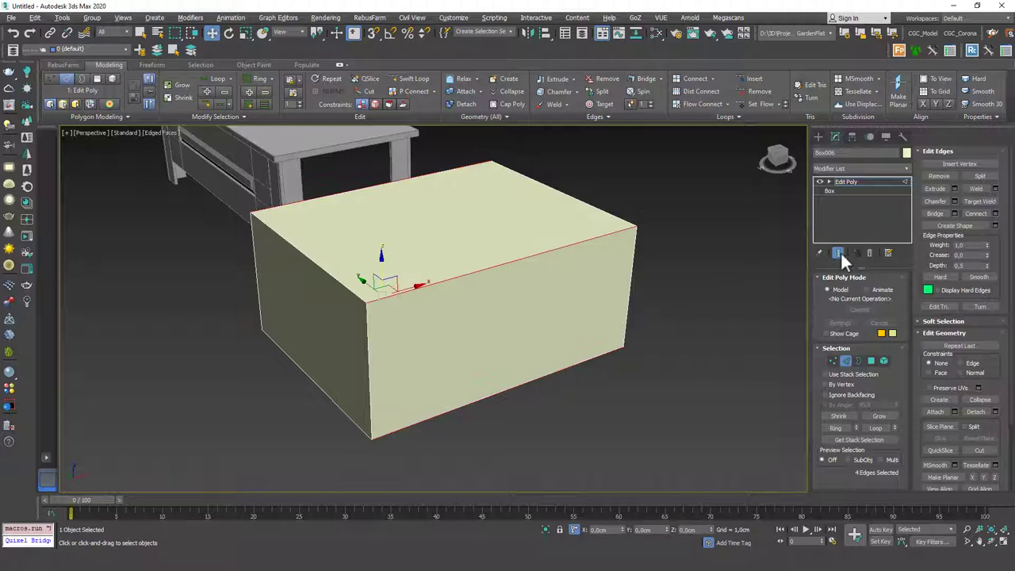
pyautogui.click(976, 214)
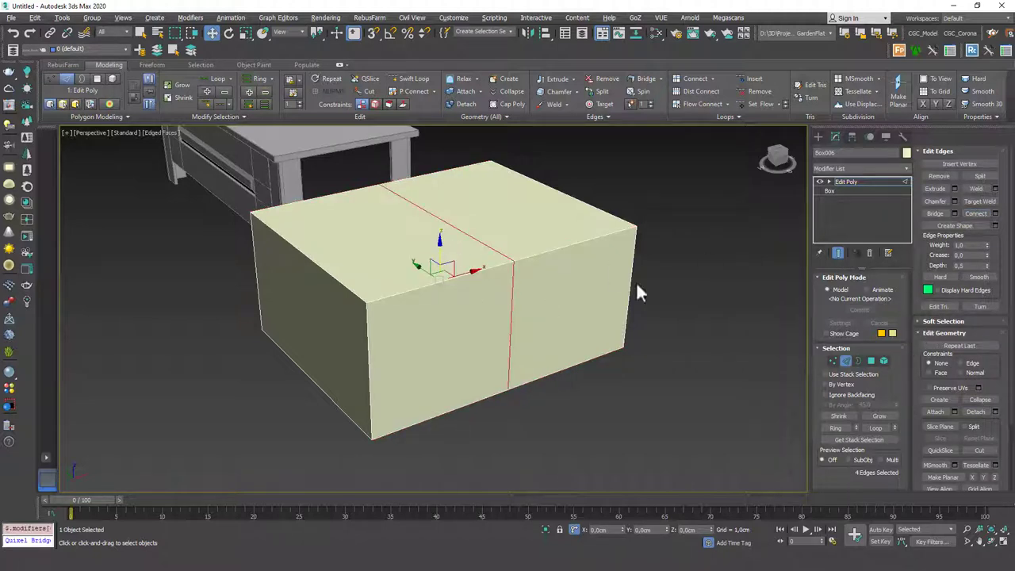
# Step: Try extruding the middle edge loop outward with a height of about 4.7 cm and a width of about 3.9 cm
pyautogui.click(955, 189)
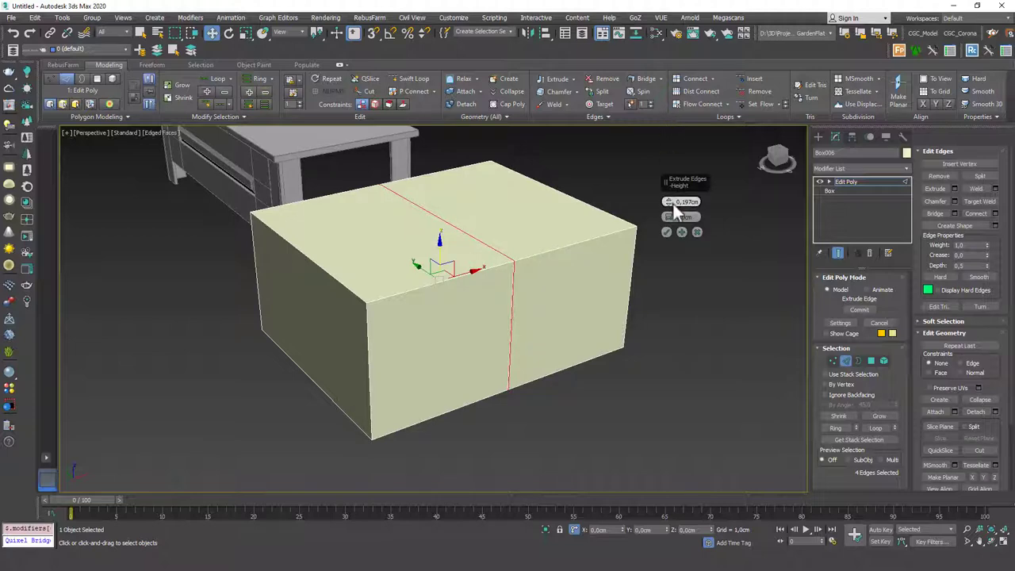
pyautogui.moveTo(670, 203); pyautogui.dragTo(670, 97)
pyautogui.moveTo(669, 216); pyautogui.dragTo(672, 145)
pyautogui.keyDown('alt'); pyautogui.moveTo(596, 240); pyautogui.dragTo(500, 242, button='middle'); pyautogui.keyUp('alt')
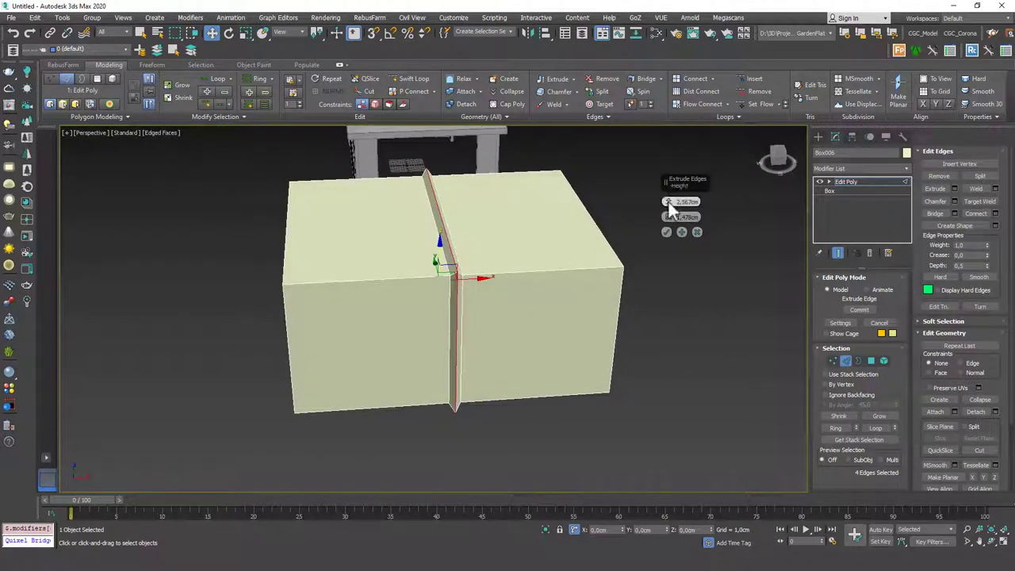
pyautogui.moveTo(670, 204); pyautogui.dragTo(670, 107)
pyautogui.keyDown('alt'); pyautogui.moveTo(618, 172); pyautogui.dragTo(671, 205, button='middle'); pyautogui.keyUp('alt')
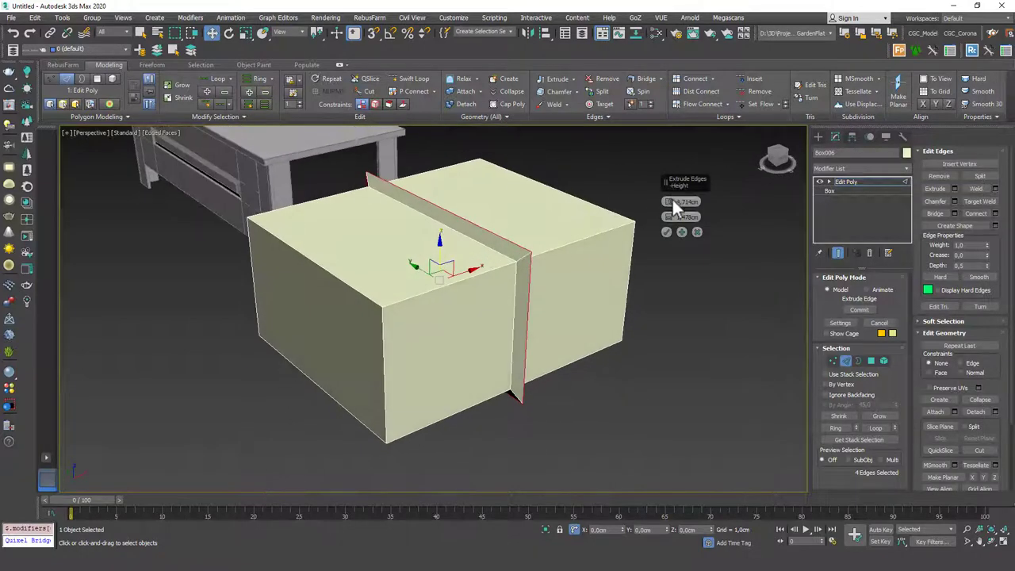
pyautogui.moveTo(668, 216); pyautogui.dragTo(670, 143)
pyautogui.keyDown('alt'); pyautogui.moveTo(634, 198); pyautogui.dragTo(446, 265, button='middle'); pyautogui.keyUp('alt')
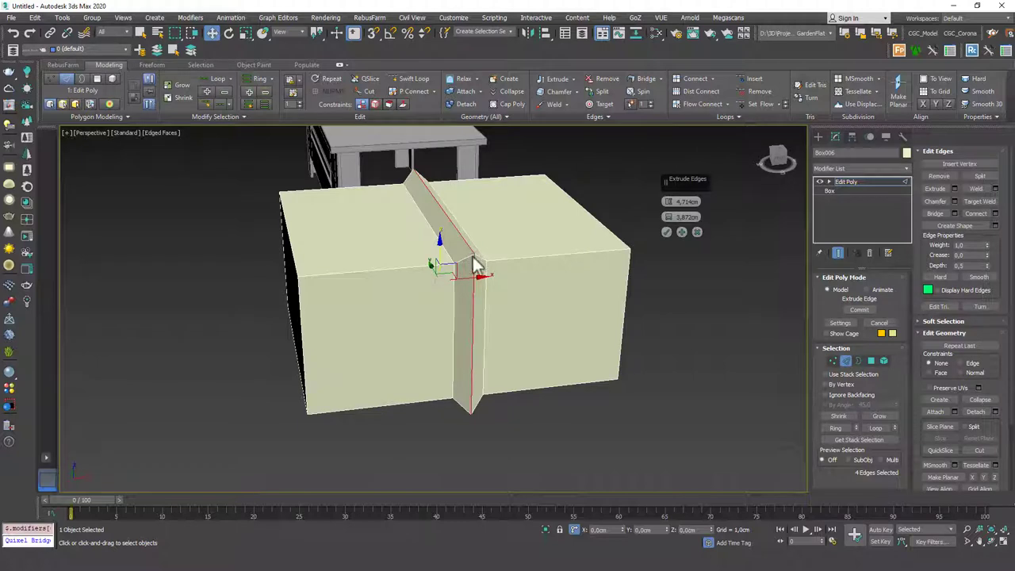
# Step: Adjust the edge extrusion to a height of about 5.4 cm and a width of about 3.6 cm
pyautogui.keyDown('alt'); pyautogui.moveTo(501, 282); pyautogui.dragTo(438, 227, button='middle'); pyautogui.keyUp('alt')
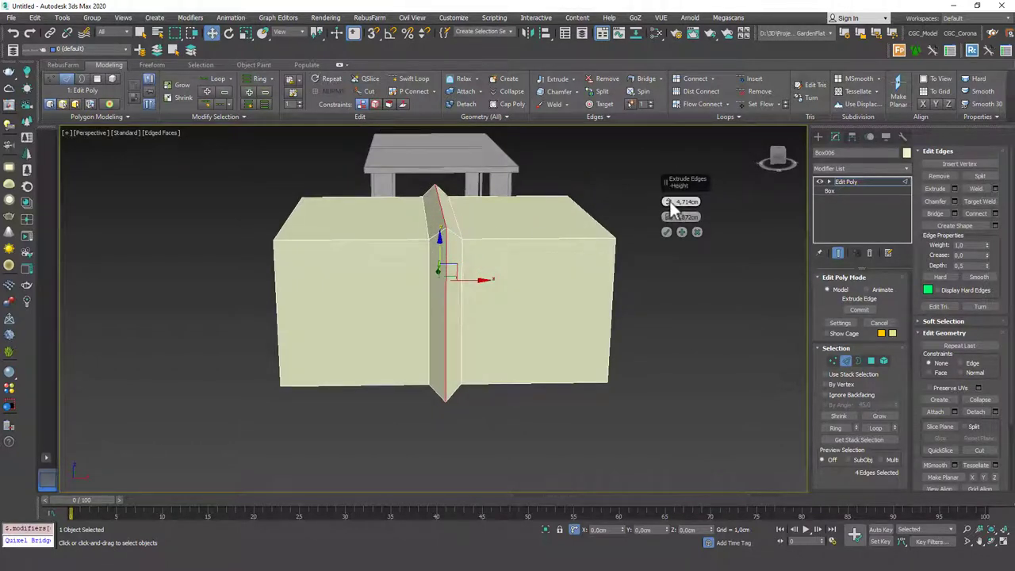
pyautogui.moveTo(669, 202); pyautogui.dragTo(665, 179)
pyautogui.moveTo(670, 217); pyautogui.dragTo(650, 227)
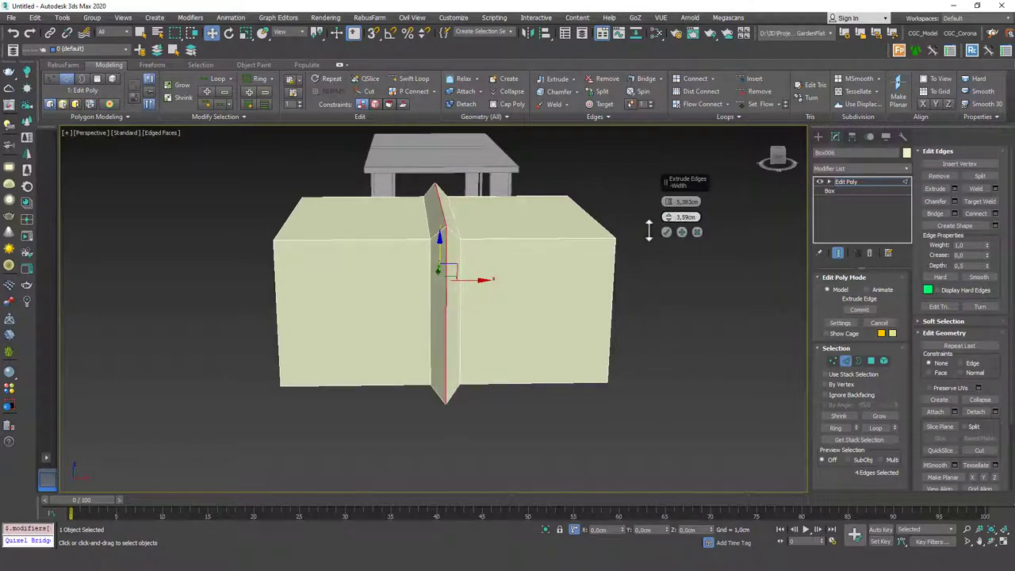
# Step: Turn the edge extrusion inward with a height of about -5.06 cm, compare it with the table in the scene, and cancel it
pyautogui.keyDown('alt'); pyautogui.moveTo(390, 278); pyautogui.dragTo(416, 258, button='middle'); pyautogui.keyUp('alt')
pyautogui.moveTo(668, 201); pyautogui.dragTo(645, 402)
pyautogui.keyDown('alt'); pyautogui.moveTo(645, 403); pyautogui.dragTo(377, 294, button='middle'); pyautogui.keyUp('alt')
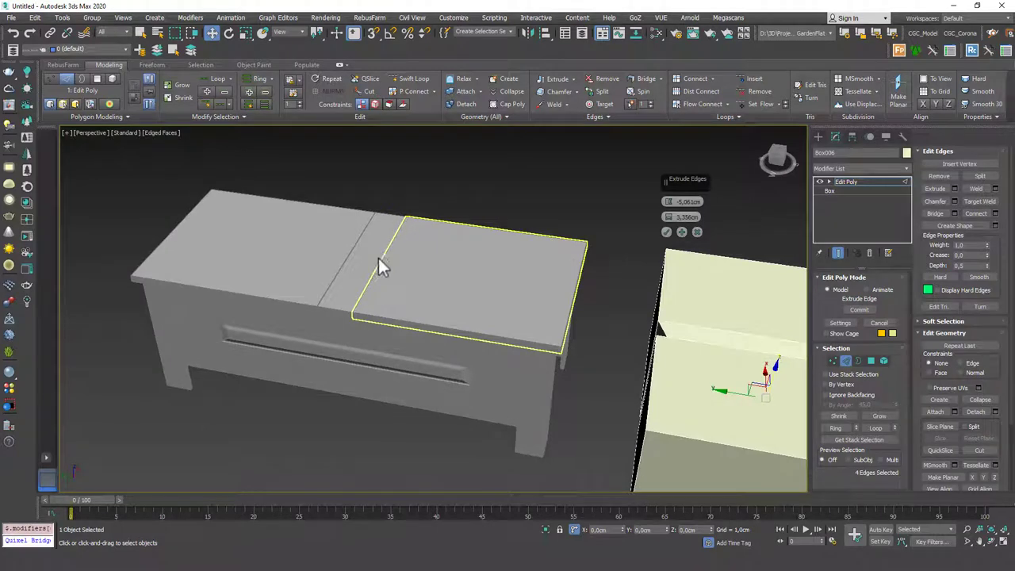
pyautogui.keyDown('alt'); pyautogui.moveTo(367, 282); pyautogui.dragTo(464, 254, button='middle'); pyautogui.keyUp('alt')
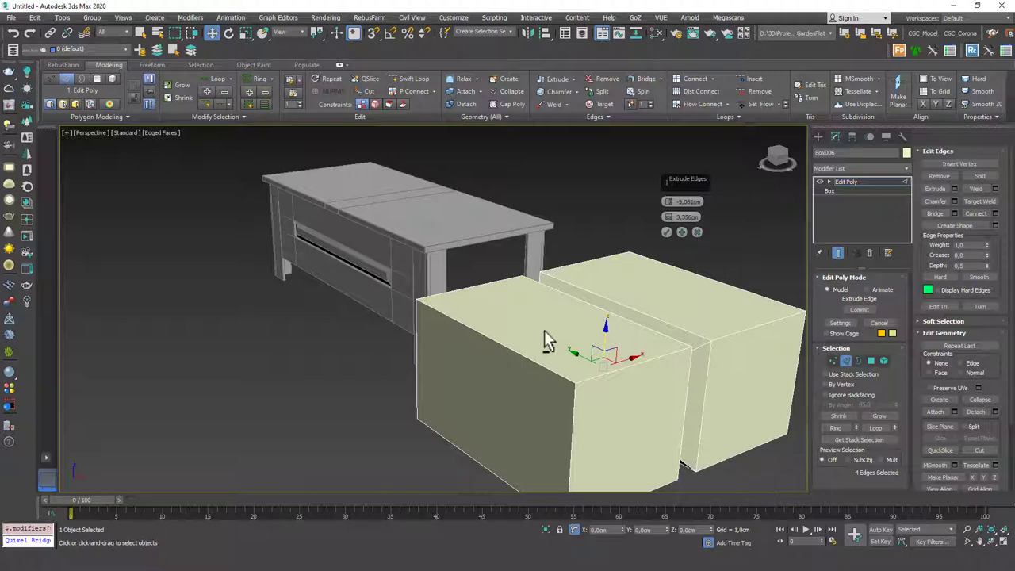
pyautogui.keyDown('alt'); pyautogui.moveTo(544, 330); pyautogui.dragTo(476, 307, button='middle'); pyautogui.keyUp('alt')
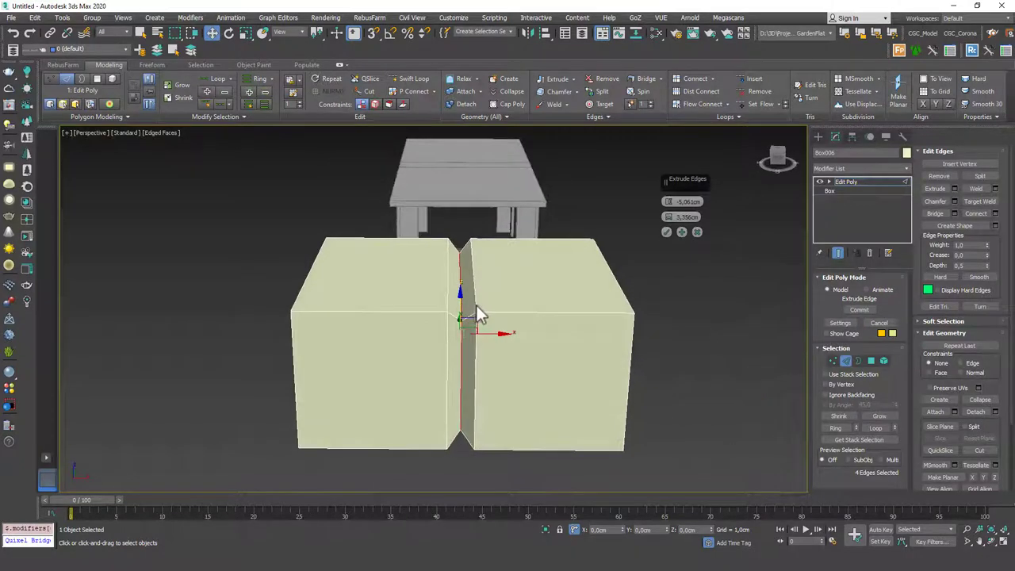
pyautogui.click(697, 231)
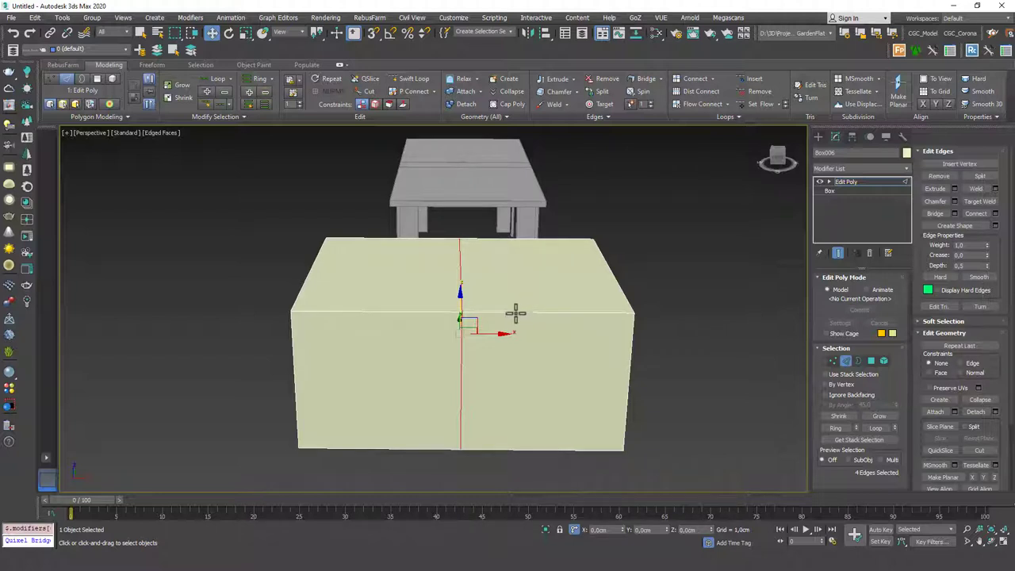
# Step: Split the box along the middle edge loop and move one half away from the other along X as an element
pyautogui.keyDown('alt'); pyautogui.moveTo(516, 310); pyautogui.dragTo(497, 331, button='middle'); pyautogui.keyUp('alt')
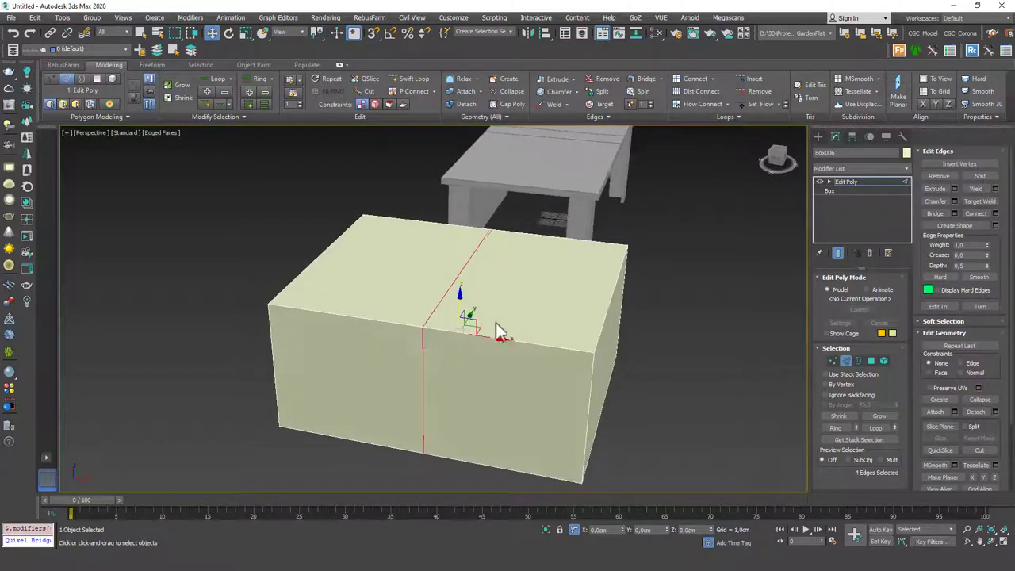
pyautogui.click(980, 181)
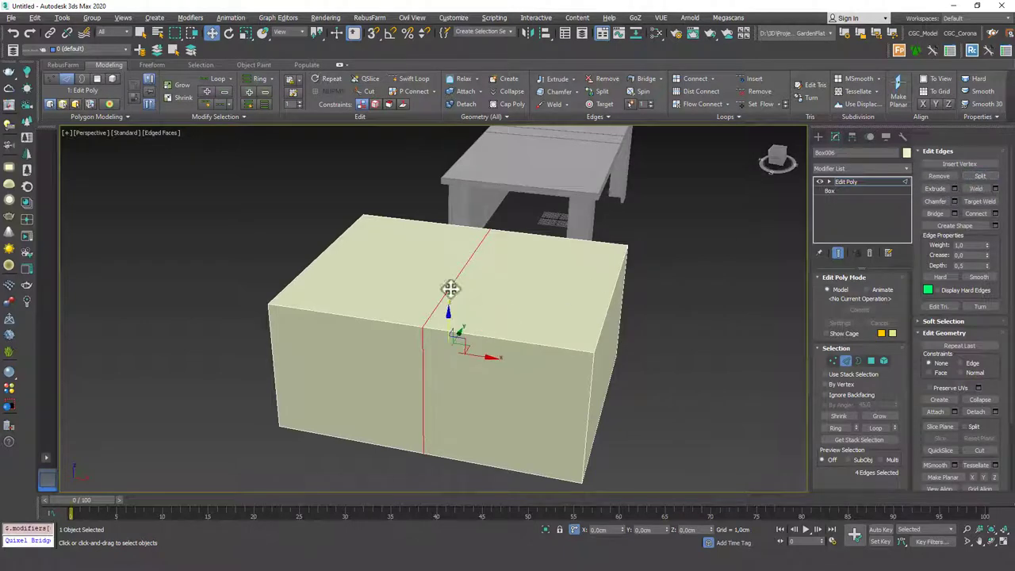
pyautogui.press('5')
pyautogui.click(547, 323)
pyautogui.moveTo(578, 352); pyautogui.dragTo(661, 362)
pyautogui.keyDown('alt'); pyautogui.moveTo(661, 362); pyautogui.dragTo(530, 354, button='middle'); pyautogui.keyUp('alt')
# Step: Try Target Weld from one half's inner upper edge to the facing edge of the other half, undo it, and leave the tool
pyautogui.press('2')
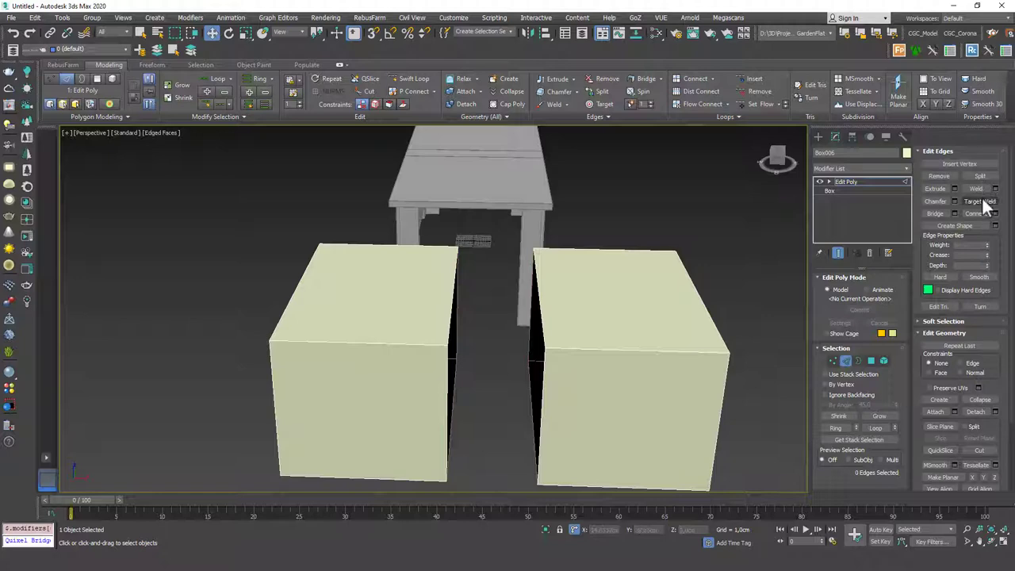
pyautogui.click(980, 201)
pyautogui.click(533, 314)
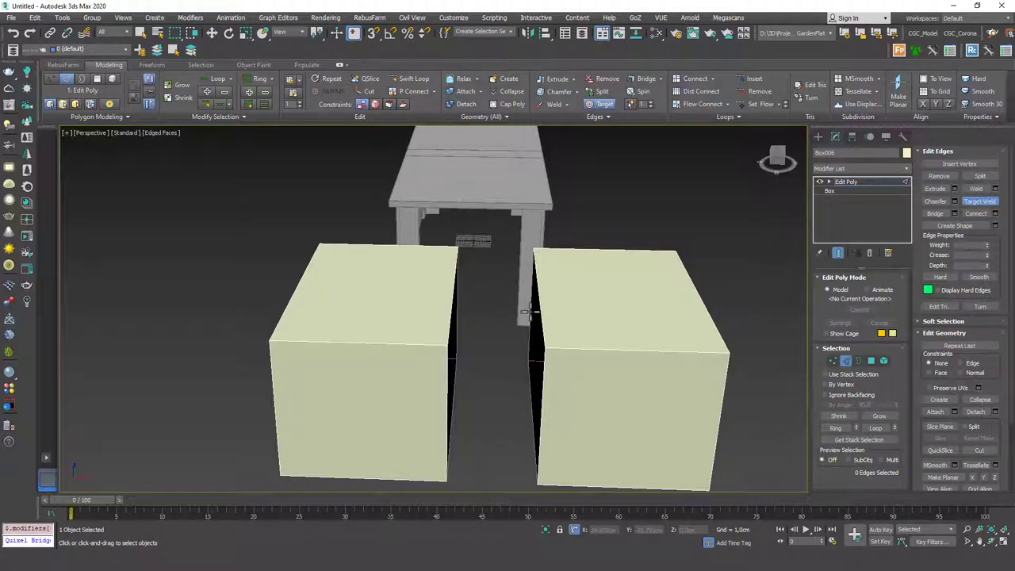
pyautogui.click(448, 308)
pyautogui.moveTo(601, 286)
pyautogui.keyDown('alt'); pyautogui.mouseDown(button='middle')
pyautogui.moveTo(623, 218)
pyautogui.moveTo(587, 190)
pyautogui.moveTo(564, 227)
pyautogui.moveTo(605, 285)
pyautogui.moveTo(628, 283)
pyautogui.moveTo(612, 299)
pyautogui.moveTo(592, 268)
pyautogui.mouseUp(button='middle'); pyautogui.keyUp('alt')
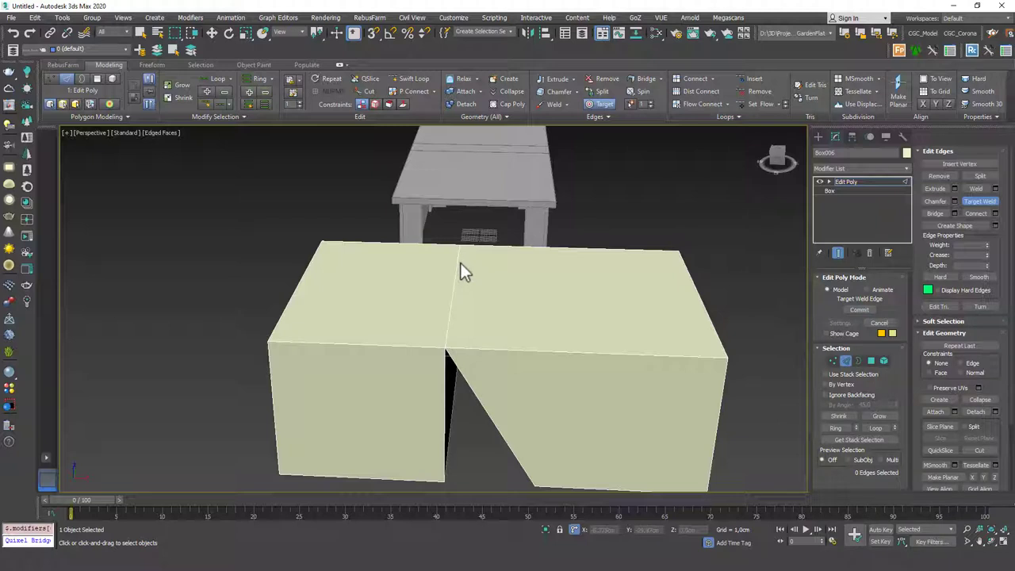
pyautogui.hotkey('ctrl', 'z')
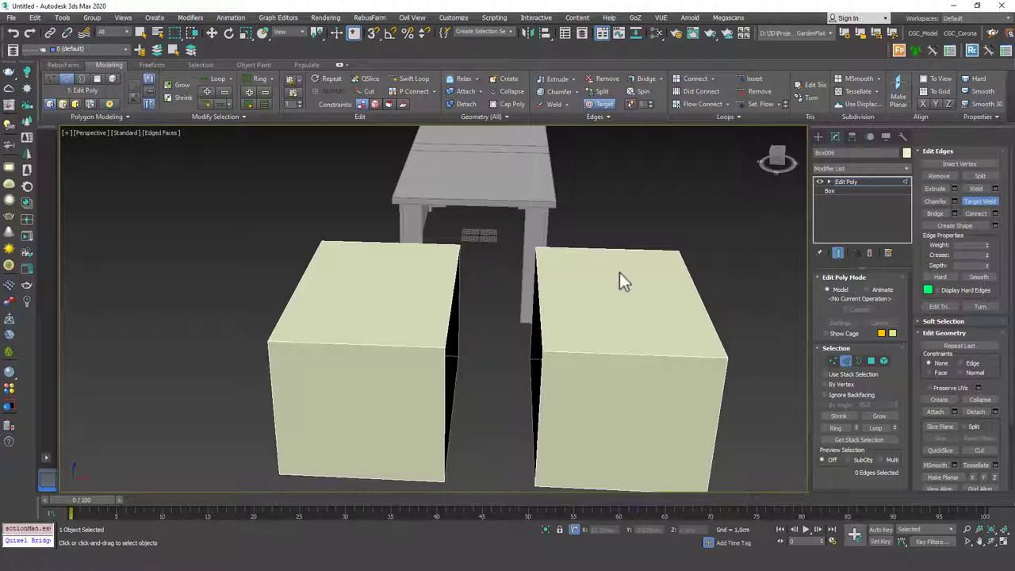
pyautogui.rightClick(621, 270)
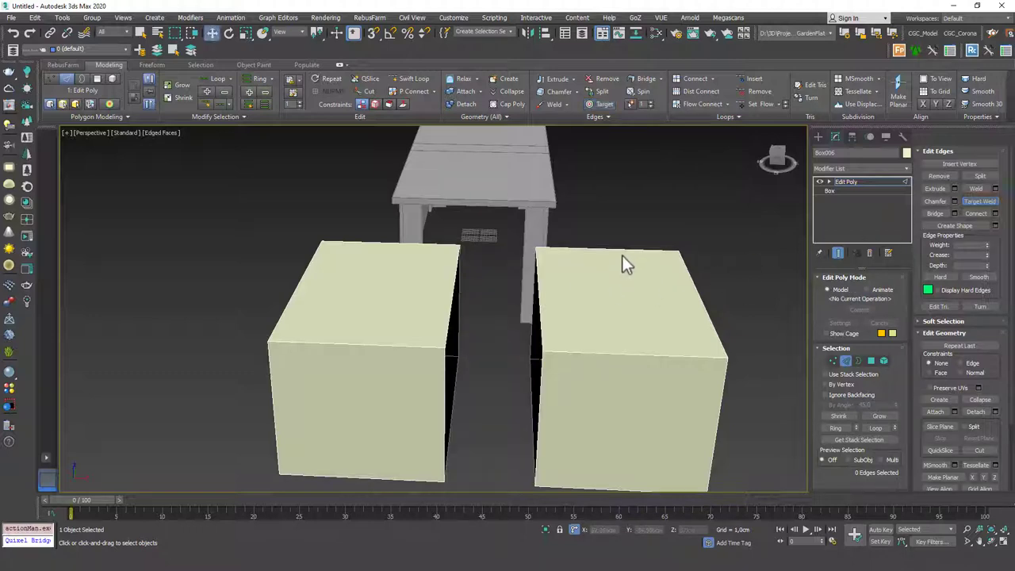
# Step: Try welding the two halves' facing inner upper edges with a threshold of about 27.68 cm, and cancel it
pyautogui.click(536, 301)
pyautogui.keyDown('ctrl'); pyautogui.click(460, 297); pyautogui.keyUp('ctrl')
pyautogui.keyDown('alt'); pyautogui.moveTo(462, 294); pyautogui.dragTo(527, 290, button='middle'); pyautogui.keyUp('alt')
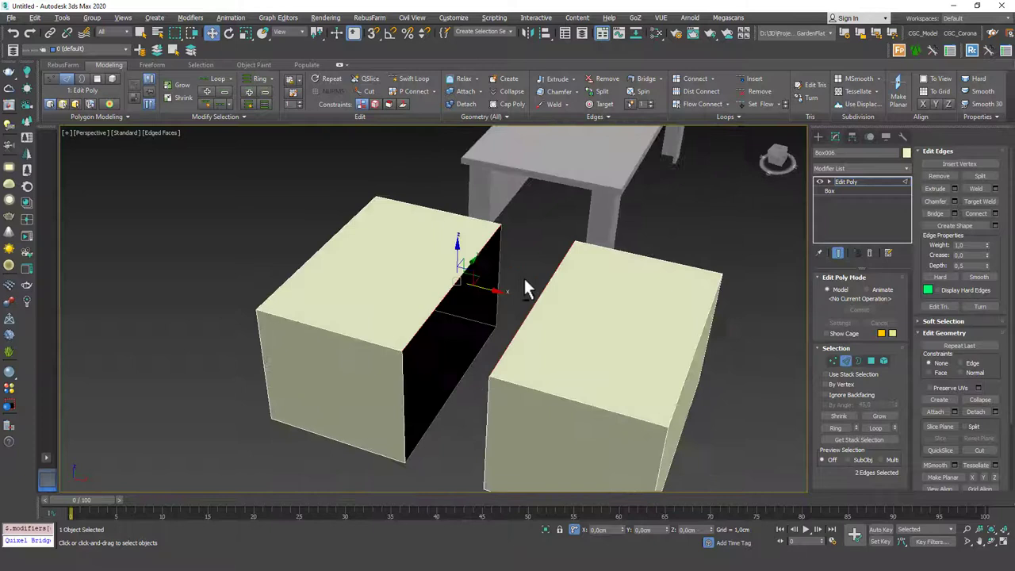
pyautogui.click(994, 189)
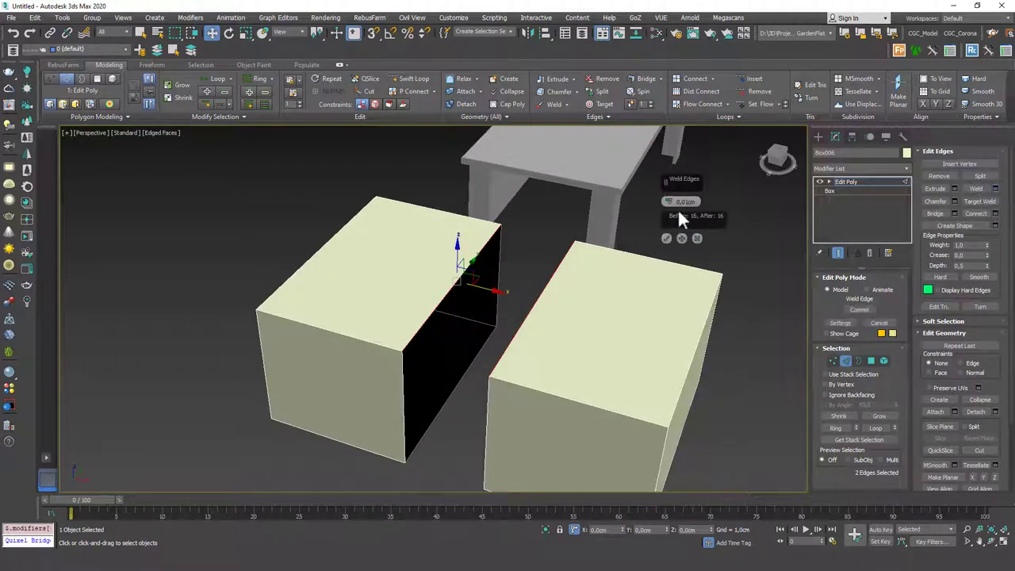
pyautogui.moveTo(670, 200); pyautogui.dragTo(664, 149)
pyautogui.keyDown('alt'); pyautogui.moveTo(664, 150); pyautogui.dragTo(471, 342, button='middle'); pyautogui.keyUp('alt')
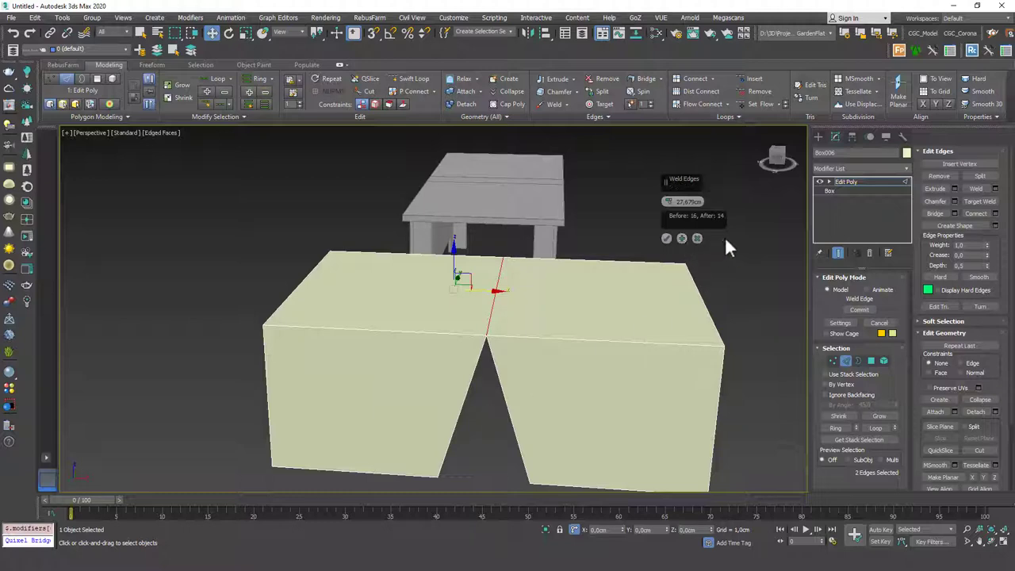
pyautogui.click(697, 238)
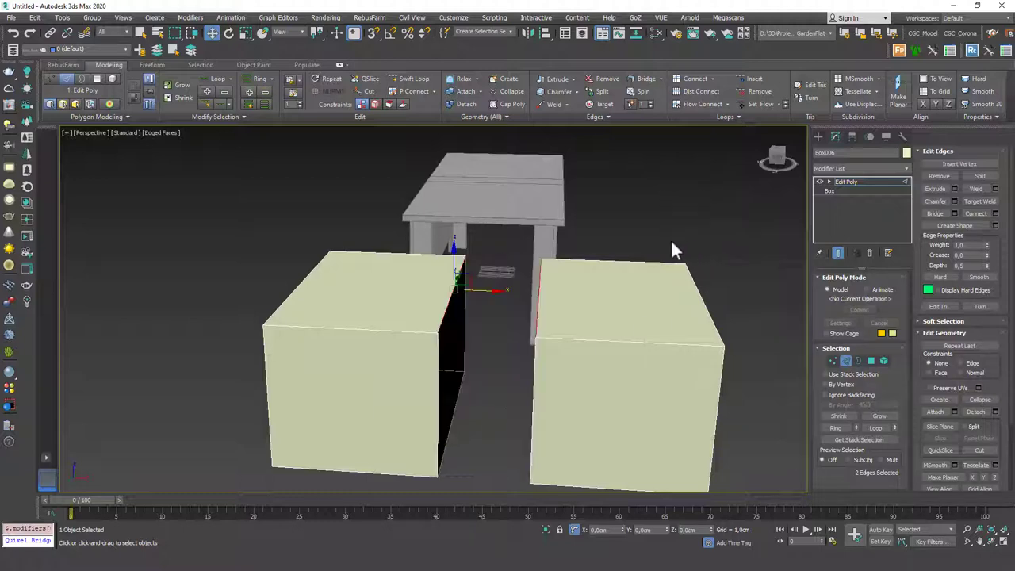
# Step: Select the ring of edges running along X on the separated open half and connect them with an edge loop
pyautogui.keyDown('alt'); pyautogui.moveTo(675, 249); pyautogui.dragTo(537, 297, button='middle'); pyautogui.keyUp('alt')
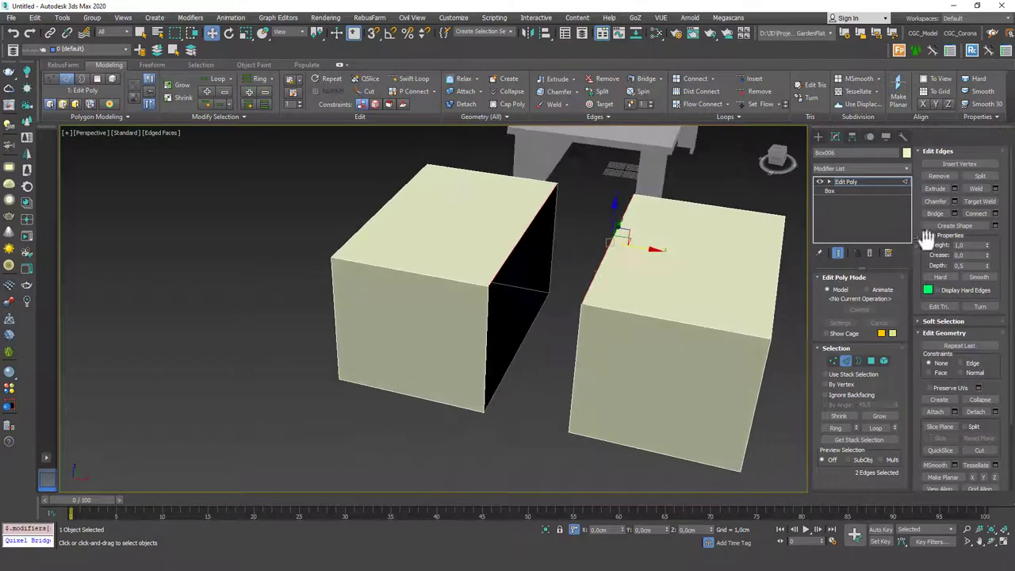
pyautogui.press('2')
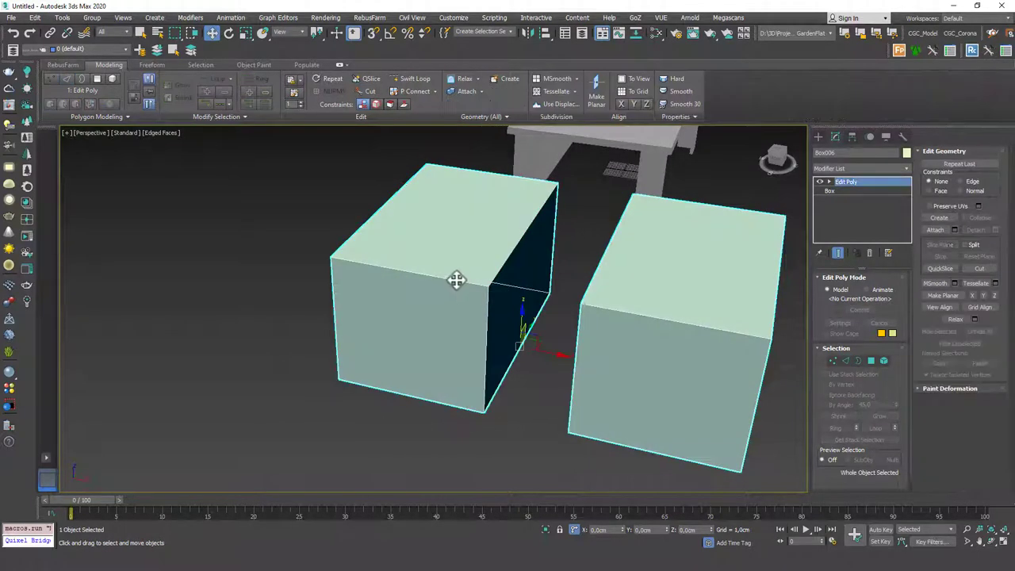
pyautogui.press('2')
pyautogui.click(452, 280)
pyautogui.hotkey('alt', 'r')
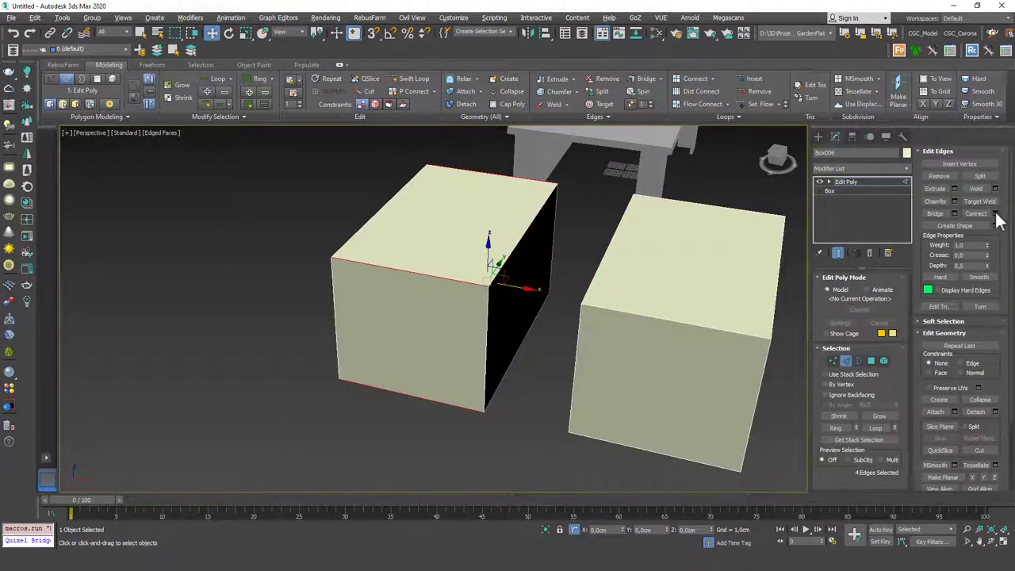
pyautogui.click(994, 214)
pyautogui.click(667, 247)
pyautogui.moveTo(434, 260); pyautogui.dragTo(479, 274, button='middle')
pyautogui.scroll(3, 480, 283)
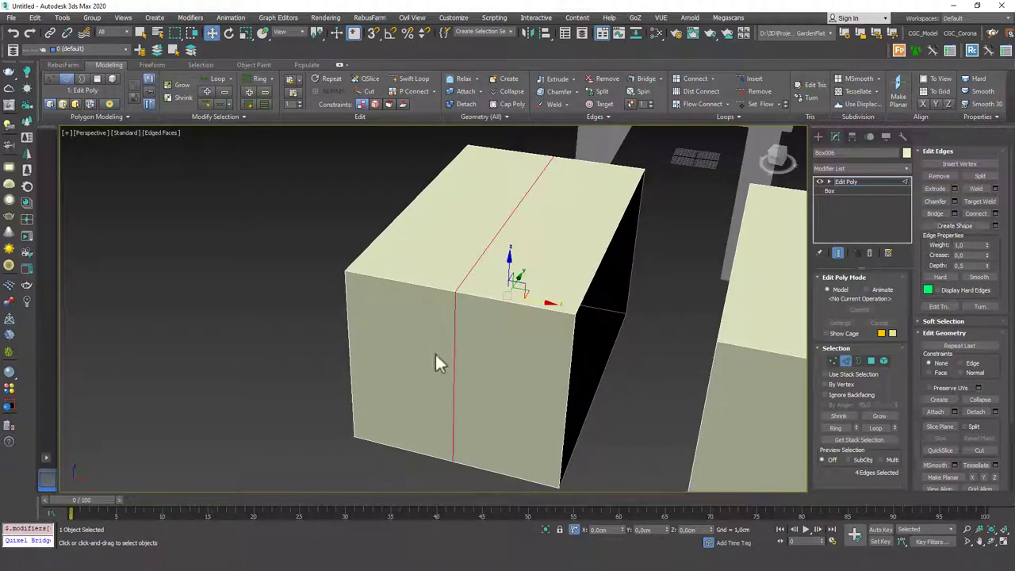
# Step: Select the loop around the middle of that half and create a linear shape from it
pyautogui.click(467, 232)
pyautogui.doubleClick(483, 249)
pyautogui.click(973, 226)
pyautogui.click(972, 225)
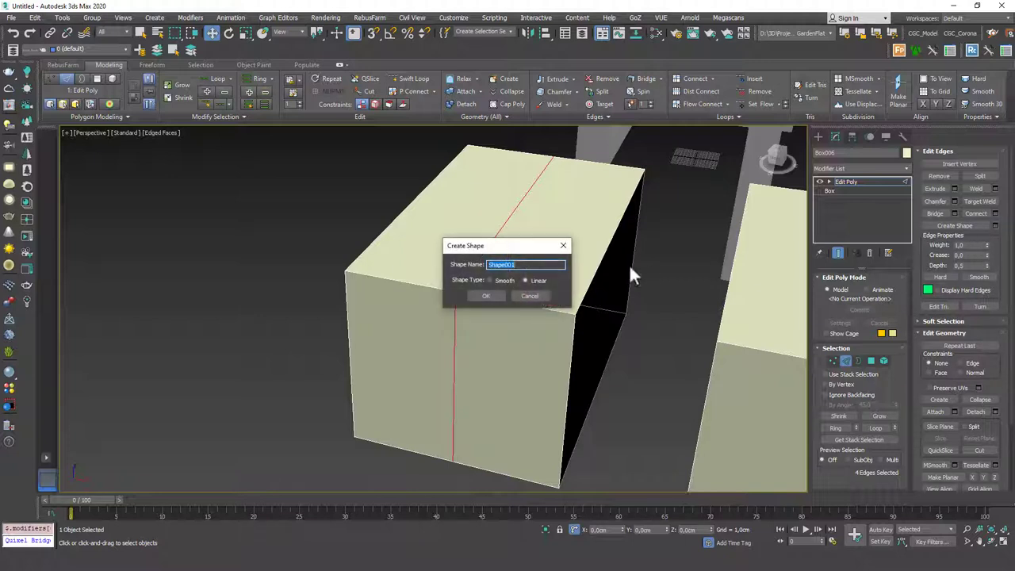
pyautogui.click(536, 280)
pyautogui.click(487, 296)
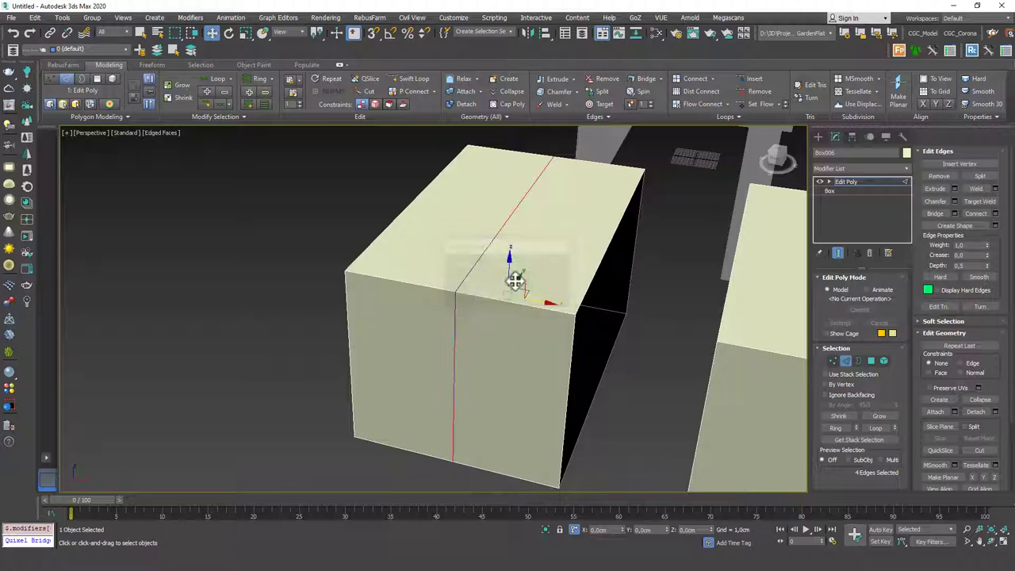
# Step: Leave edge editing, select the extracted shape, and enable it in the renderer and in the viewport
pyautogui.click(843, 181)
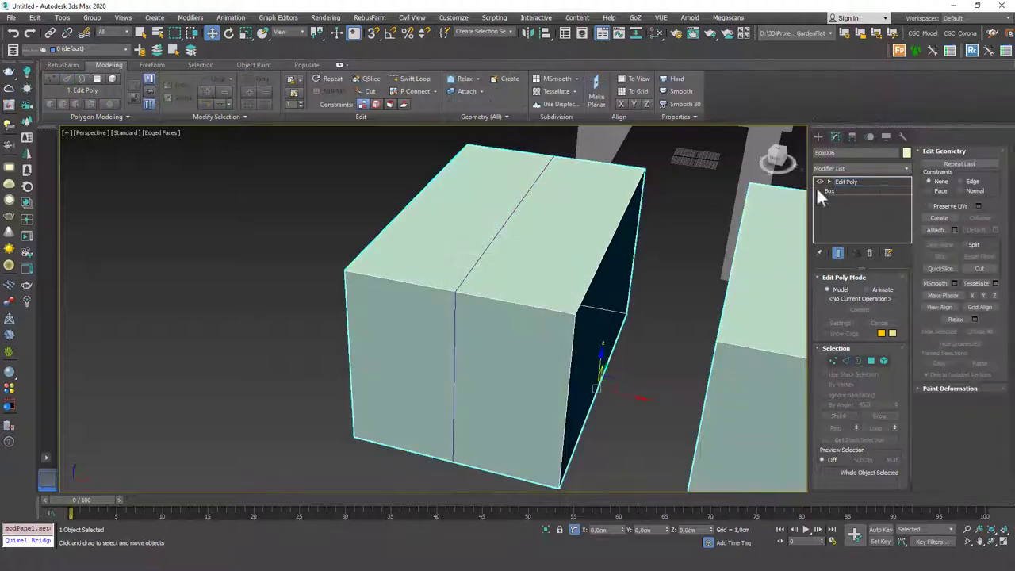
pyautogui.click(470, 266)
pyautogui.keyDown('alt'); pyautogui.moveTo(580, 274); pyautogui.dragTo(548, 286, button='middle'); pyautogui.keyUp('alt')
pyautogui.keyDown('alt'); pyautogui.moveTo(476, 247); pyautogui.dragTo(507, 240, button='middle'); pyautogui.keyUp('alt')
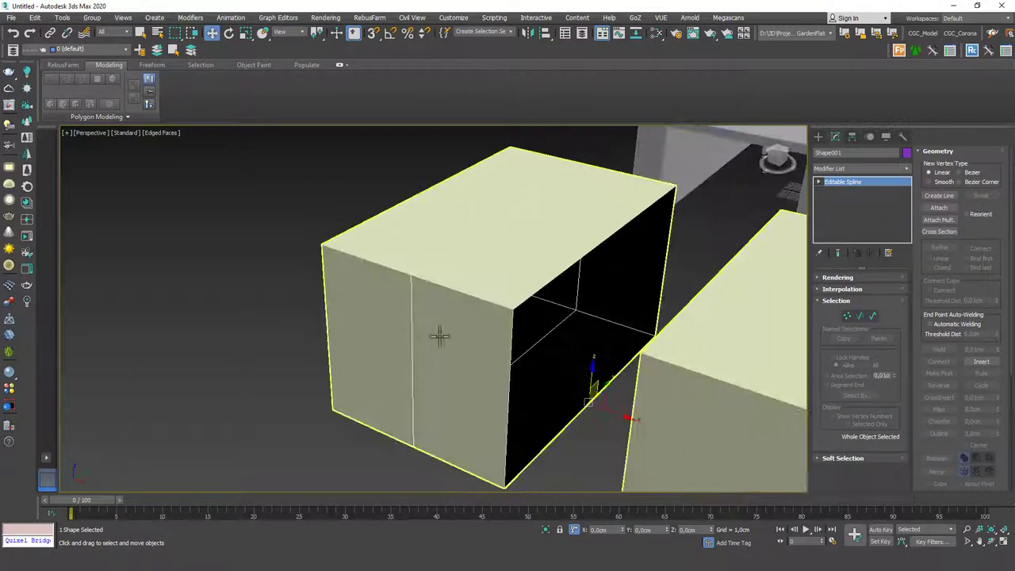
pyautogui.click(835, 277)
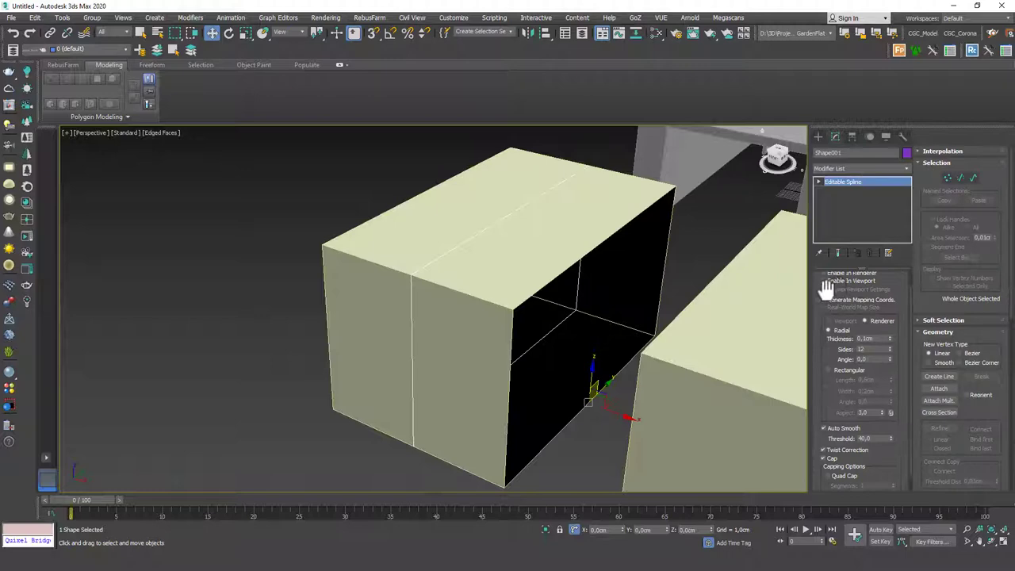
pyautogui.moveTo(825, 289); pyautogui.dragTo(827, 328)
pyautogui.click(833, 290)
pyautogui.click(833, 294)
pyautogui.keyDown('alt'); pyautogui.moveTo(536, 319); pyautogui.dragTo(519, 304, button='middle'); pyautogui.keyUp('alt')
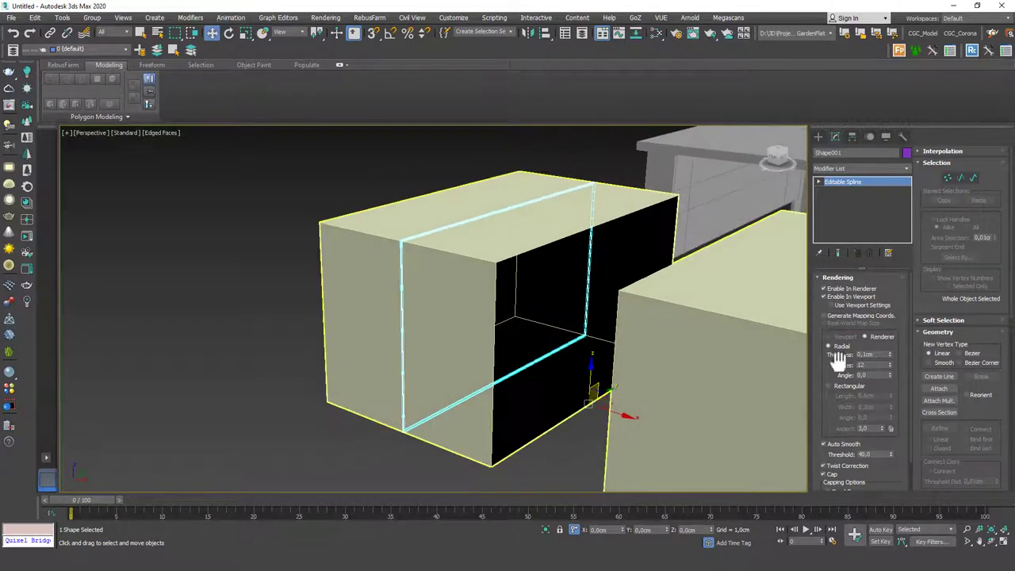
# Step: Set the shape's radial thickness to 0.593 cm and turn off the edged faces display
pyautogui.moveTo(889, 354); pyautogui.dragTo(883, 96)
pyautogui.press('F4')
pyautogui.moveTo(483, 250)
pyautogui.keyDown('alt'); pyautogui.mouseDown(button='middle')
pyautogui.moveTo(536, 283)
pyautogui.moveTo(603, 283)
pyautogui.moveTo(544, 287)
pyautogui.moveTo(555, 290)
pyautogui.mouseUp(button='middle'); pyautogui.keyUp('alt')
pyautogui.scroll(-5, 590, 337)
pyautogui.keyDown('alt'); pyautogui.moveTo(591, 337); pyautogui.dragTo(658, 357, button='middle'); pyautogui.keyUp('alt')
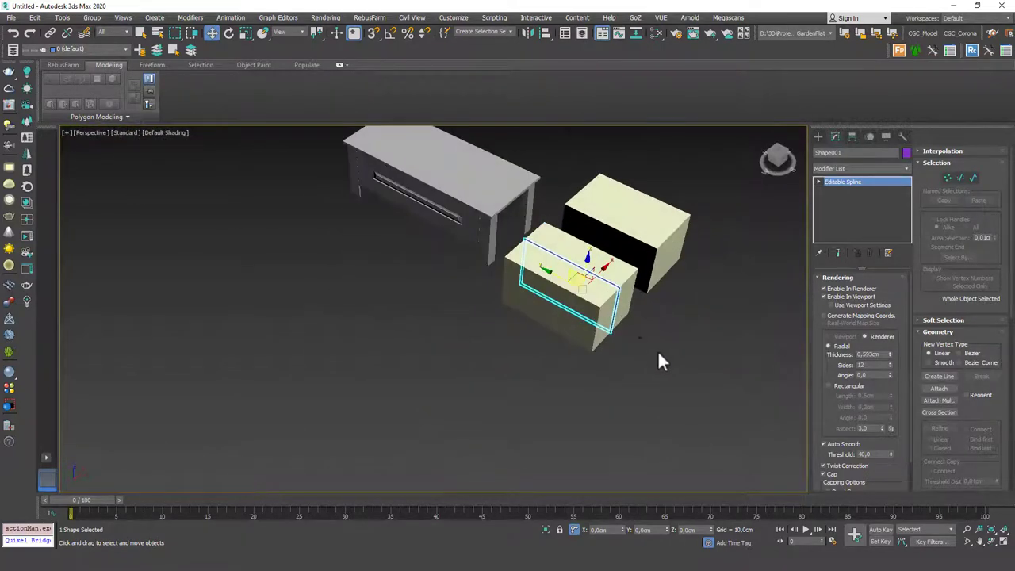
# Step: Delete the split box with its shape, and create a box about 109.4 cm long, 124.8 cm wide and 31.1 cm high
pyautogui.click(610, 236)
pyautogui.press('Delete')
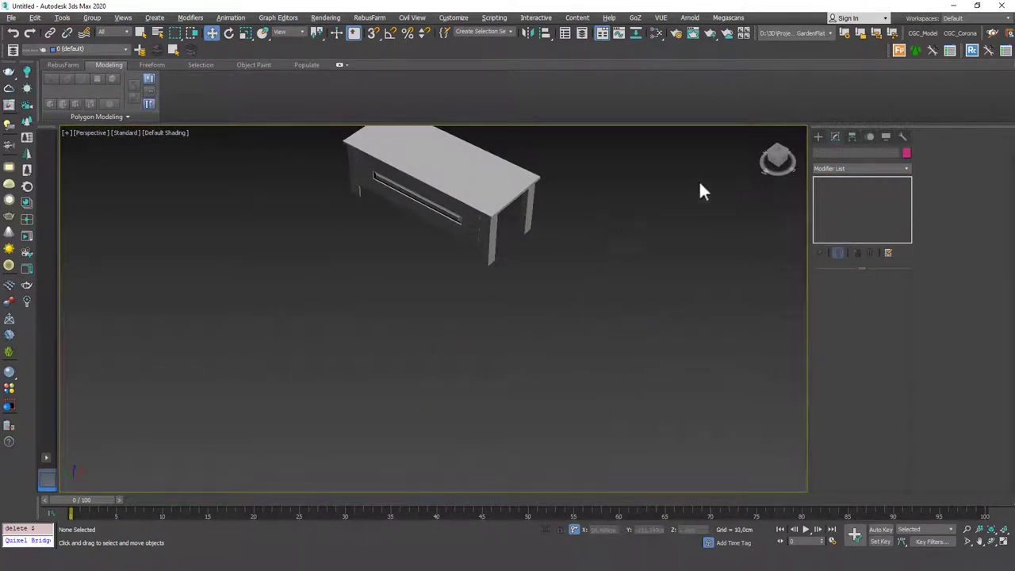
pyautogui.click(817, 135)
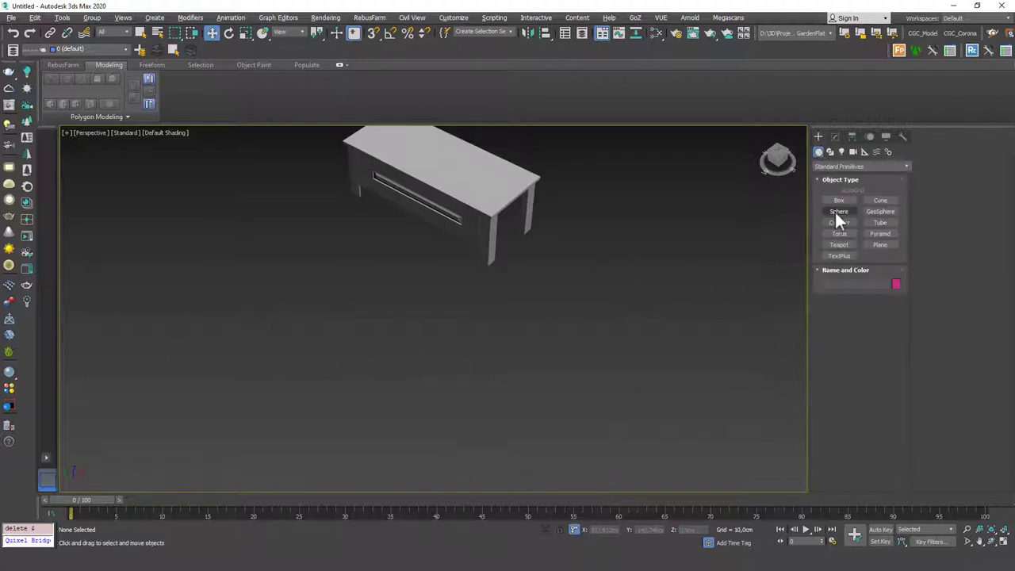
pyautogui.moveTo(605, 301); pyautogui.dragTo(640, 453)
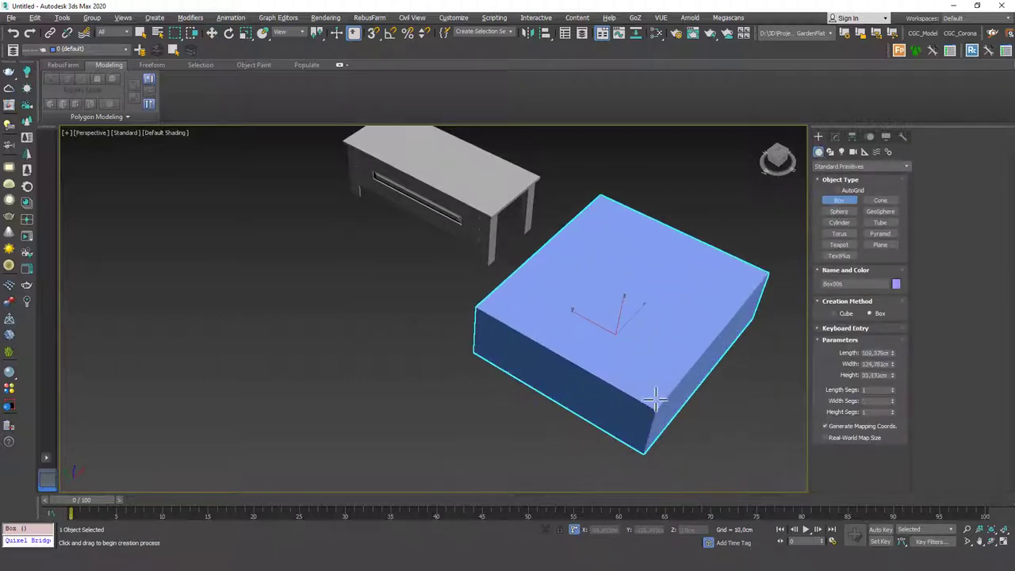
pyautogui.click(652, 404)
pyautogui.press('w')
pyautogui.keyDown('alt'); pyautogui.moveTo(670, 290); pyautogui.dragTo(608, 262, button='middle'); pyautogui.keyUp('alt')
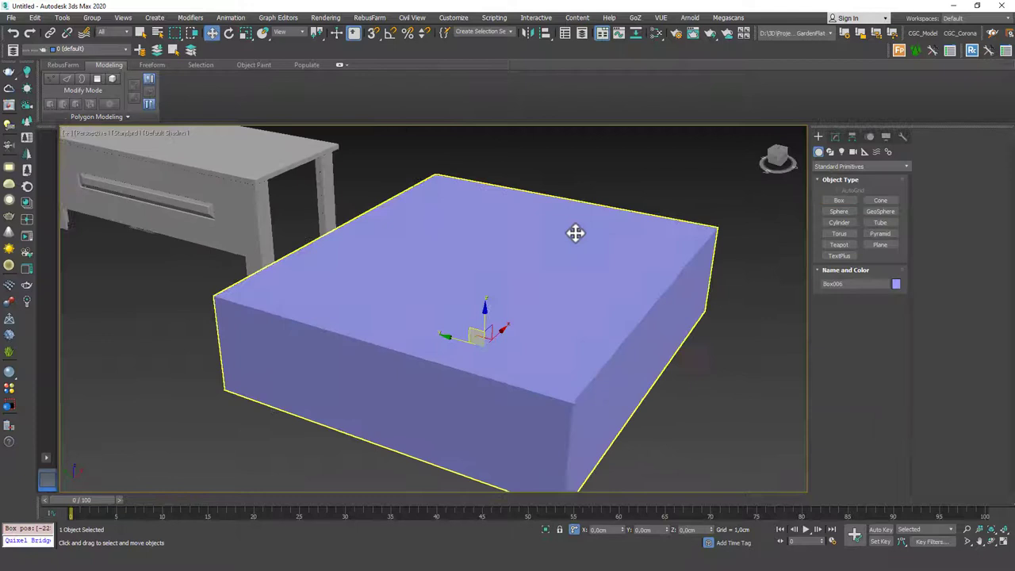
# Step: Show edged faces and divide the box into seven length, seven width and several height segments
pyautogui.click(835, 136)
pyautogui.click(891, 324)
pyautogui.click(892, 324)
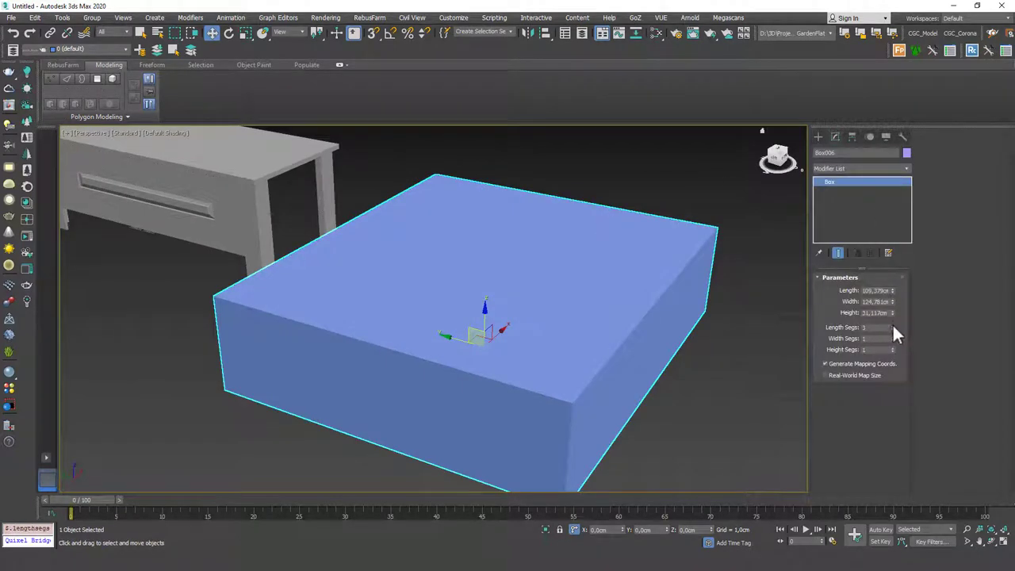
pyautogui.press('F4')
pyautogui.click(892, 324)
pyautogui.click(893, 335)
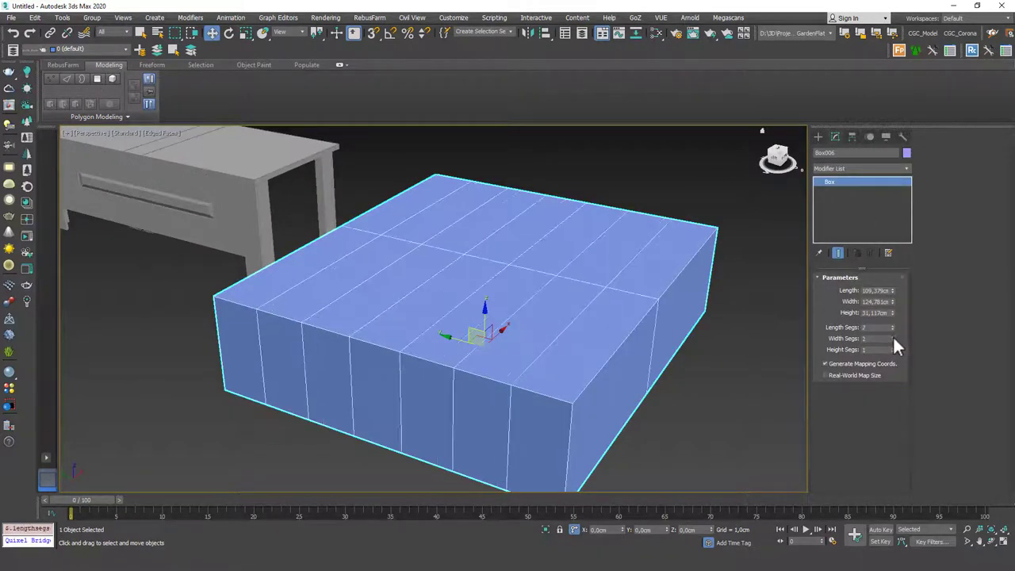
pyautogui.click(892, 335)
pyautogui.click(892, 336)
pyautogui.click(892, 336)
pyautogui.moveTo(893, 336); pyautogui.dragTo(893, 345)
# Step: Add a TurboSmooth modifier to the box and an Edit Poly modifier on top of it
pyautogui.click(863, 168)
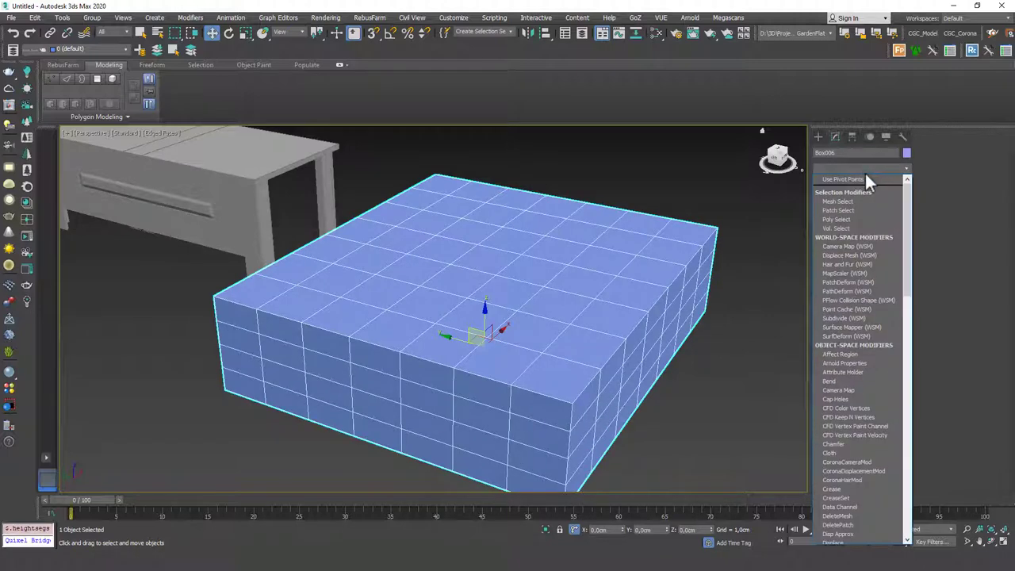
pyautogui.scroll(-10, 866, 179)
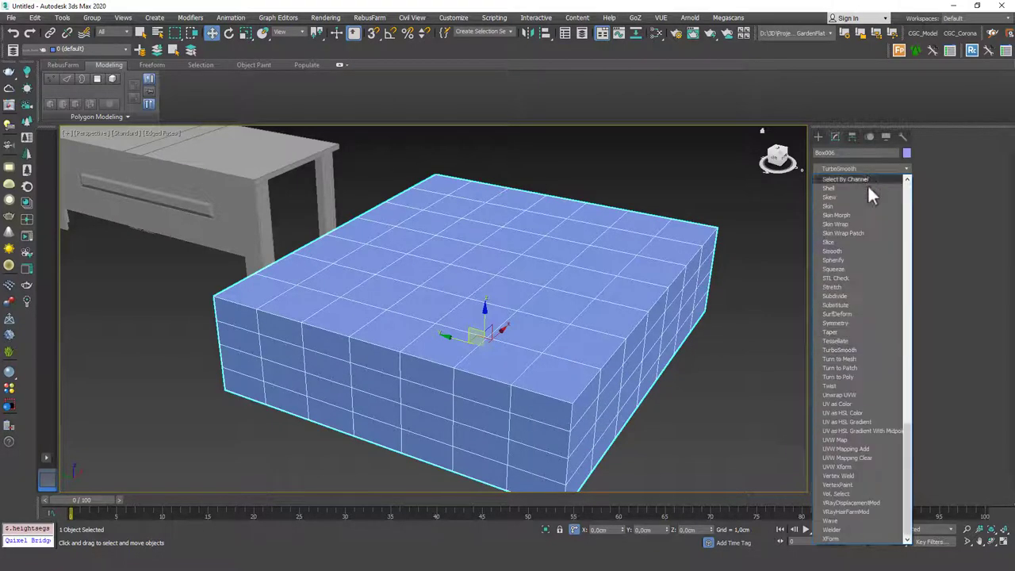
pyautogui.click(853, 349)
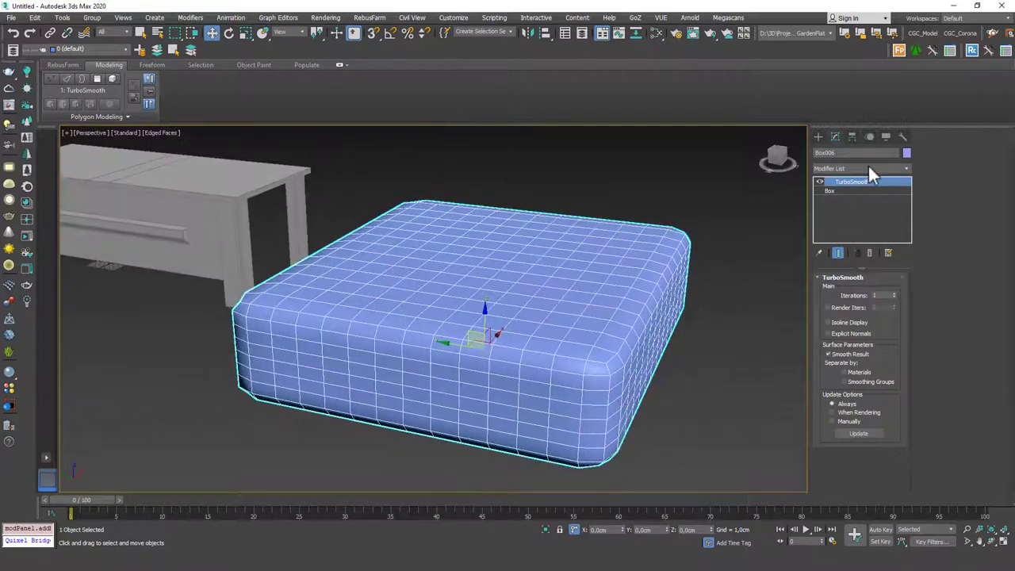
pyautogui.click(868, 168)
pyautogui.click(842, 203)
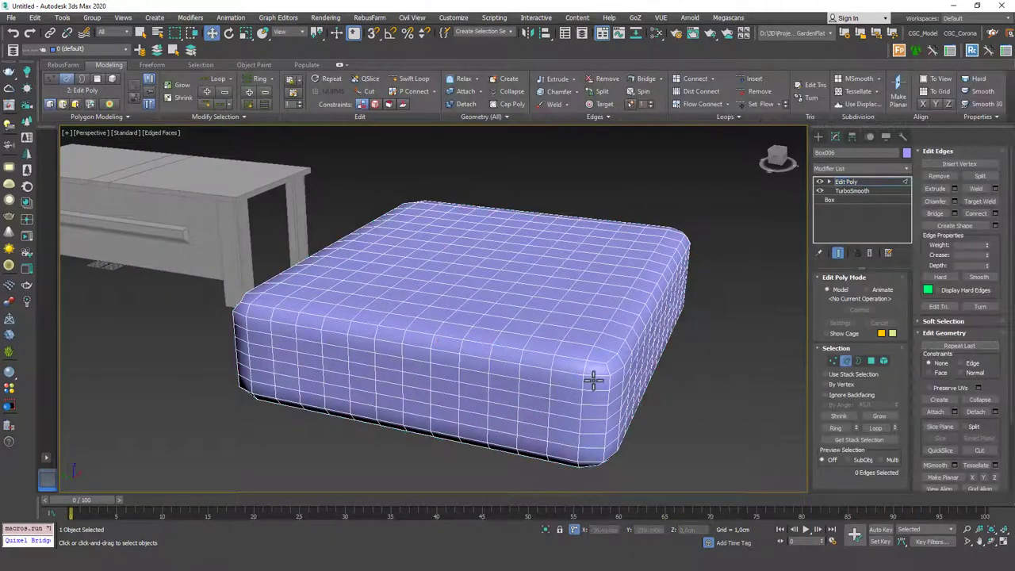
# Step: Create one shape from the smoothed box's upper perimeter edge loop and another from its lower perimeter loop
pyautogui.doubleClick(596, 370)
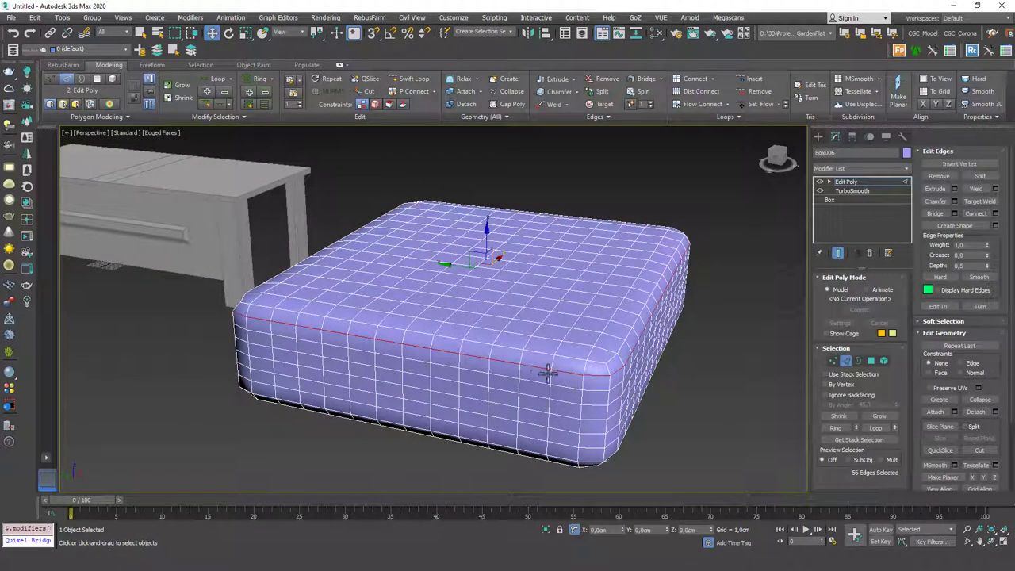
pyautogui.click(994, 226)
pyautogui.click(485, 296)
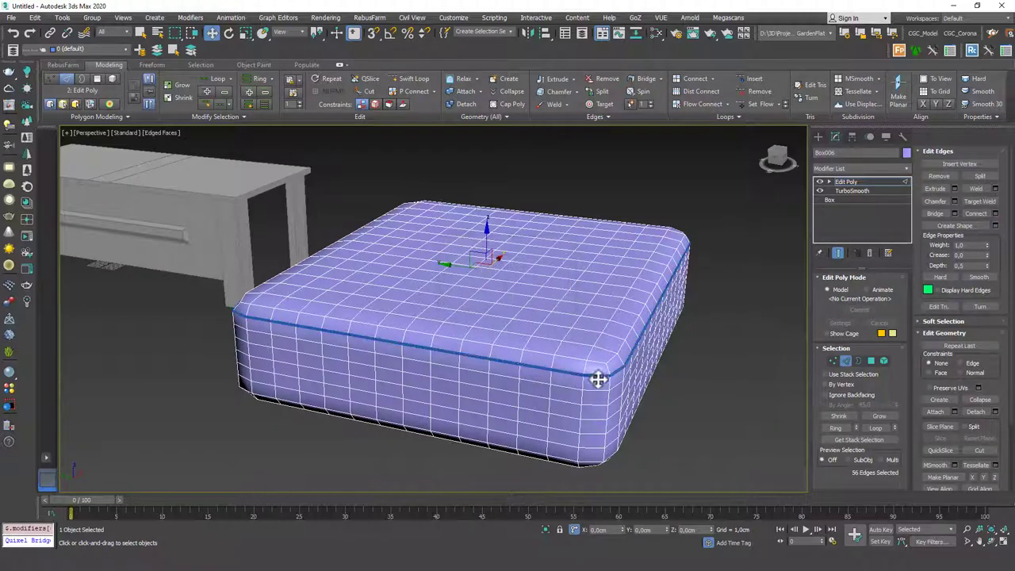
pyautogui.doubleClick(588, 460)
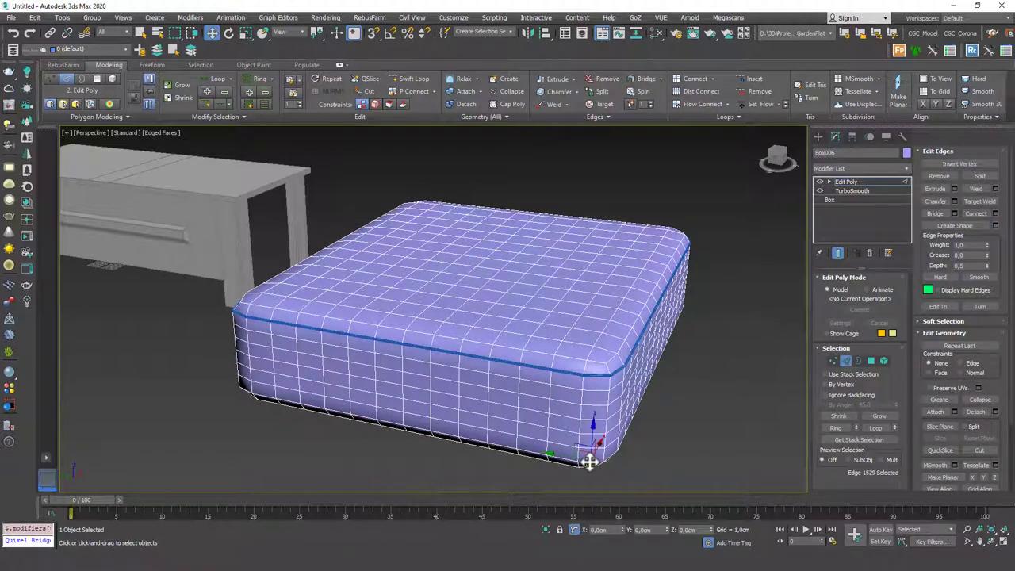
pyautogui.click(971, 226)
pyautogui.moveTo(688, 320); pyautogui.dragTo(692, 305, button='middle')
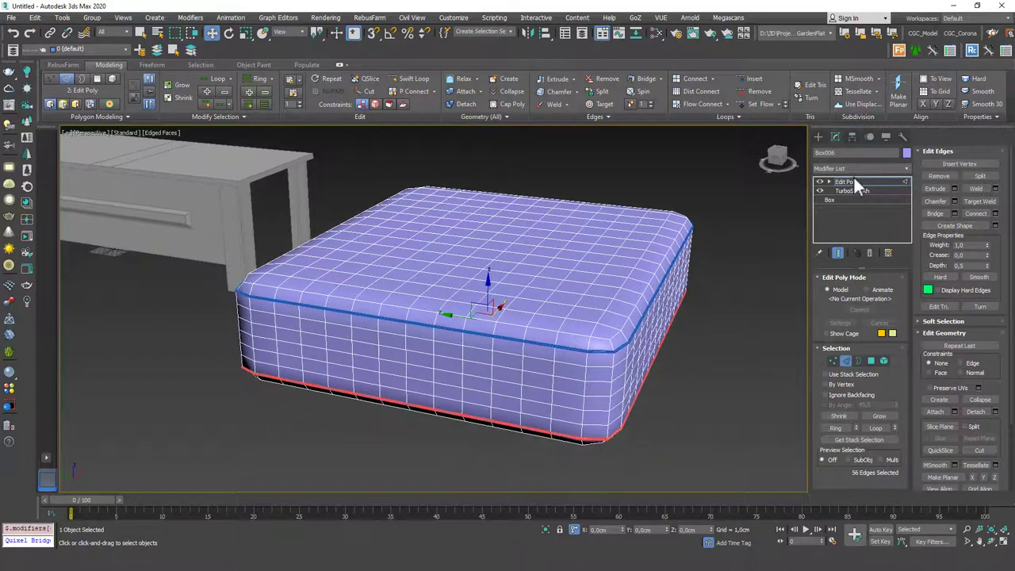
# Step: Leave edge editing, deselect the box and turn off edged faces to inspect the piping around the cushion
pyautogui.click(853, 180)
pyautogui.click(761, 258)
pyautogui.press('F4')
pyautogui.scroll(-4, 659, 285)
pyautogui.keyDown('alt'); pyautogui.moveTo(664, 338); pyautogui.dragTo(654, 310, button='middle'); pyautogui.keyUp('alt')
pyautogui.keyDown('alt'); pyautogui.moveTo(648, 225); pyautogui.dragTo(660, 264, button='middle'); pyautogui.keyUp('alt')
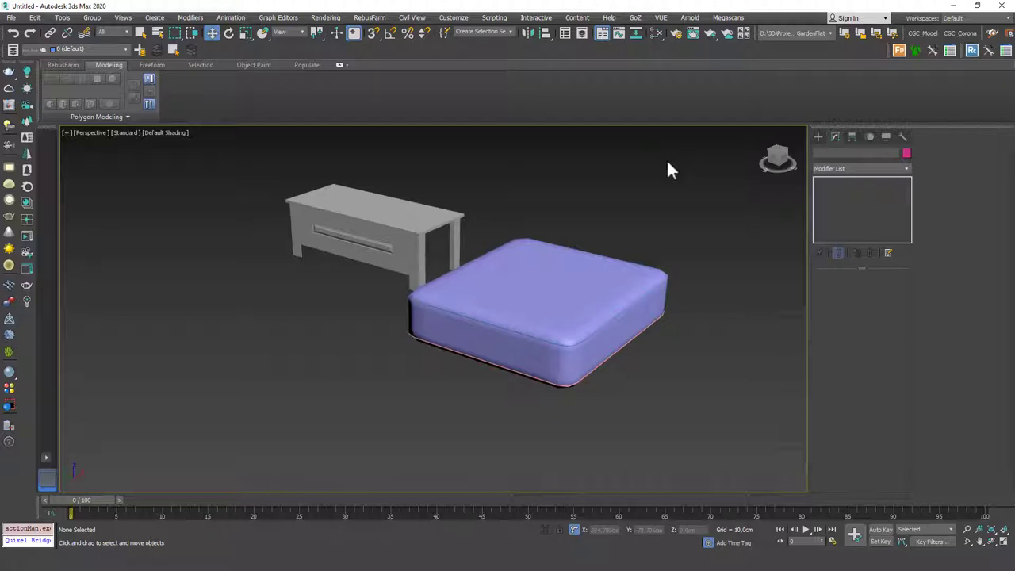
# Step: Delete the cushion box together with its two piping shapes and frame the remaining table
pyautogui.moveTo(702, 244); pyautogui.dragTo(632, 351)
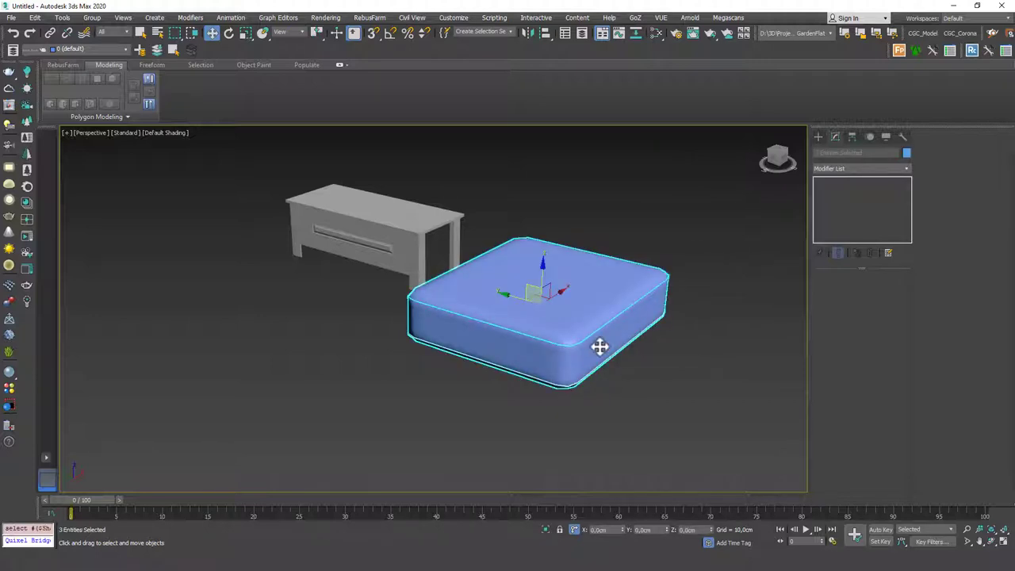
pyautogui.press('Delete')
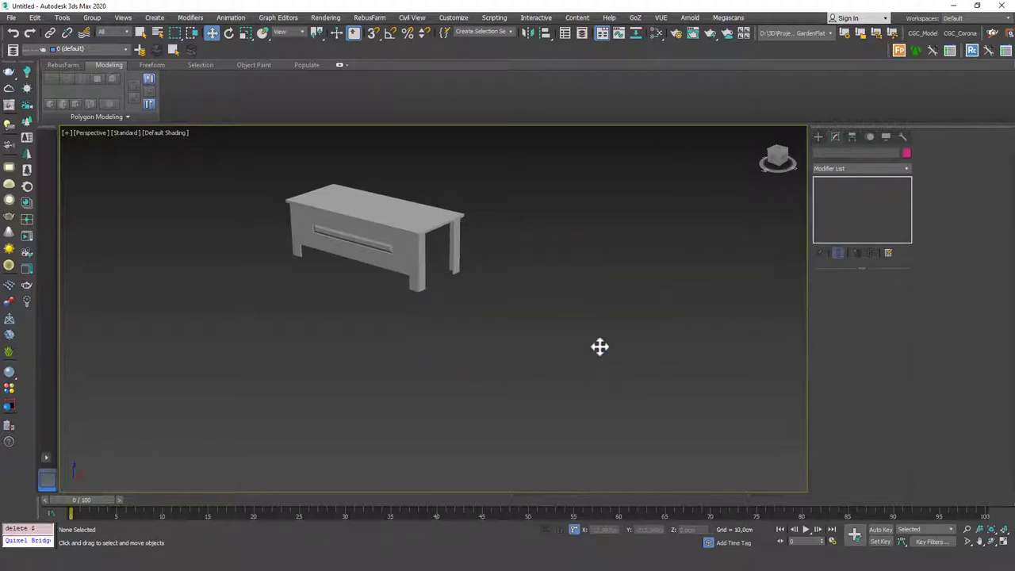
pyautogui.press('z')
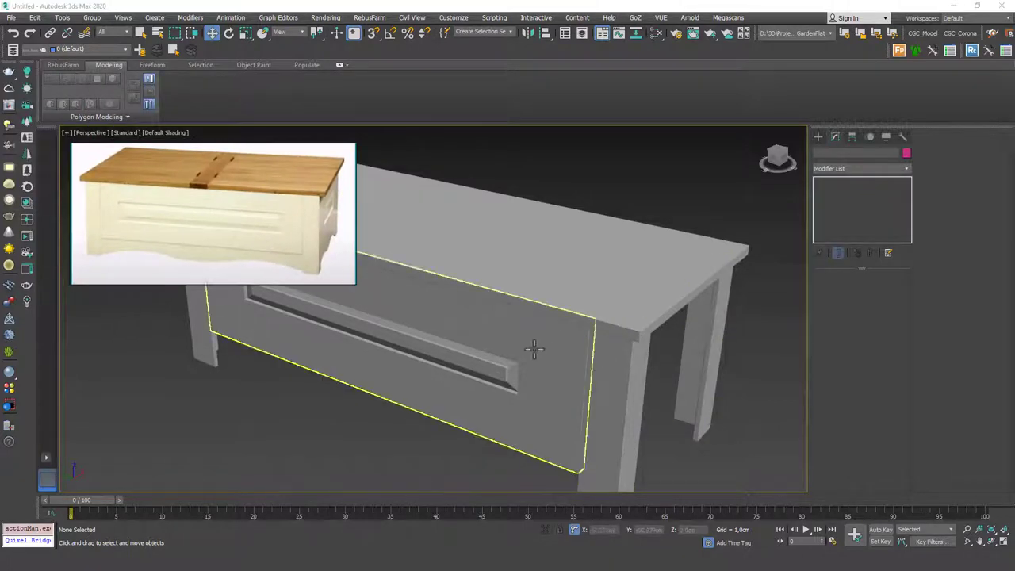
# Step: Switch to the Left view and frame the table's front panel and legs
pyautogui.scroll(-5, 536, 352)
pyautogui.keyDown('alt'); pyautogui.moveTo(607, 302); pyautogui.dragTo(547, 315, button='middle'); pyautogui.keyUp('alt')
pyautogui.scroll(3, 546, 316)
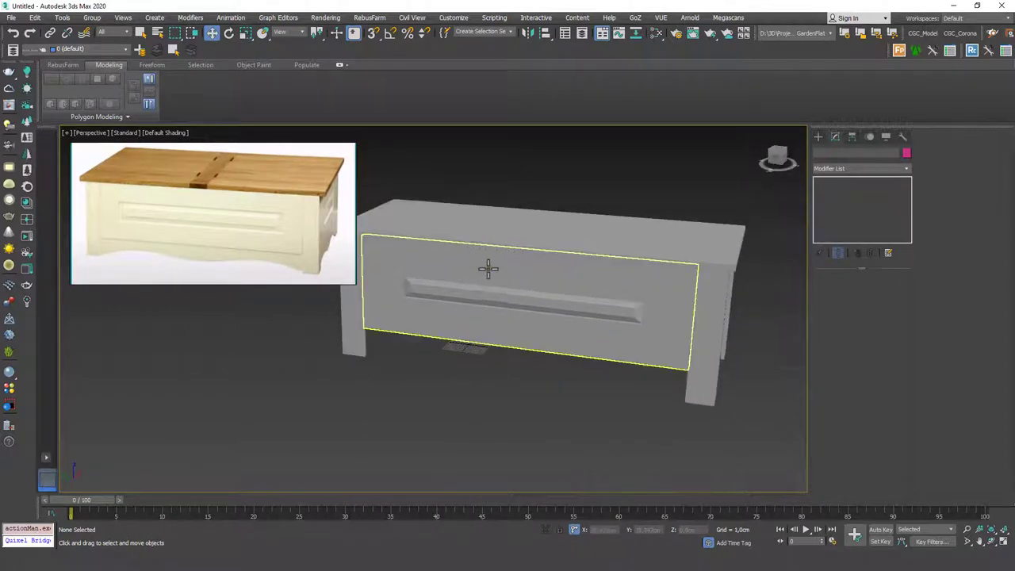
pyautogui.press('l')
pyautogui.press('z')
pyautogui.moveTo(506, 249); pyautogui.dragTo(580, 264, button='middle')
pyautogui.scroll(-2, 519, 306)
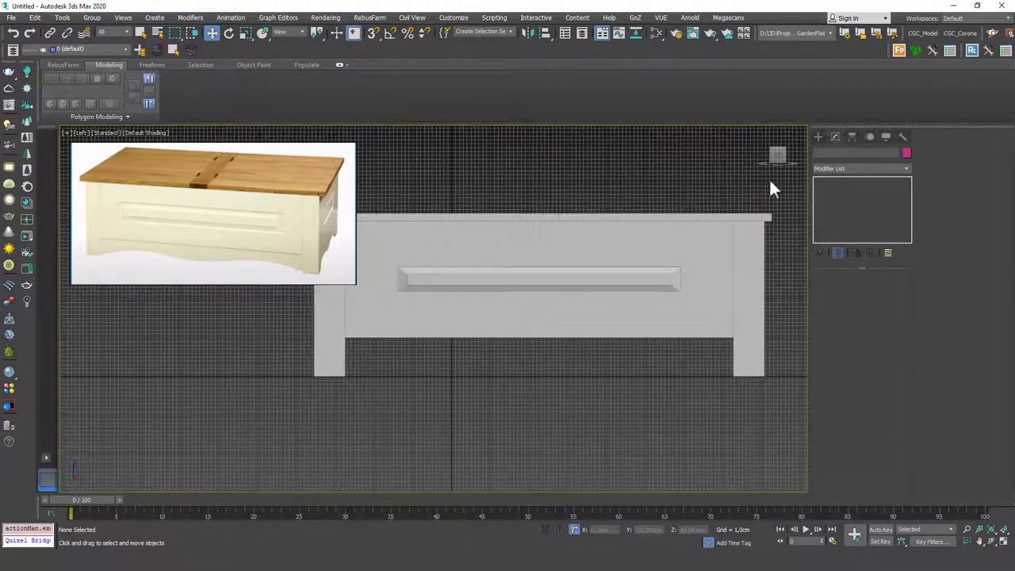
# Step: Disable the Chamfer modifier on the table's legs
pyautogui.click(749, 301)
pyautogui.click(819, 217)
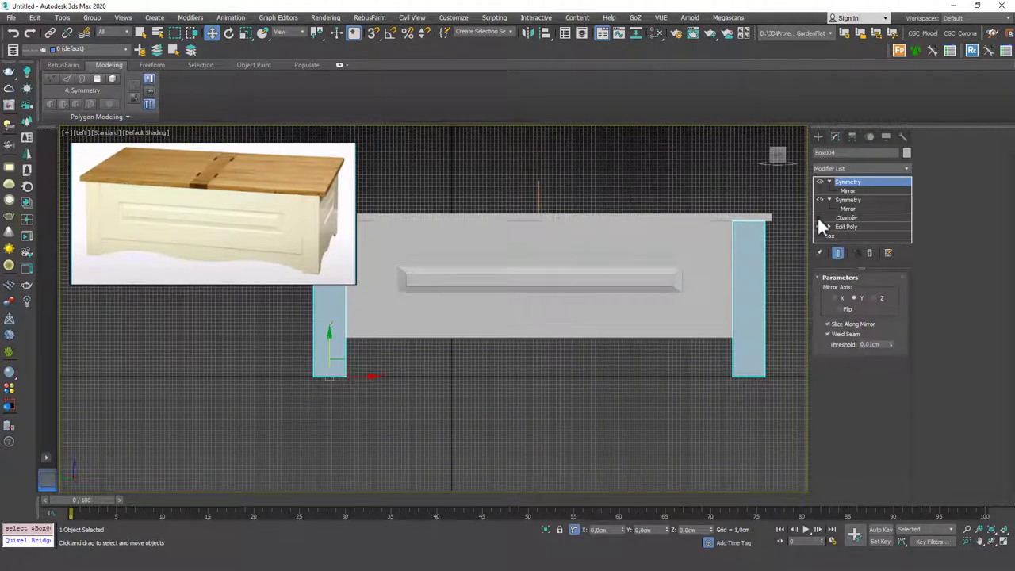
pyautogui.click(818, 136)
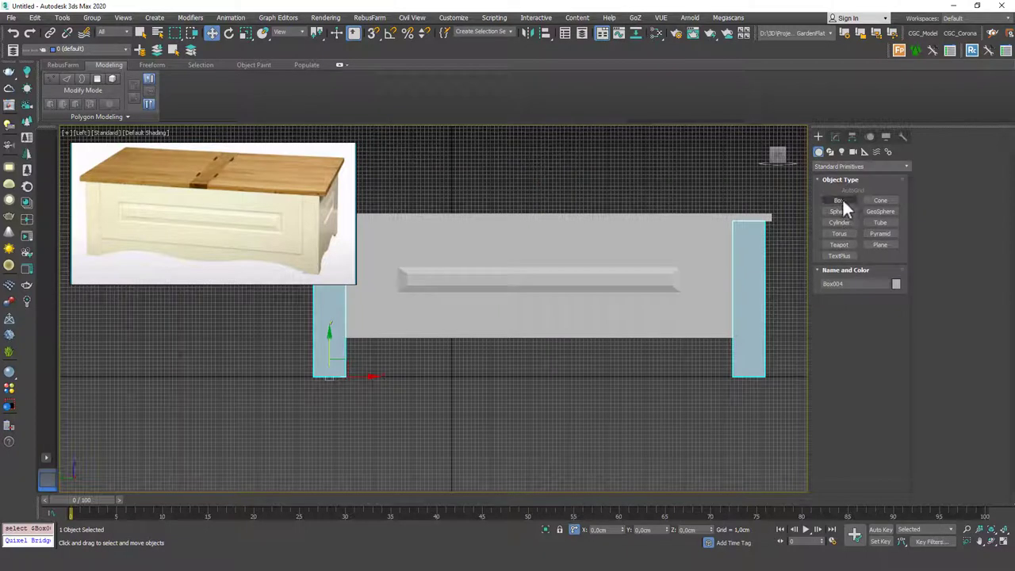
pyautogui.click(836, 135)
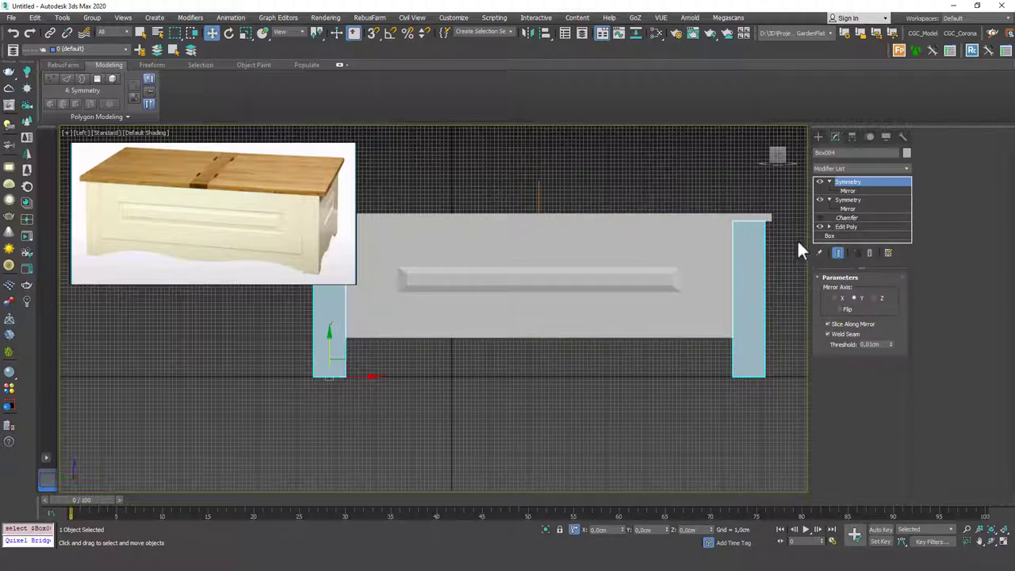
pyautogui.click(848, 217)
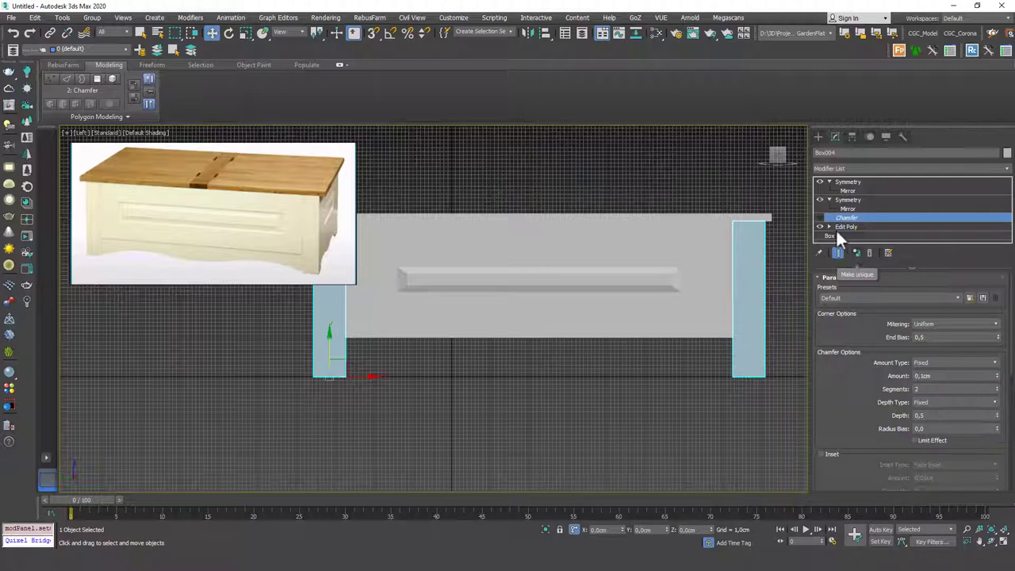
# Step: Draw a box snapped between the legs beneath the front panel, 10 cm long, about 100.1 cm wide and -2 cm high
pyautogui.click(818, 137)
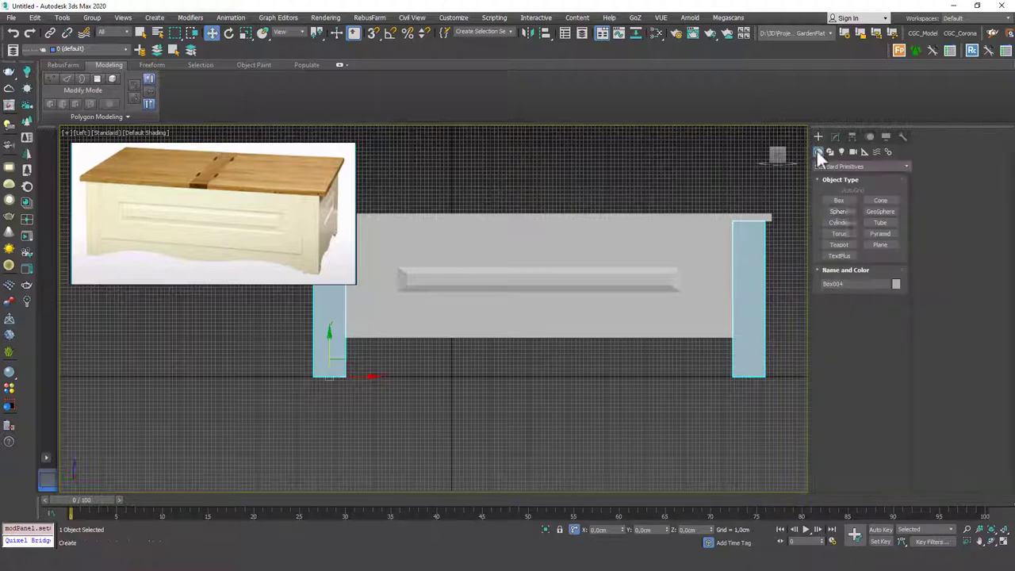
pyautogui.click(840, 200)
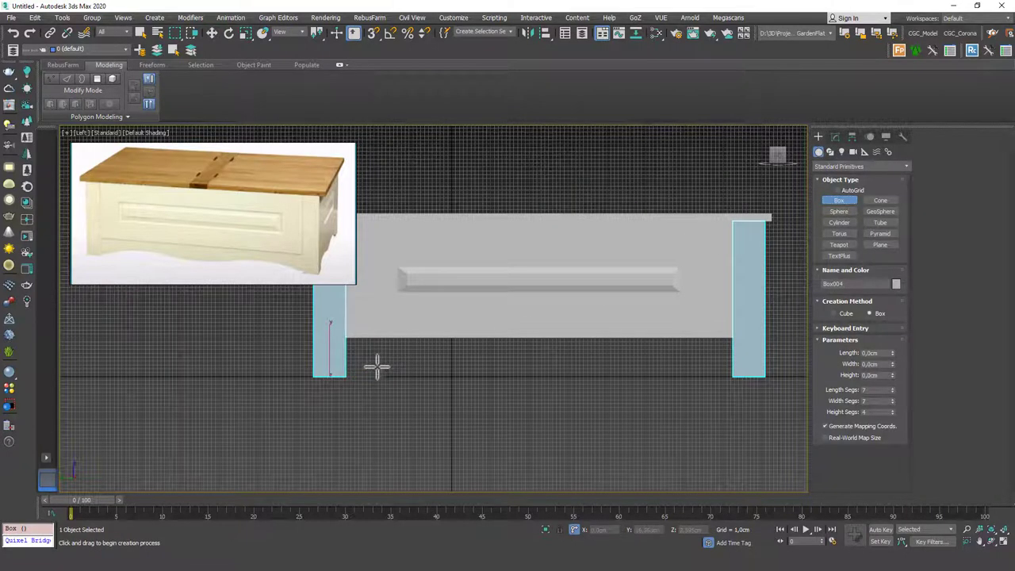
pyautogui.moveTo(376, 362)
pyautogui.mouseDown(button='middle')
pyautogui.moveTo(356, 374)
pyautogui.moveTo(383, 358)
pyautogui.mouseUp(button='middle')
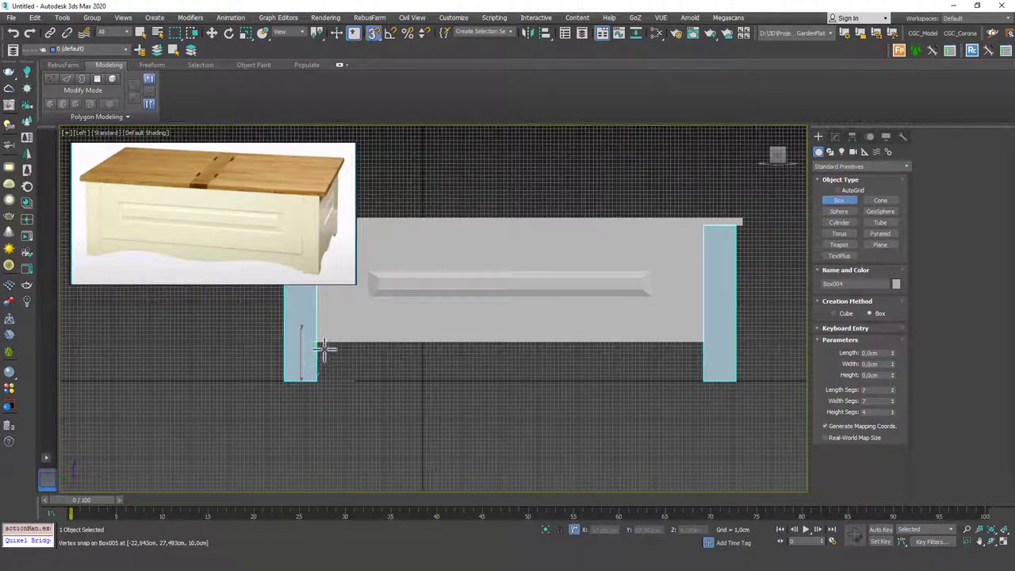
pyautogui.moveTo(321, 344); pyautogui.dragTo(698, 378)
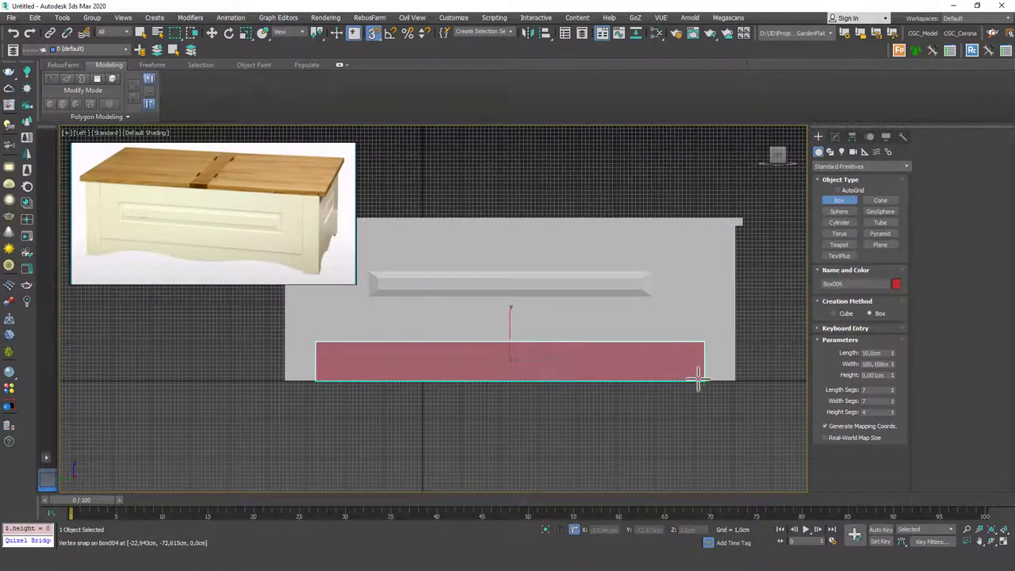
pyautogui.click(691, 344)
pyautogui.rightClick(711, 313)
pyautogui.keyDown('alt'); pyautogui.moveTo(709, 312); pyautogui.dragTo(761, 301, button='middle'); pyautogui.keyUp('alt')
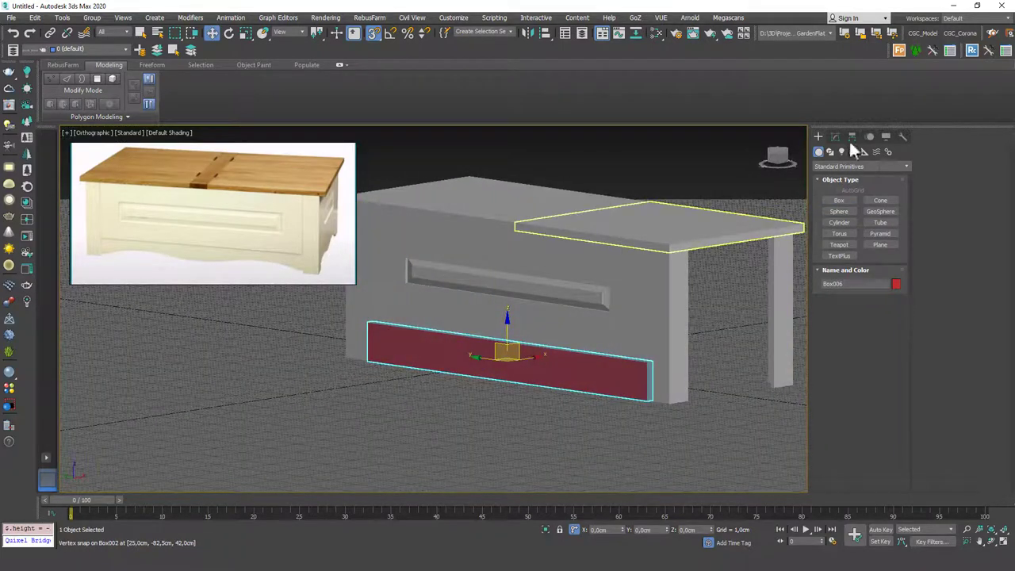
# Step: Add an Edit Poly modifier to the new box and start editing its edges
pyautogui.click(838, 137)
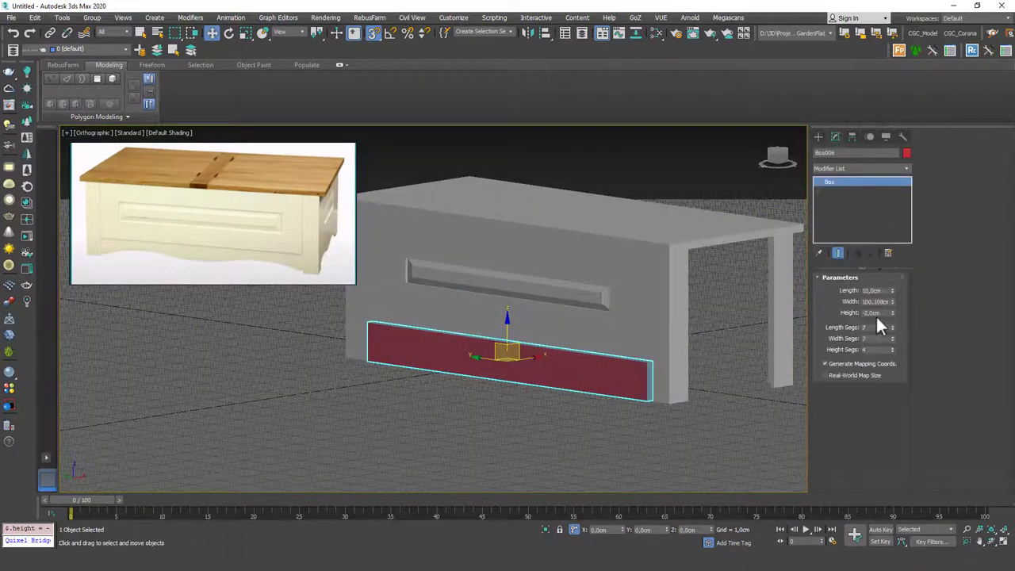
pyautogui.click(868, 168)
pyautogui.click(845, 206)
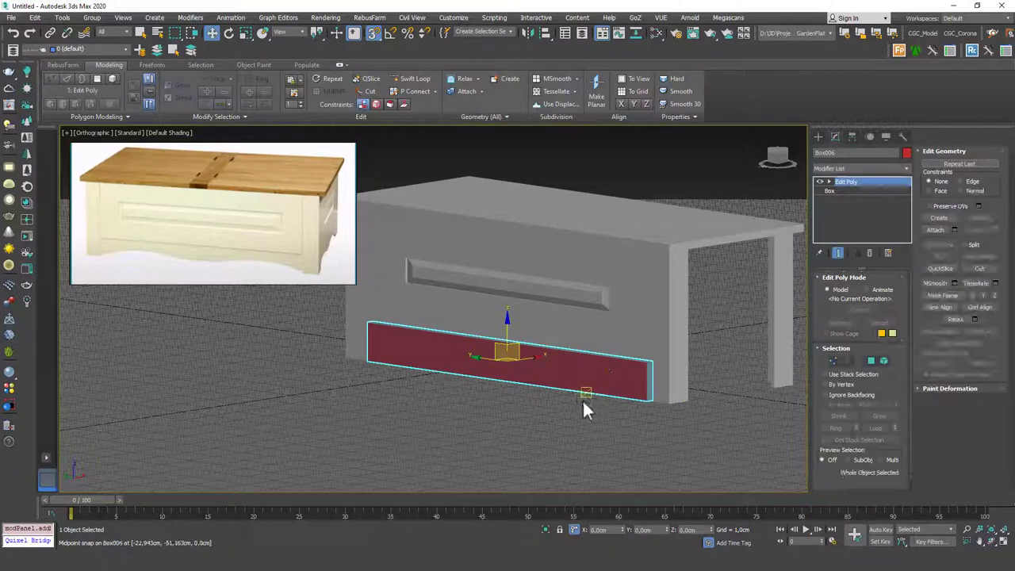
pyautogui.press('2')
pyautogui.scroll(3, 561, 376)
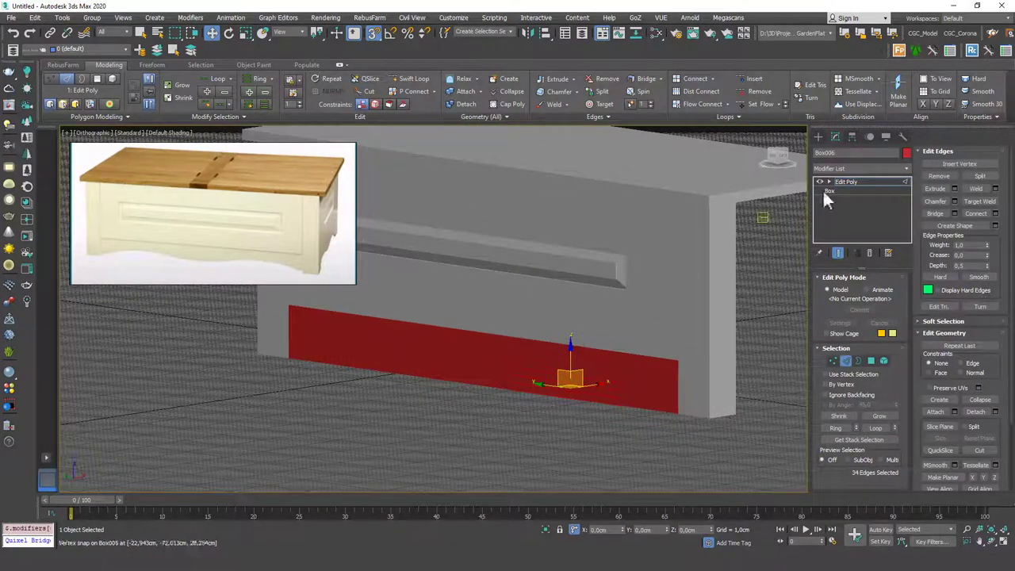
# Step: Show edged faces and set the box's length, width and height segments to 1, returning to Edit Poly edge editing
pyautogui.click(860, 191)
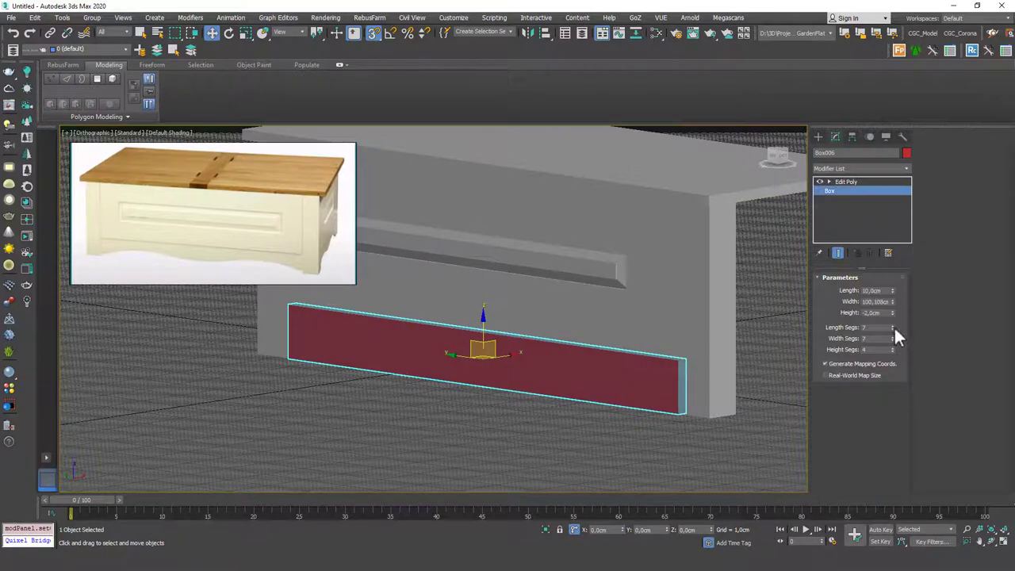
pyautogui.press('F4')
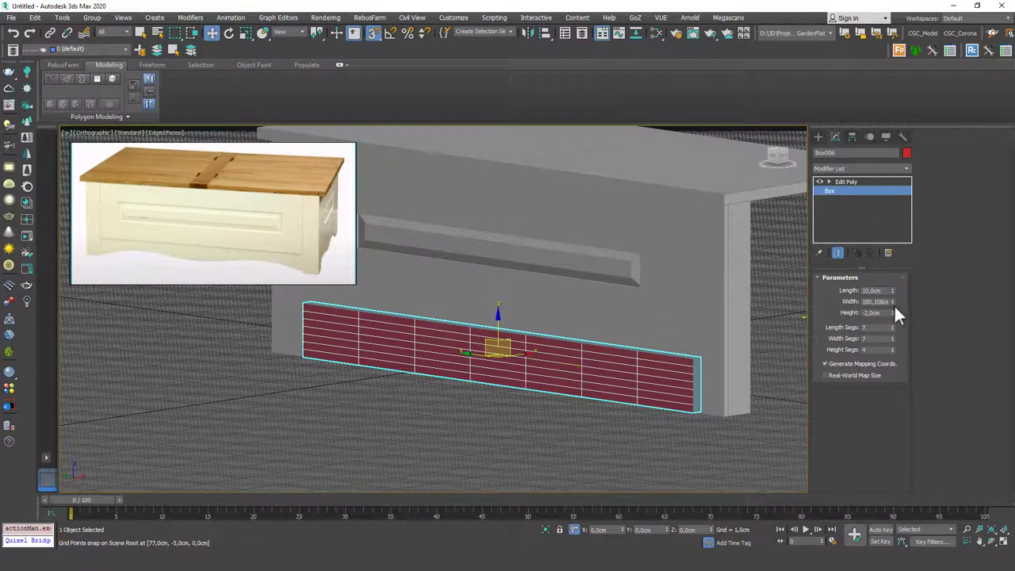
pyautogui.rightClick(892, 326)
pyautogui.rightClick(892, 338)
pyautogui.rightClick(892, 349)
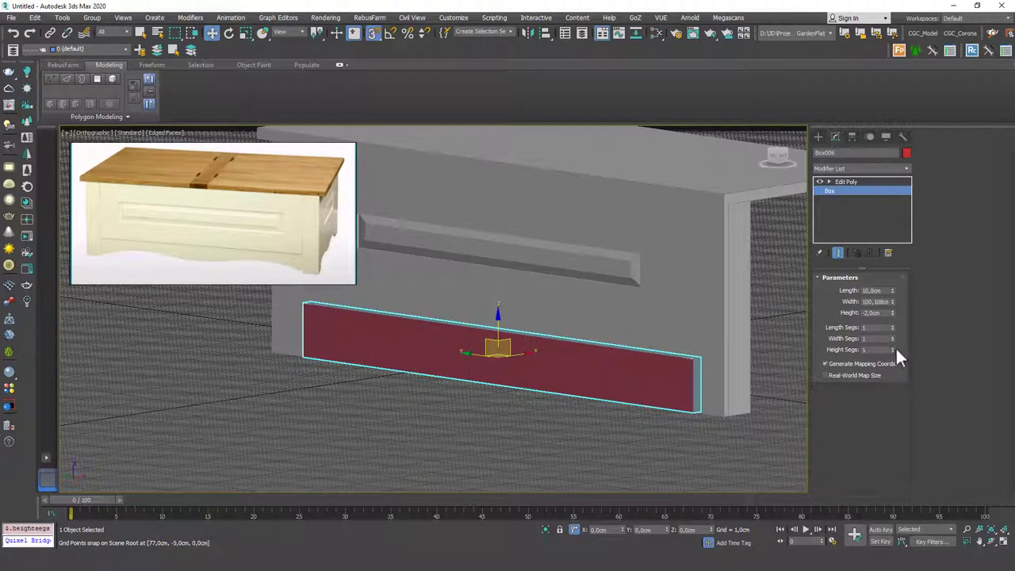
pyautogui.click(853, 181)
pyautogui.press('2')
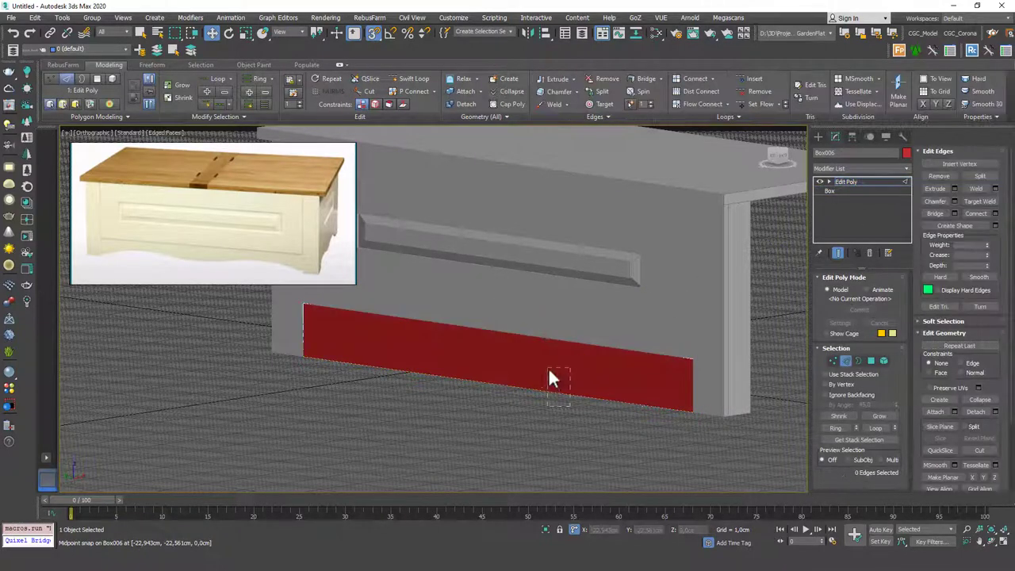
# Step: Raise the box's two long lower edges slightly above the bottom of the legs
pyautogui.moveTo(548, 369); pyautogui.dragTo(548, 370)
pyautogui.press('p')
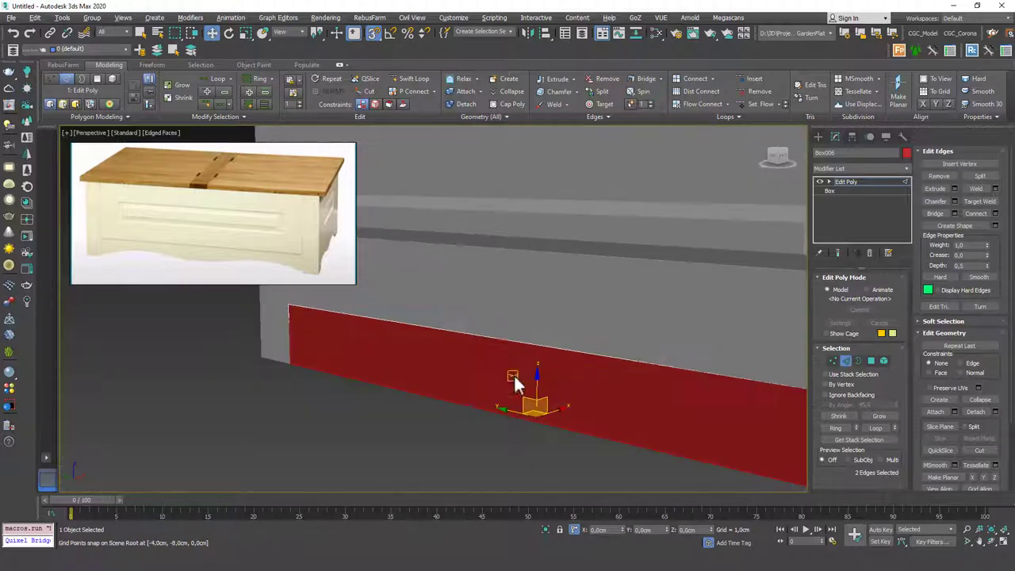
pyautogui.scroll(-4, 530, 385)
pyautogui.moveTo(521, 336); pyautogui.dragTo(569, 453, button='middle')
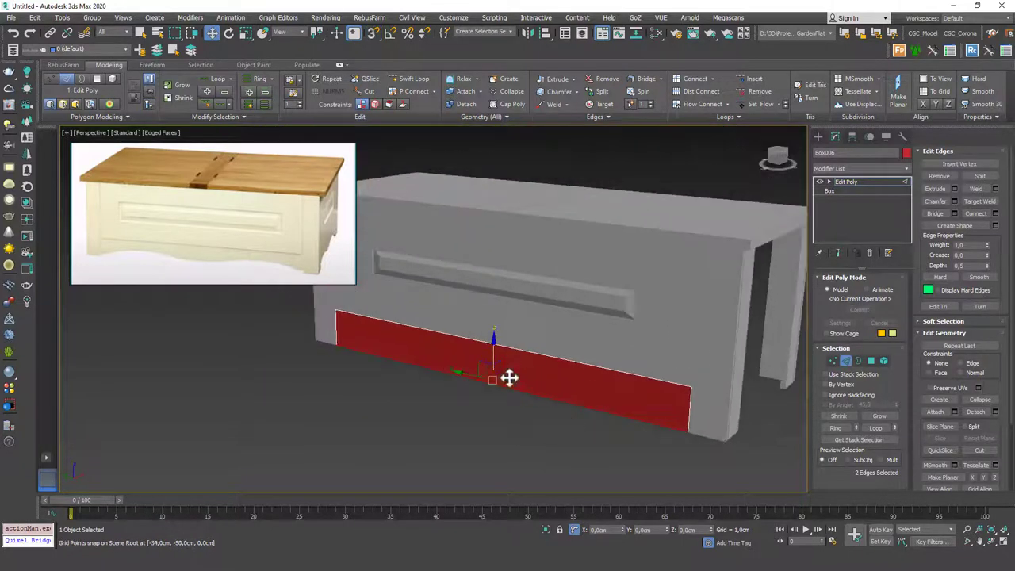
pyautogui.keyDown('alt'); pyautogui.moveTo(509, 378); pyautogui.dragTo(538, 379, button='middle'); pyautogui.keyUp('alt')
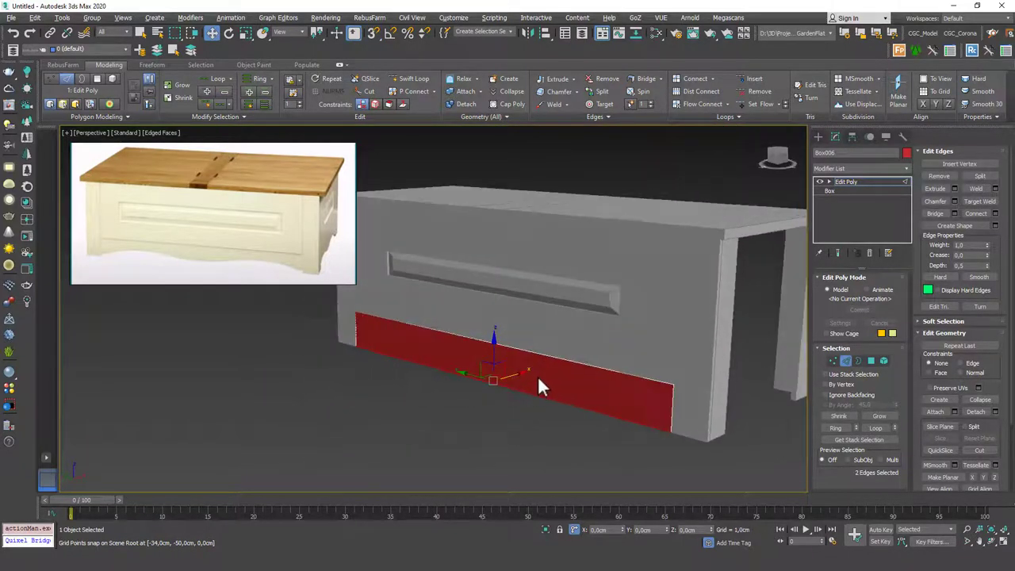
pyautogui.click(688, 530)
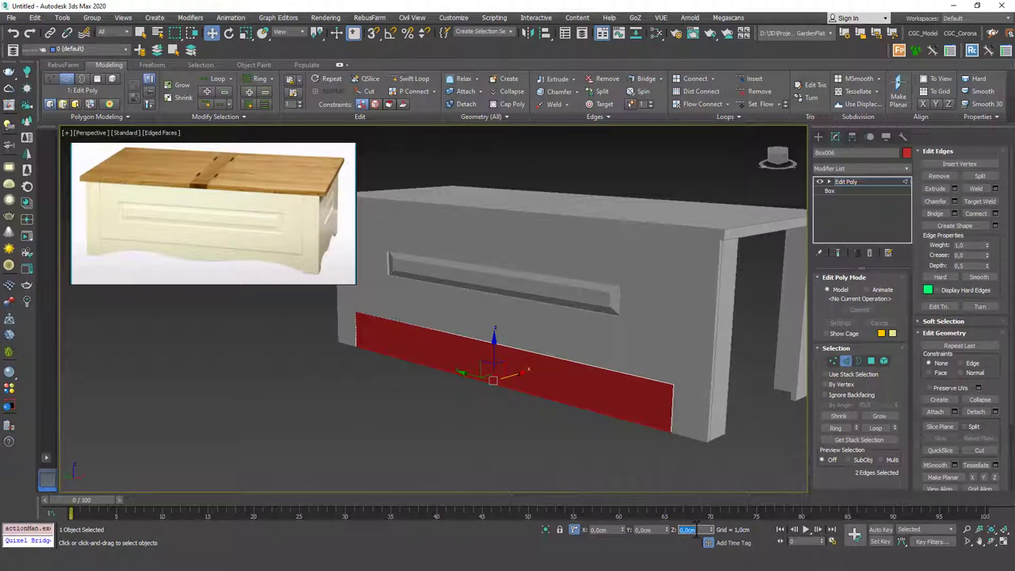
pyautogui.press('Return')
pyautogui.keyDown('alt'); pyautogui.moveTo(546, 356); pyautogui.dragTo(540, 329, button='middle'); pyautogui.keyUp('alt')
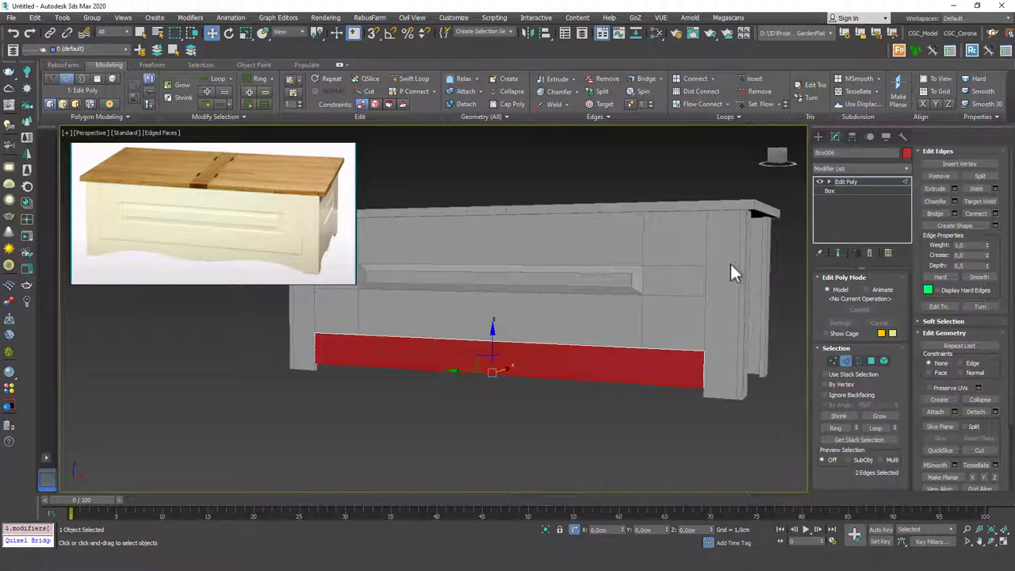
# Step: Connect the box's four long horizontal edges with 12 segments, pinch 27 and slide 0
pyautogui.moveTo(649, 265); pyautogui.dragTo(655, 282, button='middle')
pyautogui.keyDown('alt'); pyautogui.moveTo(580, 312); pyautogui.dragTo(560, 314, button='middle'); pyautogui.keyUp('alt')
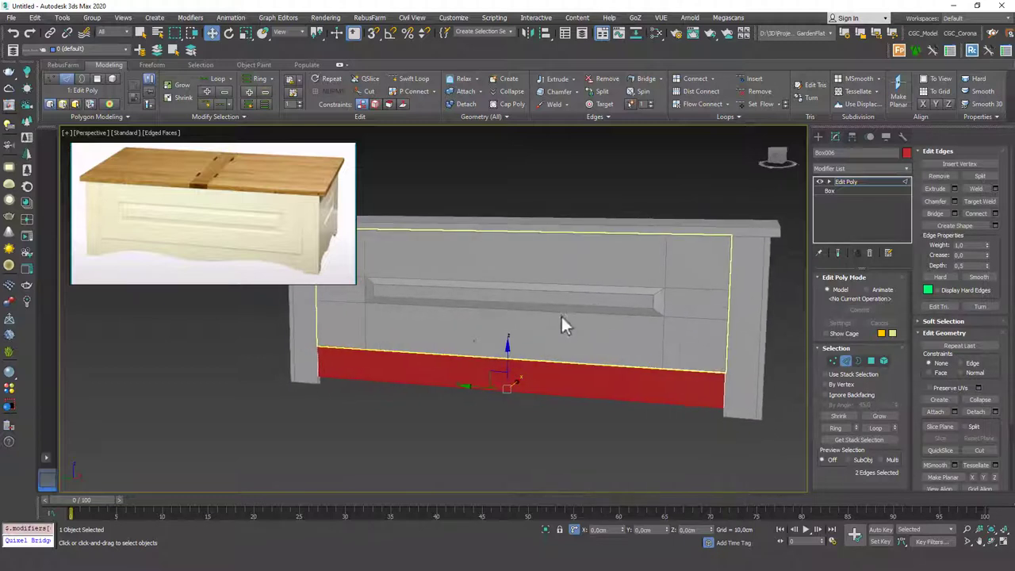
pyautogui.click(561, 395)
pyautogui.hotkey('alt', 'r')
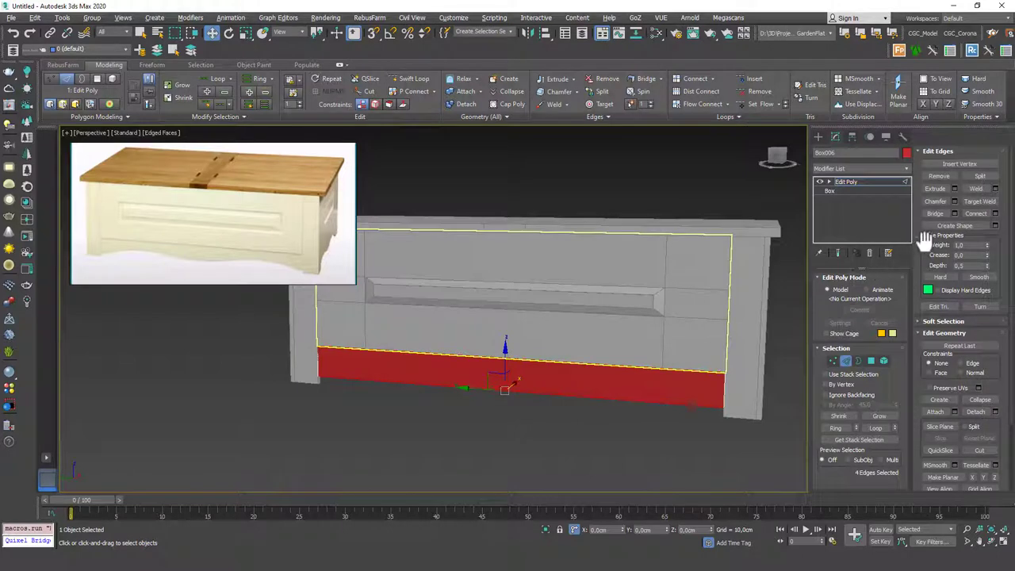
pyautogui.click(995, 214)
pyautogui.moveTo(670, 202)
pyautogui.mouseDown()
pyautogui.moveTo(669, 162)
pyautogui.moveTo(683, 207)
pyautogui.mouseUp()
pyautogui.moveTo(680, 372); pyautogui.dragTo(666, 356, button='middle')
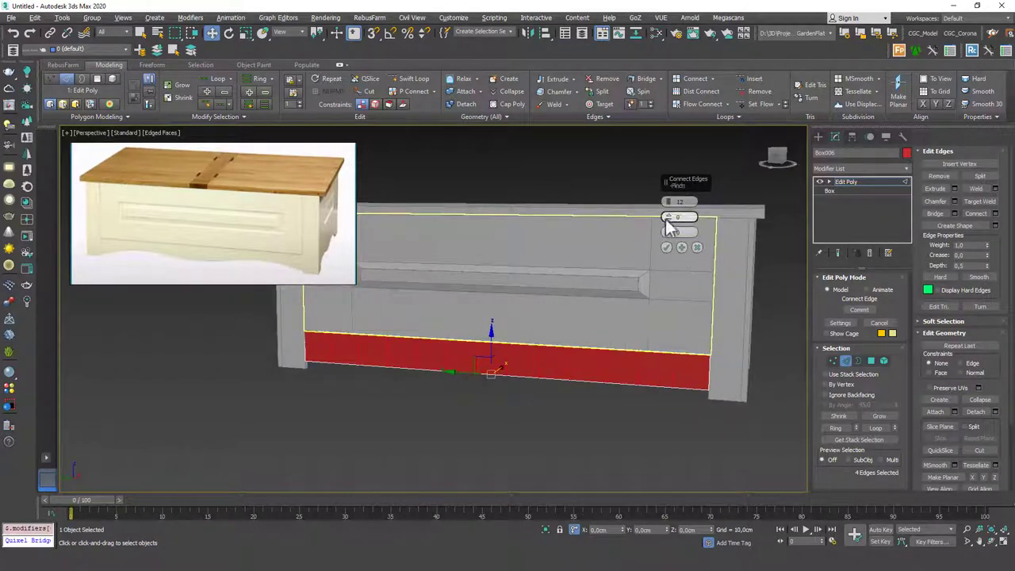
pyautogui.moveTo(668, 186); pyautogui.dragTo(669, 115)
pyautogui.moveTo(670, 212); pyautogui.dragTo(676, 171)
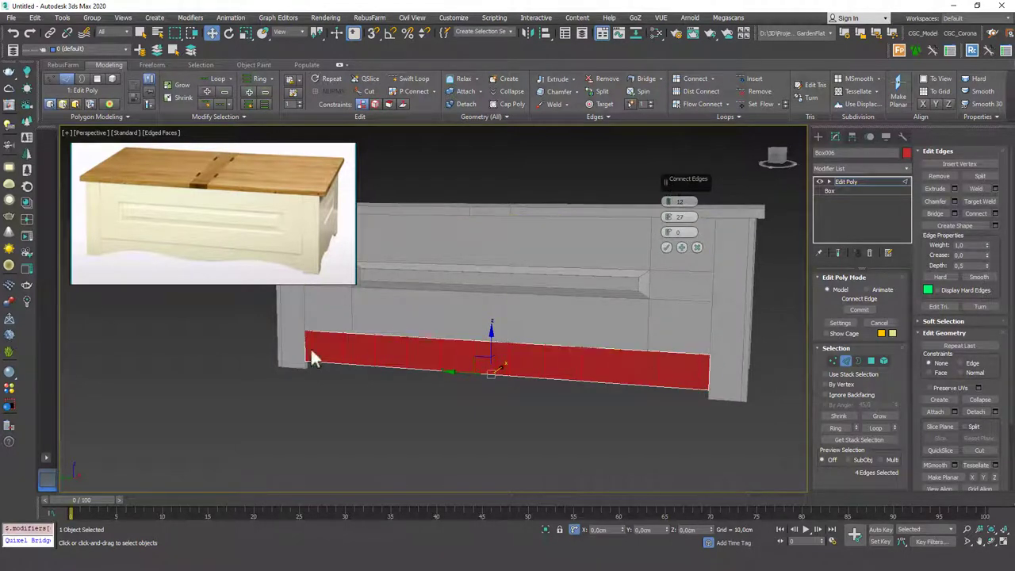
pyautogui.click(666, 247)
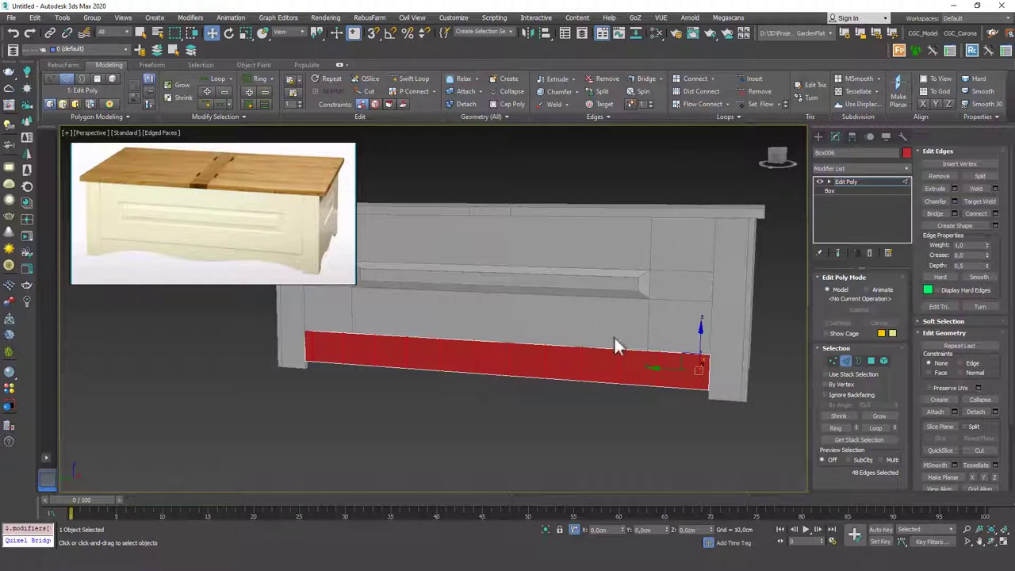
# Step: Raise three neighbouring columns of lower vertices on each half of the box to start two arches
pyautogui.press('1')
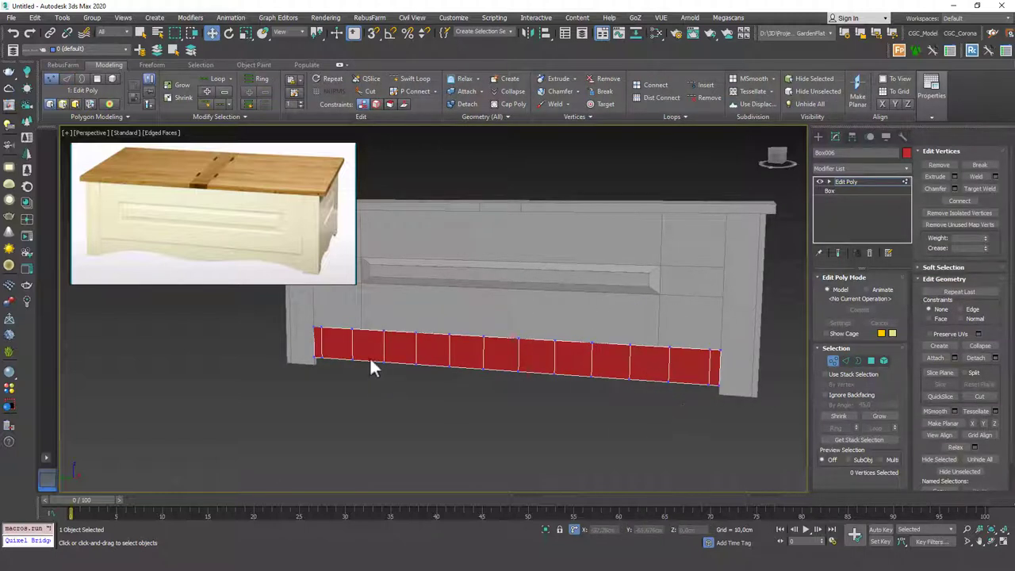
pyautogui.keyDown('alt'); pyautogui.moveTo(356, 353); pyautogui.dragTo(358, 356, button='middle'); pyautogui.keyUp('alt')
pyautogui.moveTo(337, 351); pyautogui.dragTo(439, 392)
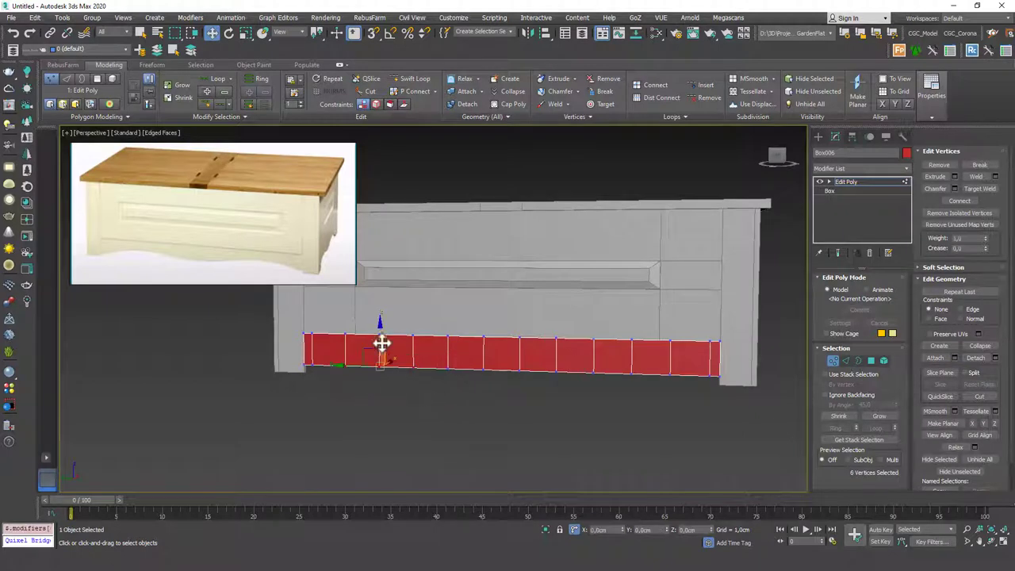
pyautogui.keyDown('alt'); pyautogui.moveTo(381, 344); pyautogui.dragTo(508, 374, button='middle'); pyautogui.keyUp('alt')
pyautogui.keyDown('ctrl'); pyautogui.moveTo(587, 361); pyautogui.dragTo(675, 392); pyautogui.keyUp('ctrl')
pyautogui.moveTo(503, 335); pyautogui.dragTo(502, 322)
# Step: Raise the middle lower vertices of both arches slightly higher to round their peaks
pyautogui.click(379, 359)
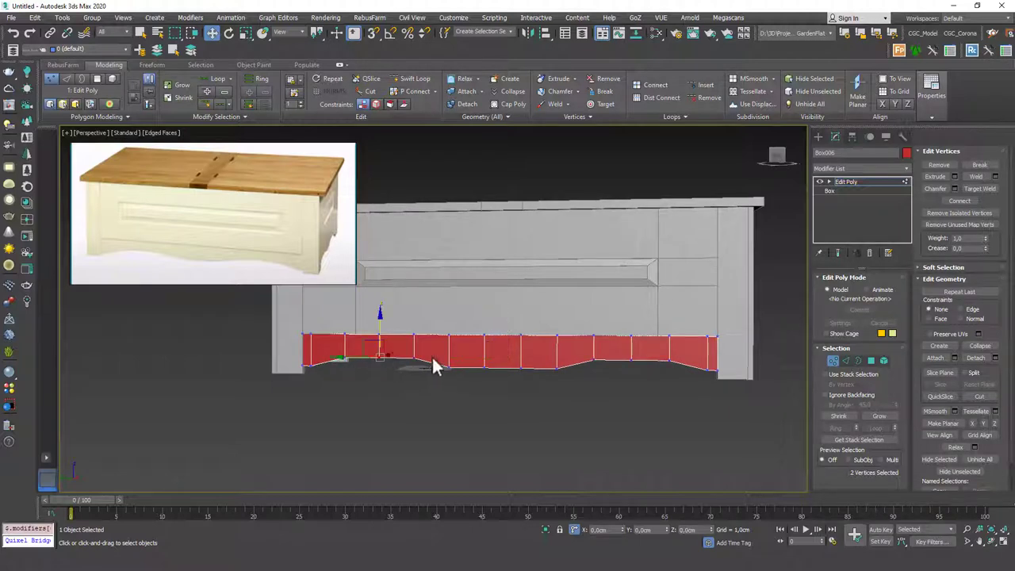
pyautogui.keyDown('ctrl'); pyautogui.click(631, 357); pyautogui.keyUp('ctrl')
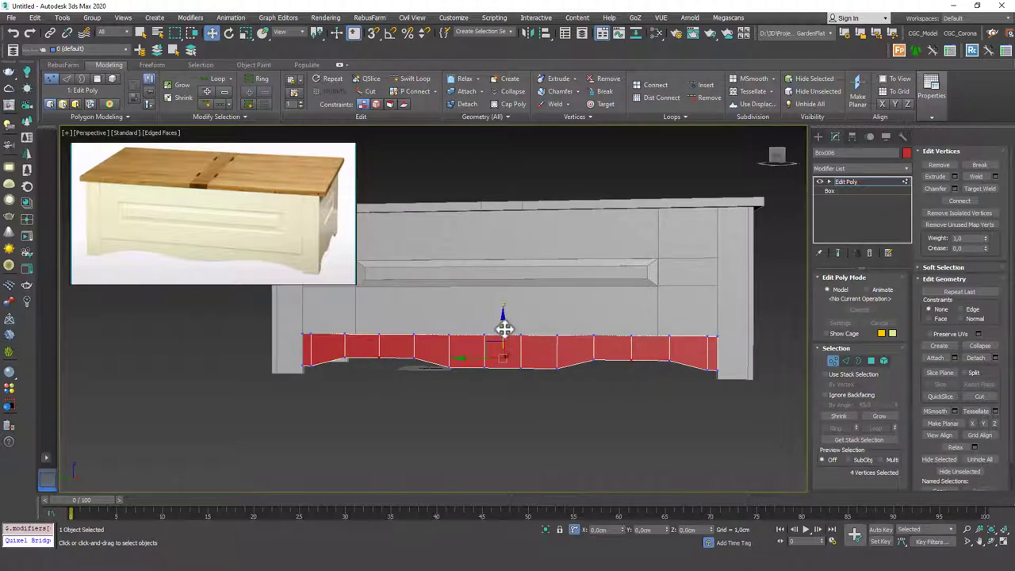
pyautogui.moveTo(503, 324); pyautogui.dragTo(503, 325)
pyautogui.click(446, 388)
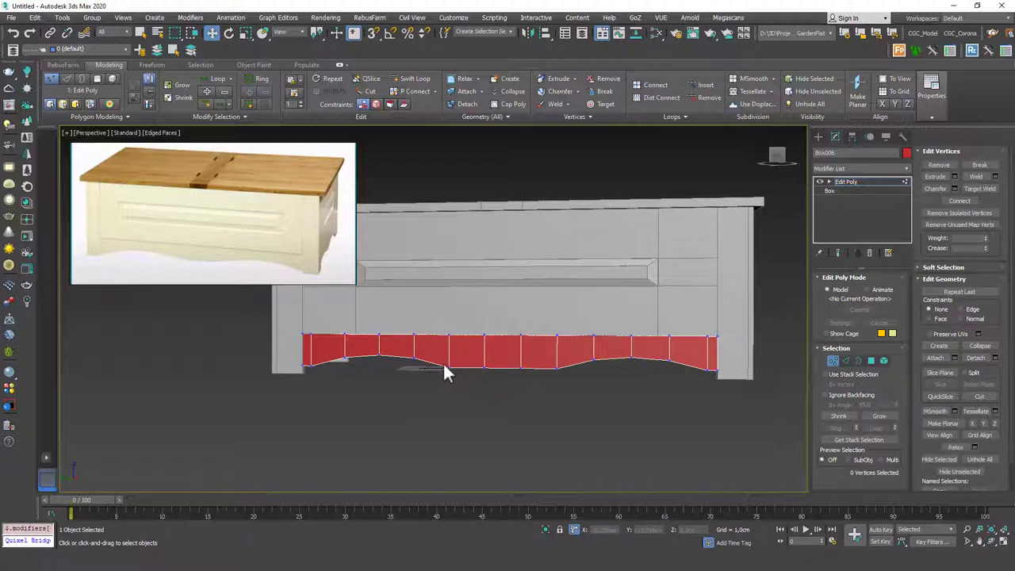
# Step: Raise the lower vertices between the two arches slightly, then adjust the innermost ones to form a smooth downward curve
pyautogui.moveTo(442, 367); pyautogui.dragTo(577, 401)
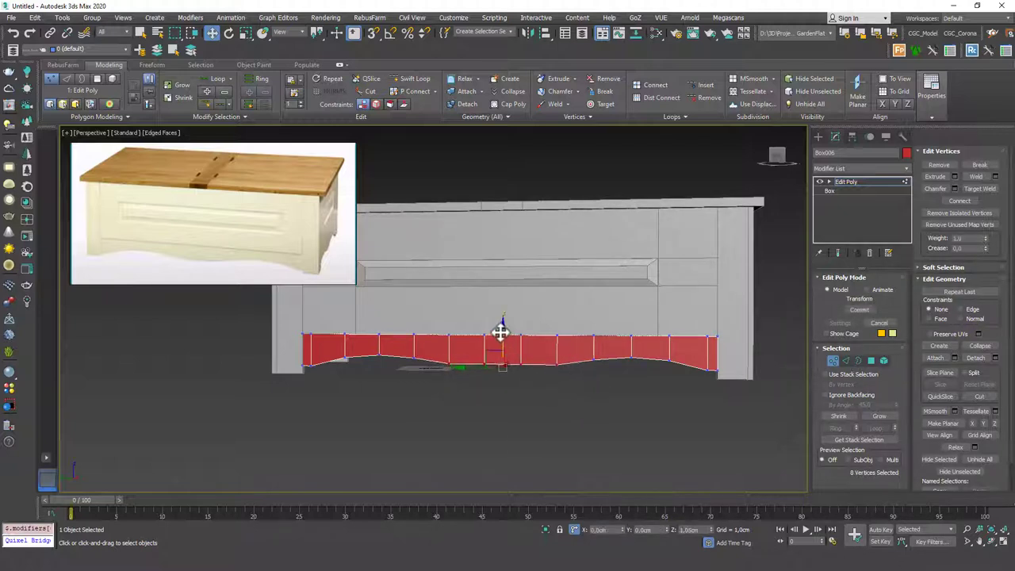
pyautogui.moveTo(500, 332); pyautogui.dragTo(500, 331)
pyautogui.click(479, 365)
pyautogui.moveTo(478, 367); pyautogui.dragTo(538, 385)
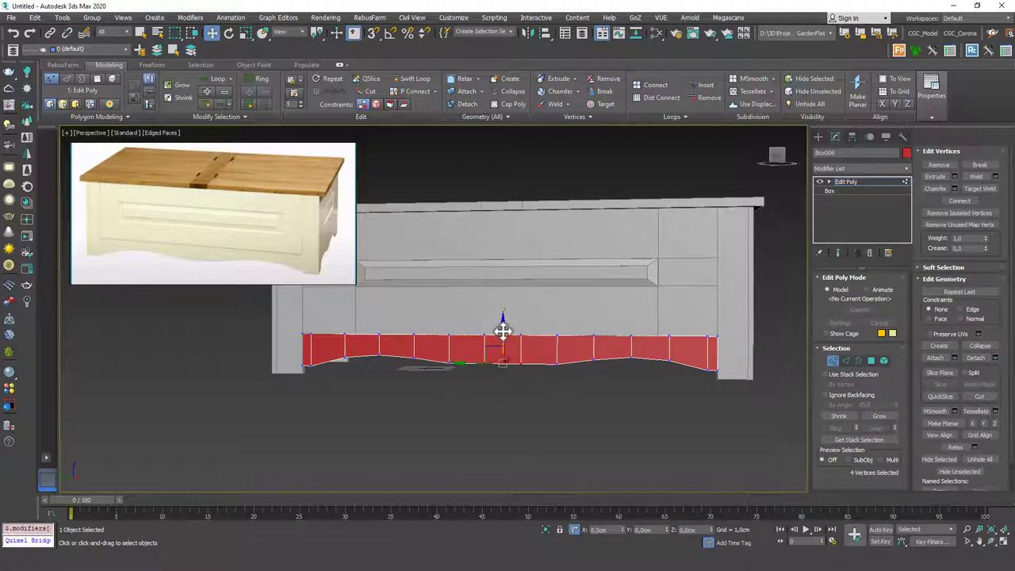
pyautogui.moveTo(502, 330); pyautogui.dragTo(502, 333)
# Step: Leave vertex editing, deselect the box and turn off edged faces to compare the curved apron with the reference chest
pyautogui.click(566, 404)
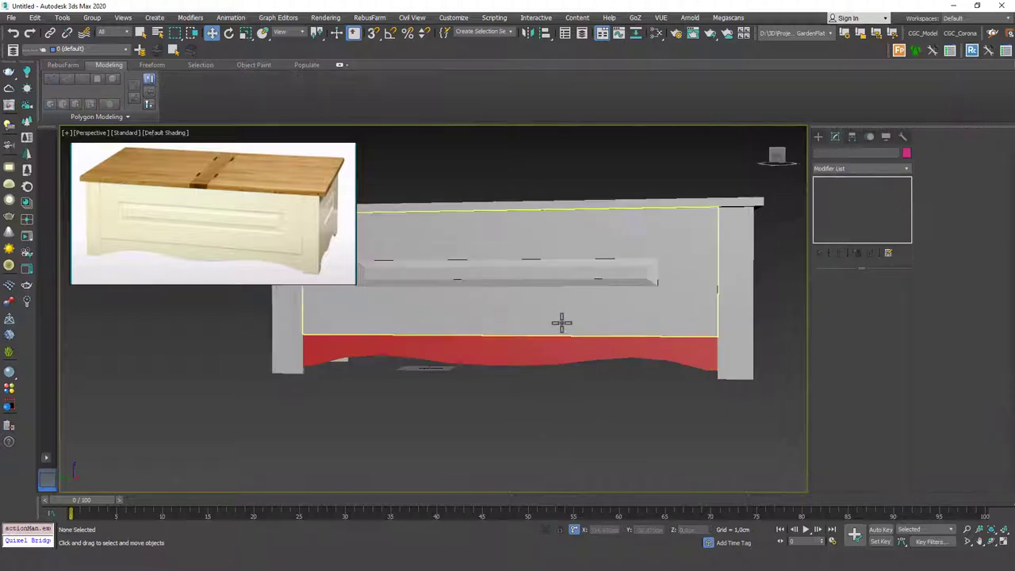
pyautogui.scroll(-2, 580, 341)
pyautogui.moveTo(579, 341)
pyautogui.keyDown('alt'); pyautogui.mouseDown(button='middle')
pyautogui.moveTo(566, 356)
pyautogui.moveTo(579, 353)
pyautogui.mouseUp(button='middle'); pyautogui.keyUp('alt')
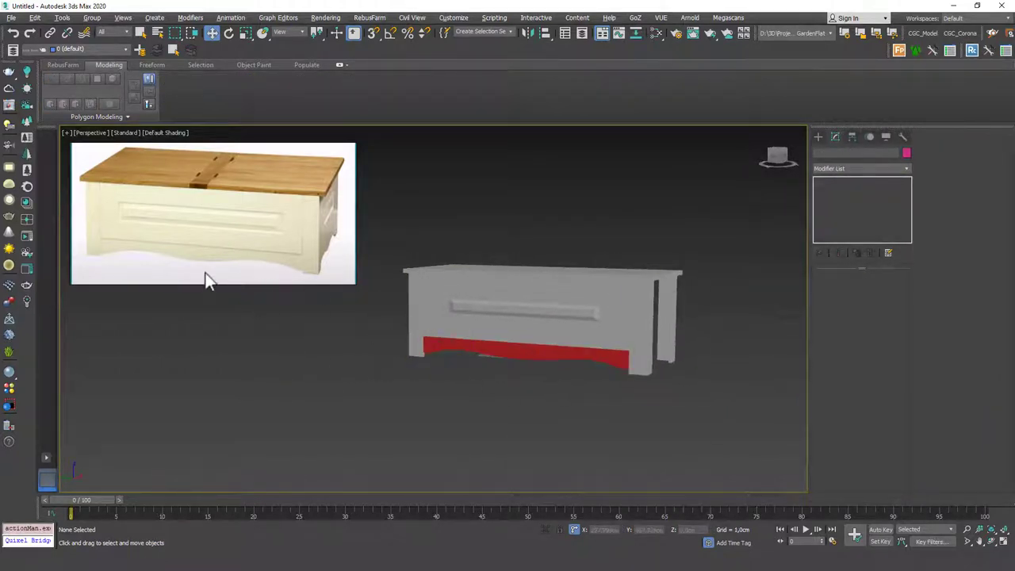
# Step: Recolour the wavy apron with the light grey custom colour so it matches the rest of the chest
pyautogui.scroll(8, 589, 373)
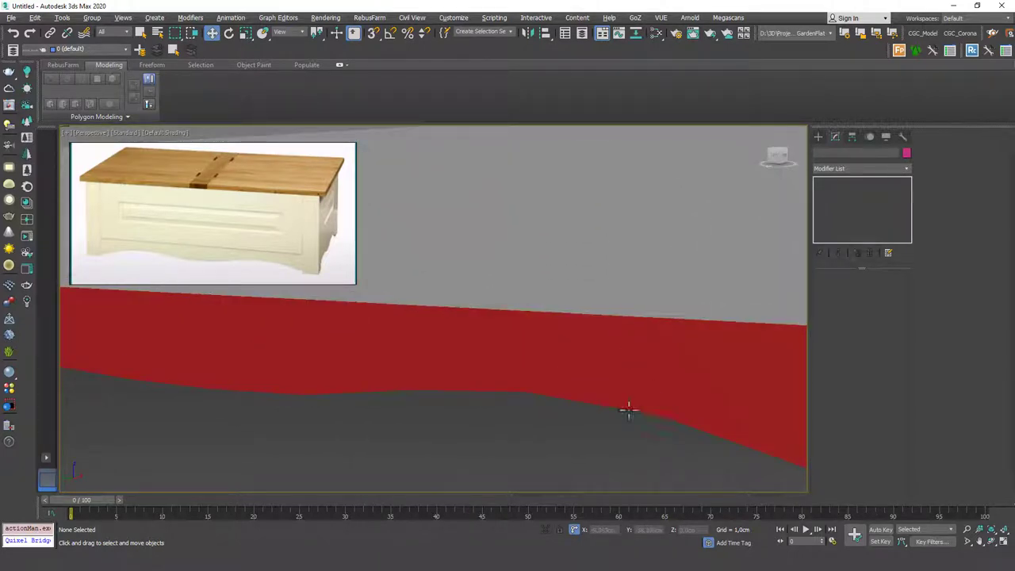
pyautogui.scroll(-5, 588, 350)
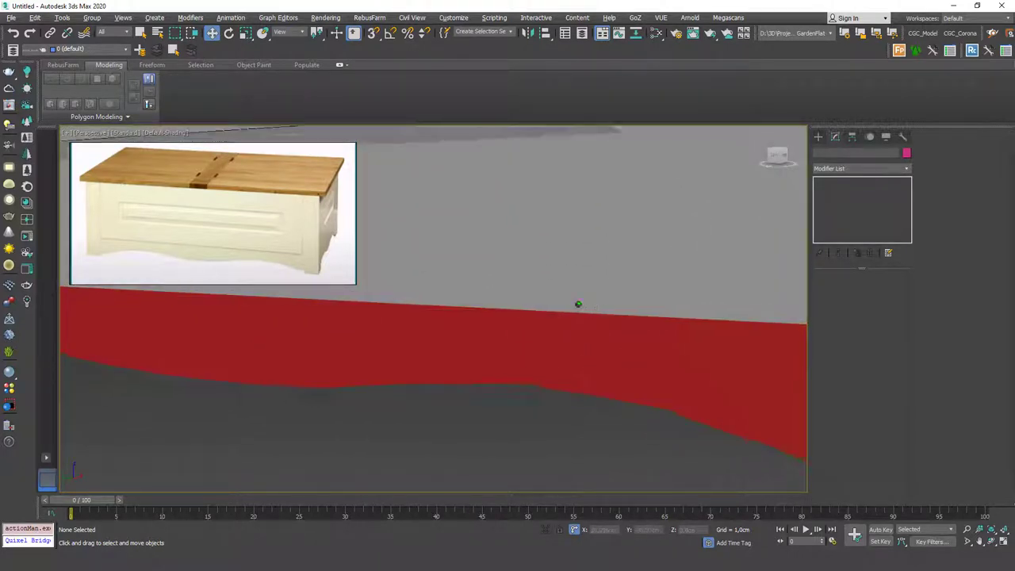
pyautogui.click(598, 341)
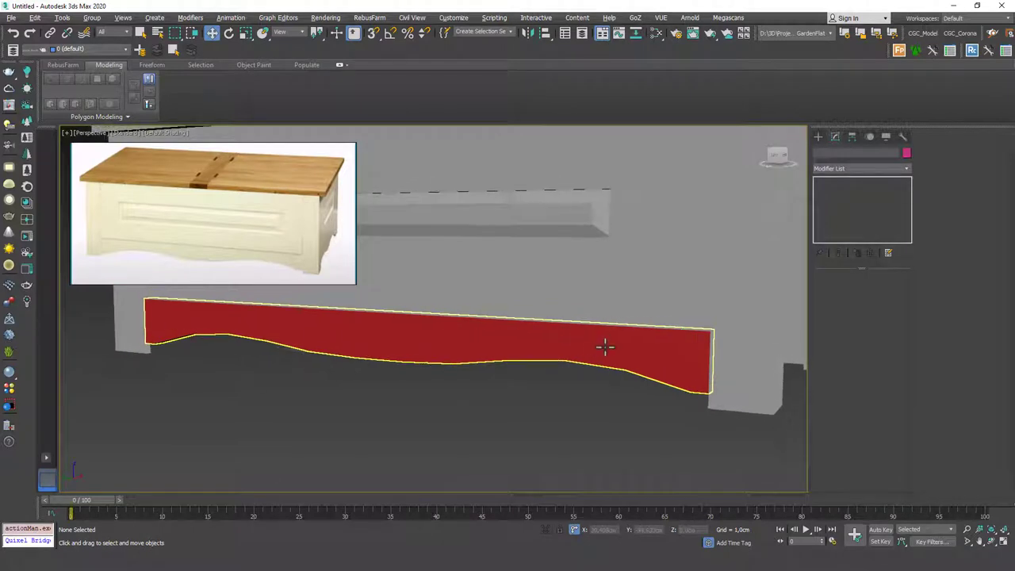
pyautogui.click(906, 153)
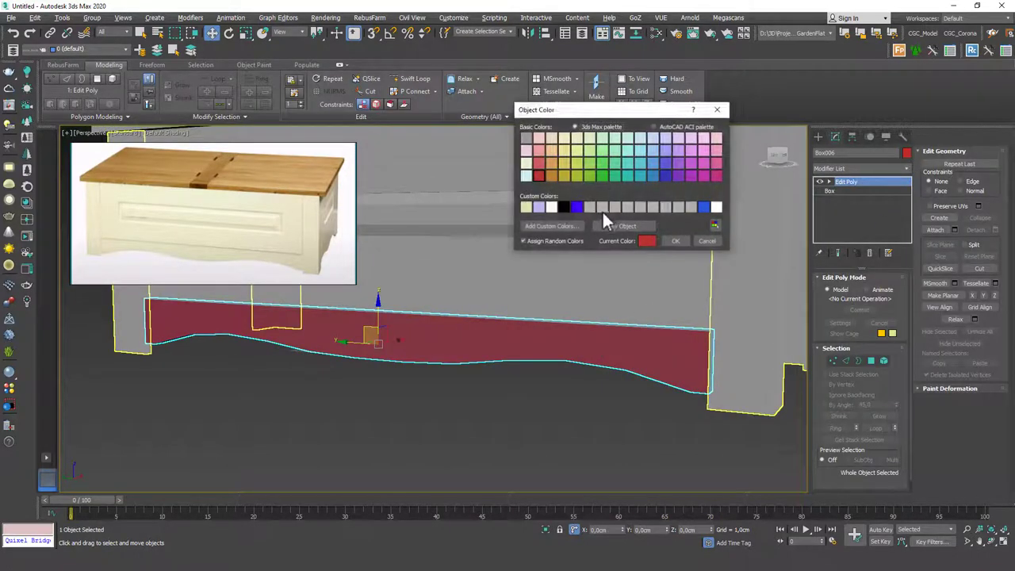
pyautogui.click(602, 208)
pyautogui.click(672, 243)
pyautogui.scroll(-5, 523, 317)
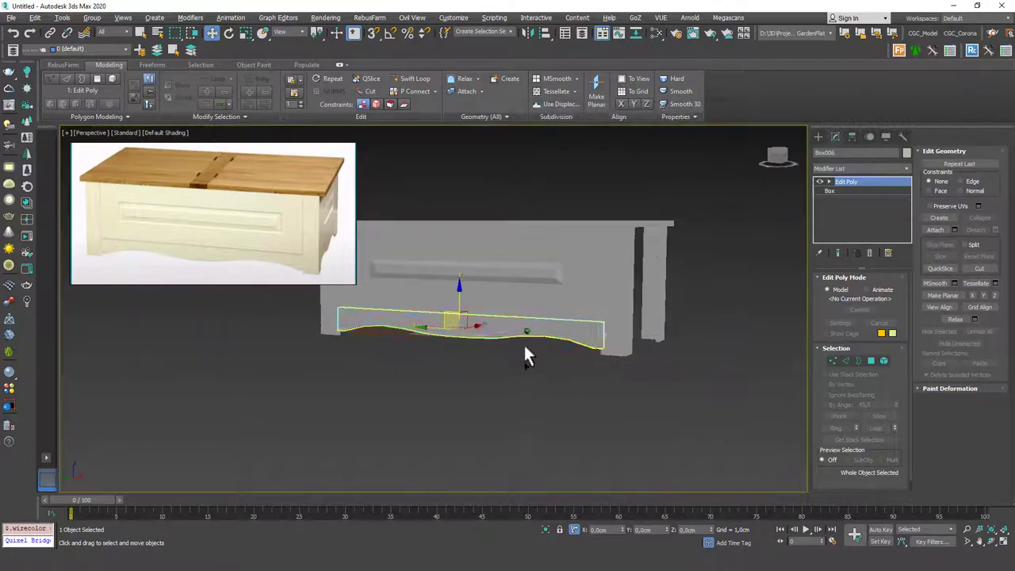
pyautogui.moveTo(523, 343); pyautogui.dragTo(513, 358, button='middle')
pyautogui.click(507, 377)
pyautogui.keyDown('alt'); pyautogui.moveTo(576, 389); pyautogui.dragTo(543, 372, button='middle'); pyautogui.keyUp('alt')
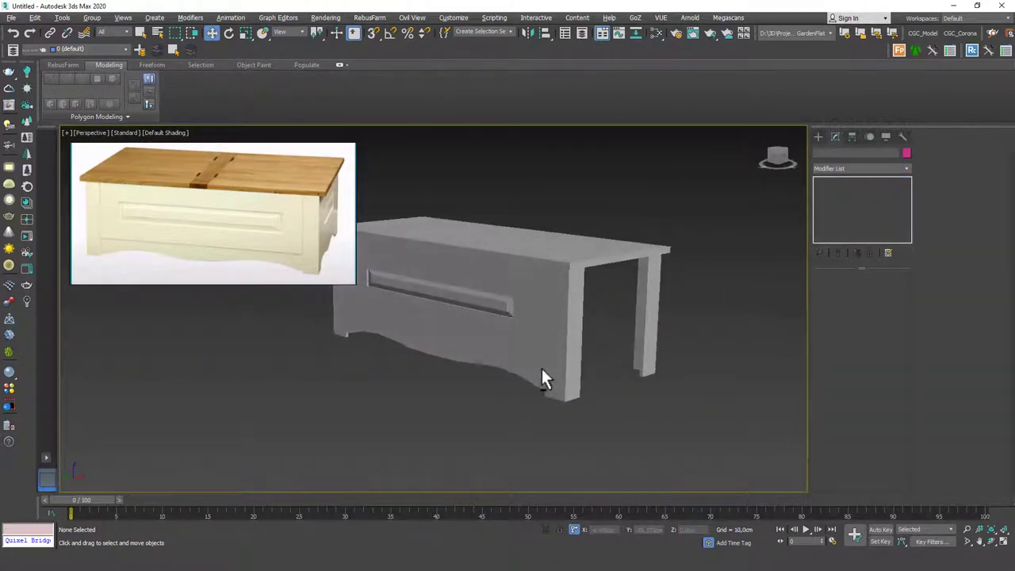
# Step: Copy the Chamfer modifier from the front panel and paste it as an instance onto the apron
pyautogui.click(523, 333)
pyautogui.rightClick(843, 179)
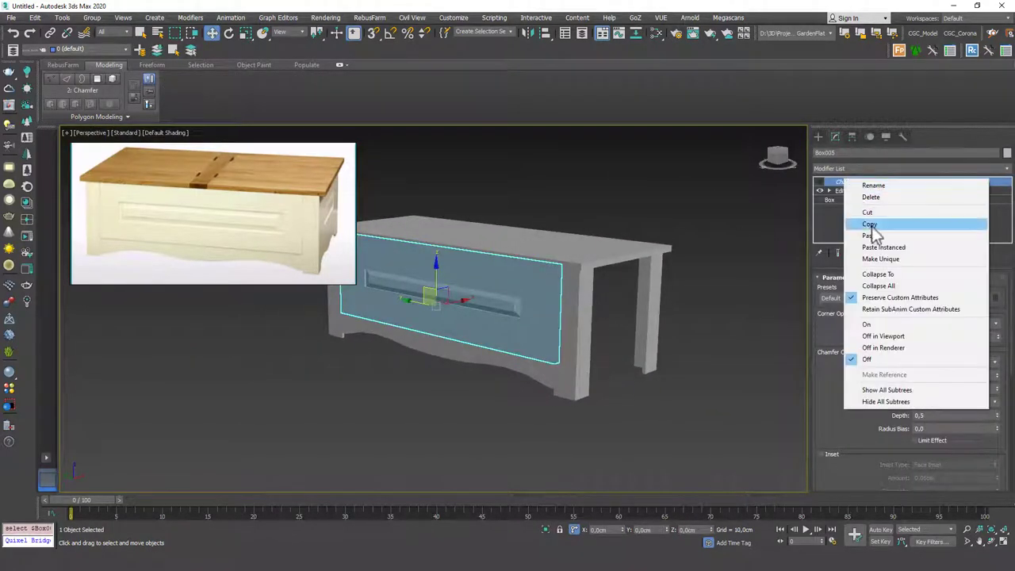
pyautogui.click(871, 226)
pyautogui.click(515, 360)
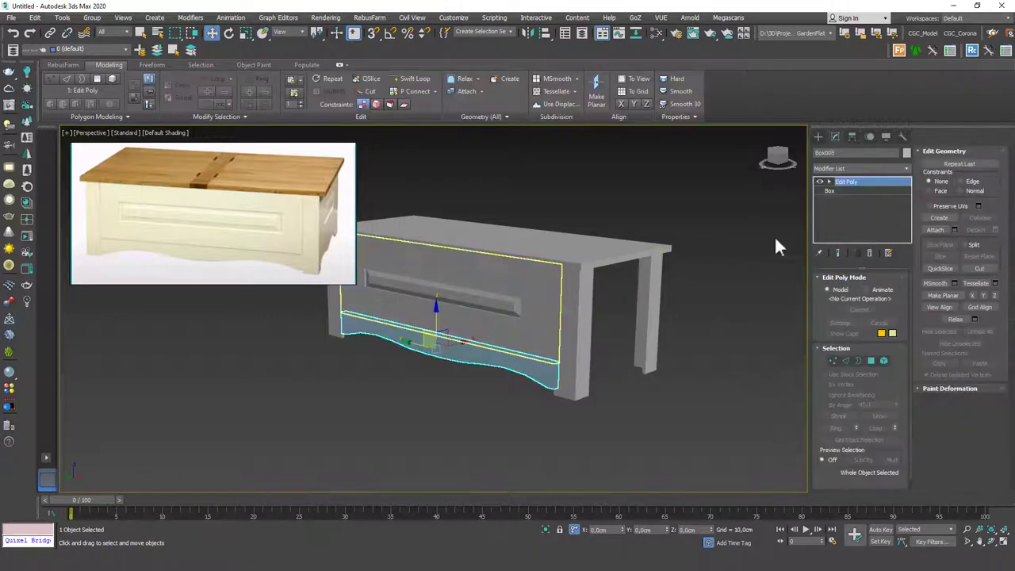
pyautogui.rightClick(846, 182)
pyautogui.click(885, 248)
pyautogui.click(607, 385)
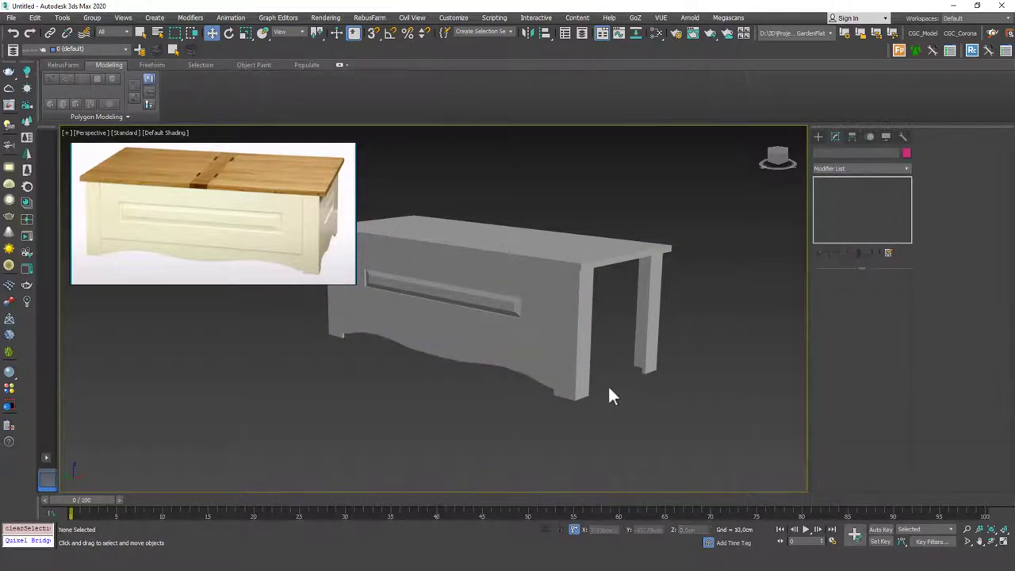
pyautogui.click(533, 367)
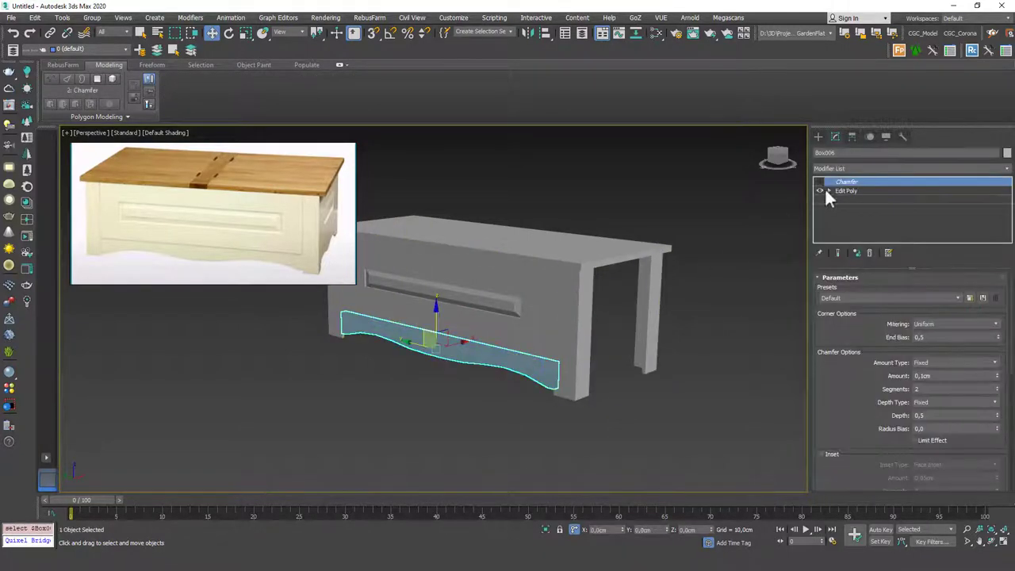
pyautogui.click(698, 313)
pyautogui.moveTo(497, 381)
pyautogui.mouseDown(button='middle')
pyautogui.moveTo(651, 381)
pyautogui.moveTo(661, 354)
pyautogui.moveTo(639, 369)
pyautogui.moveTo(581, 362)
pyautogui.moveTo(574, 347)
pyautogui.moveTo(686, 362)
pyautogui.moveTo(569, 336)
pyautogui.moveTo(553, 393)
pyautogui.mouseUp(button='middle')
# Step: Clone the front panel and apron together in the Top view, placing the duplicates centred on the chest's open end
pyautogui.click(539, 322)
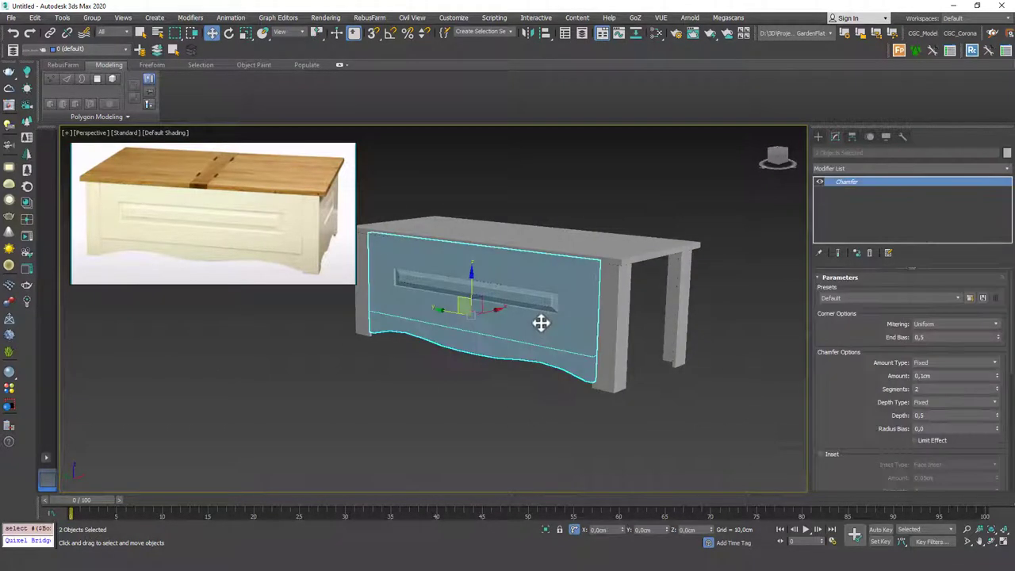
pyautogui.press('t')
pyautogui.scroll(-3, 540, 322)
pyautogui.press('F3')
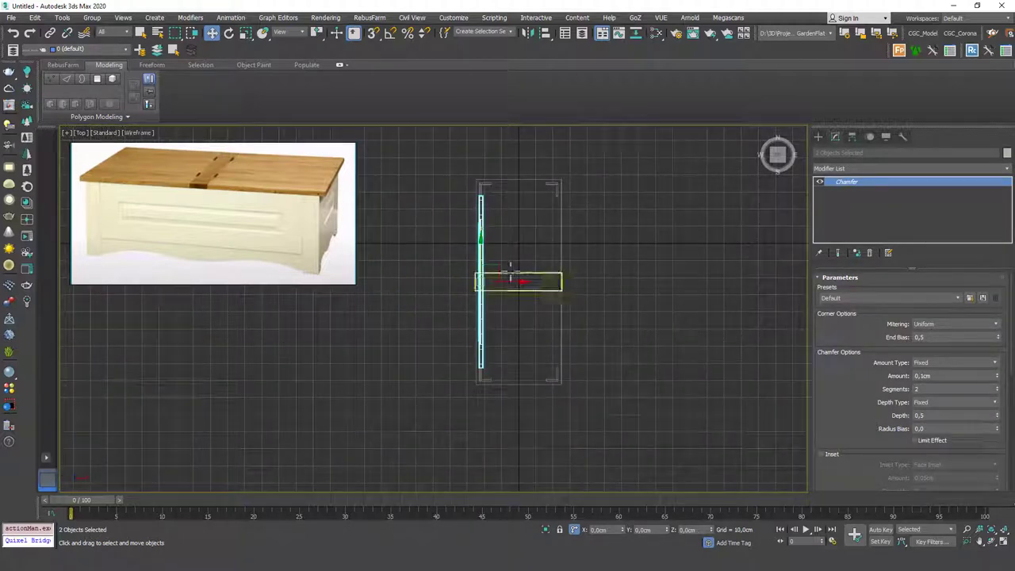
pyautogui.moveTo(503, 278)
pyautogui.mouseDown()
pyautogui.moveTo(544, 370)
pyautogui.moveTo(538, 382)
pyautogui.mouseUp()
pyautogui.click(513, 324)
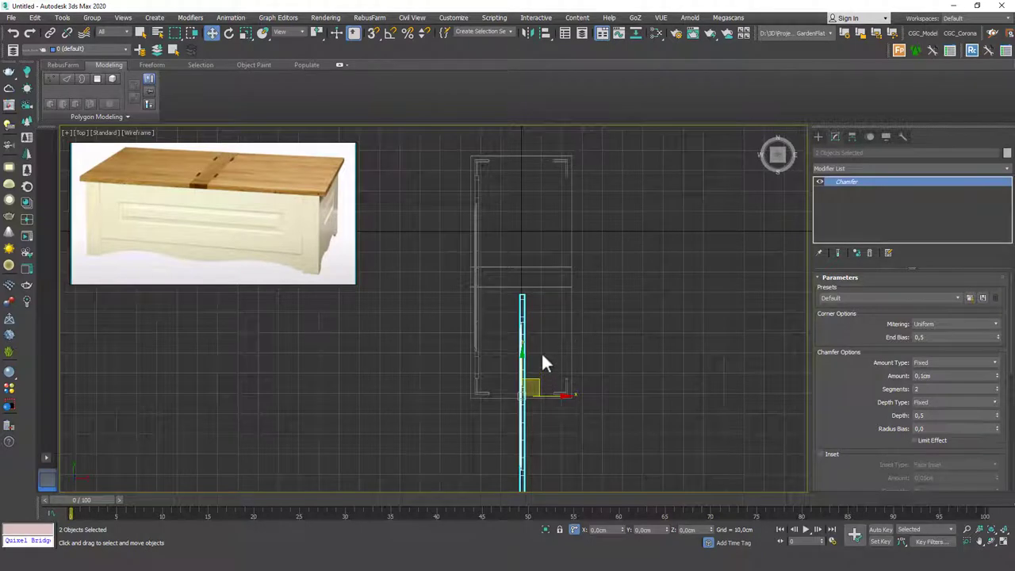
pyautogui.moveTo(526, 396)
pyautogui.mouseDown()
pyautogui.moveTo(480, 283)
pyautogui.moveTo(546, 381)
pyautogui.moveTo(536, 375)
pyautogui.mouseUp()
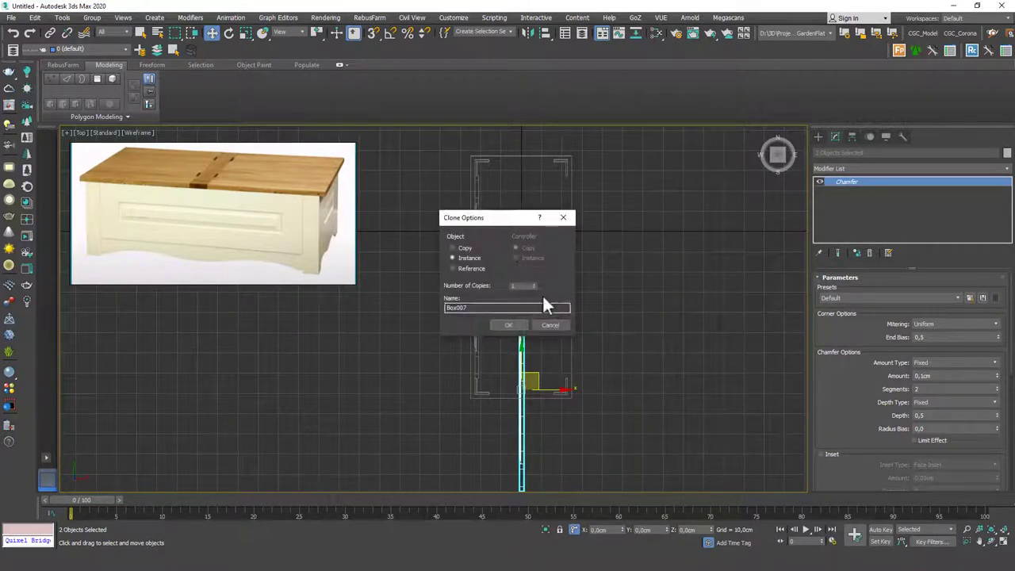
pyautogui.click(511, 325)
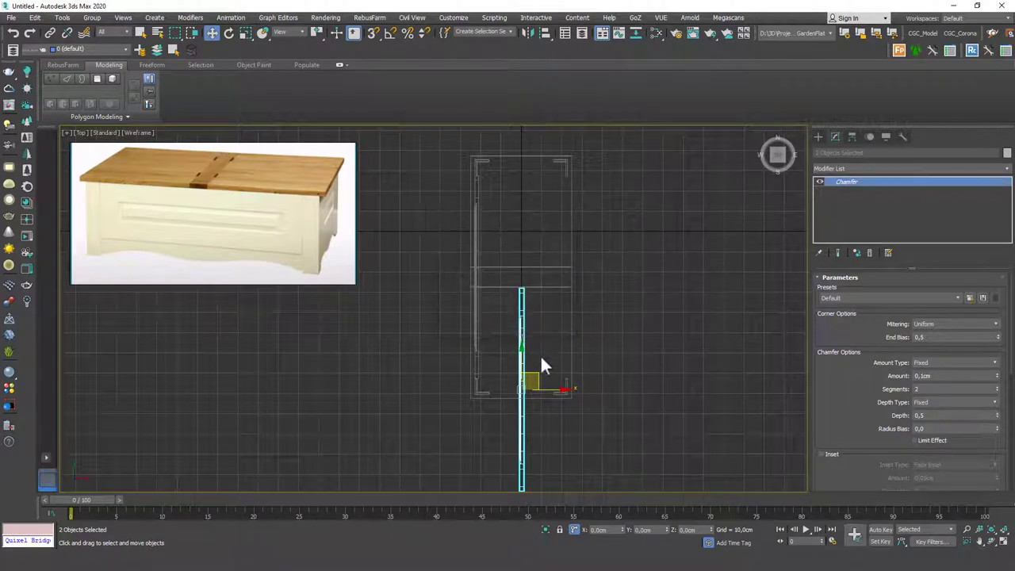
# Step: Rotate the cloned panel and apron 90 degrees and move them into line with the two legs at the chest's end
pyautogui.press('e')
pyautogui.moveTo(548, 356)
pyautogui.mouseDown()
pyautogui.moveTo(495, 309)
pyautogui.moveTo(524, 304)
pyautogui.moveTo(525, 321)
pyautogui.mouseUp()
pyautogui.scroll(4, 544, 356)
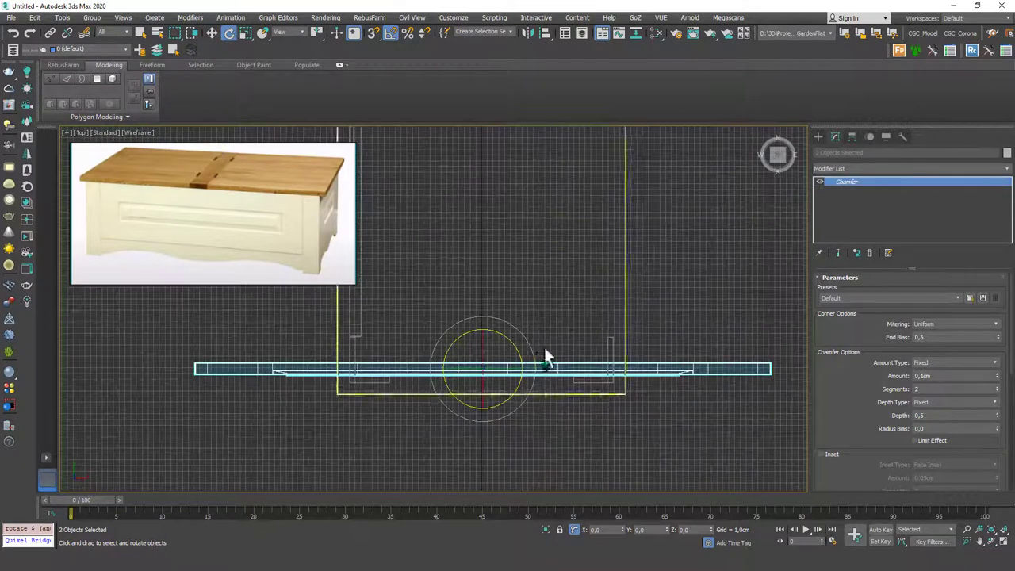
pyautogui.press('w')
pyautogui.scroll(3, 492, 353)
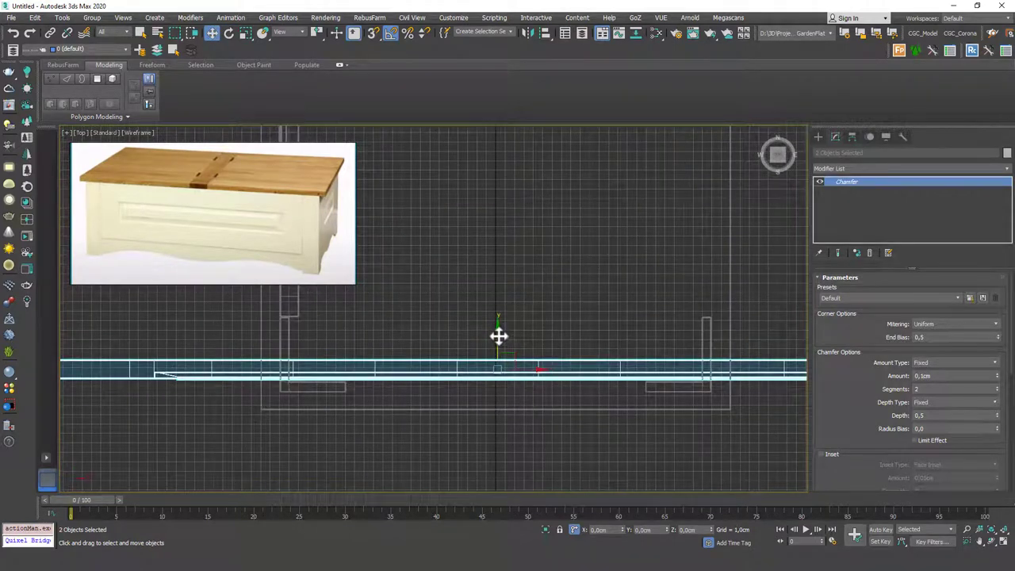
pyautogui.moveTo(498, 336); pyautogui.dragTo(497, 354)
pyautogui.hotkey('ctrl', 'z')
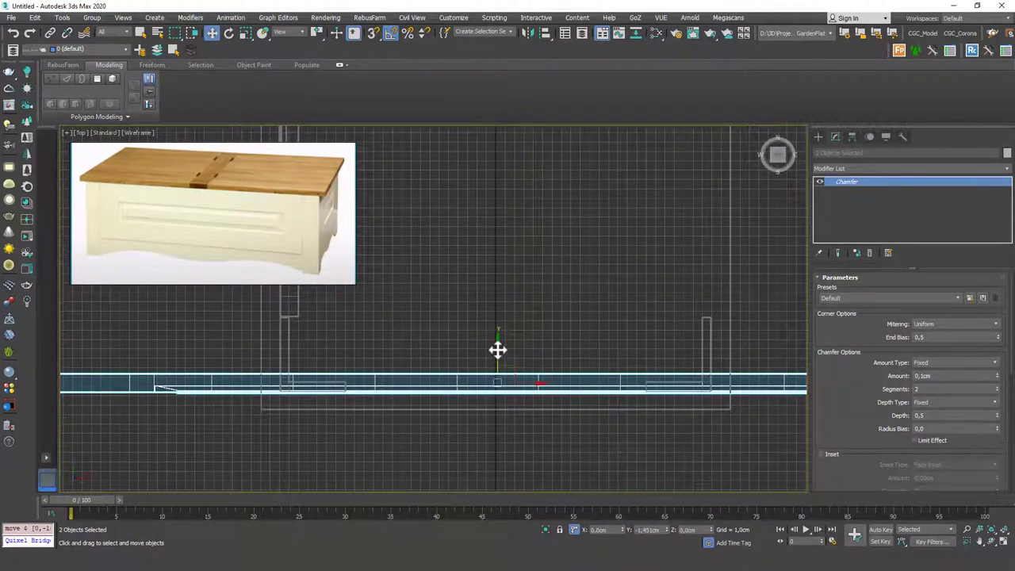
pyautogui.moveTo(536, 390); pyautogui.dragTo(533, 384)
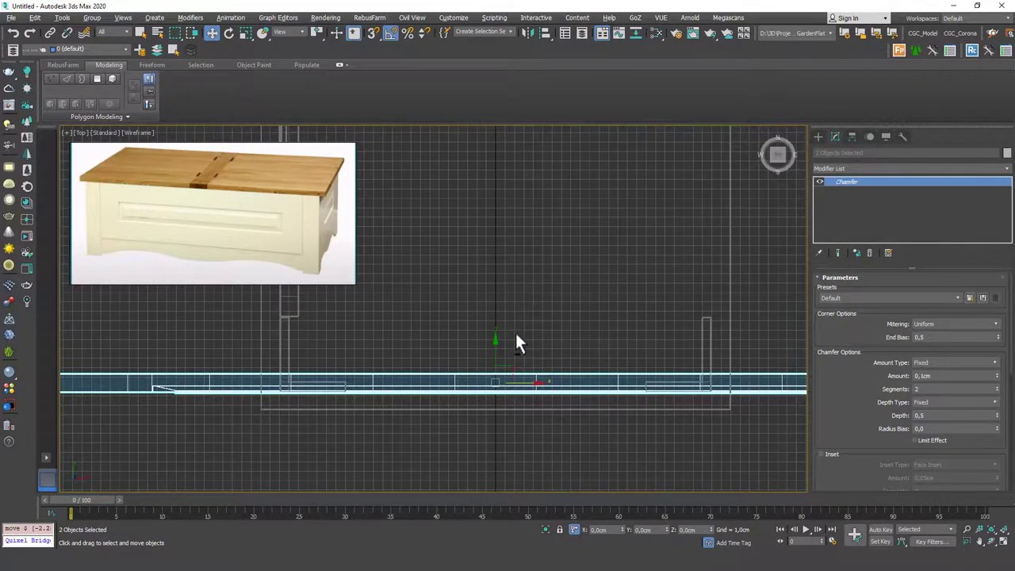
pyautogui.moveTo(515, 342)
pyautogui.keyDown('alt'); pyautogui.mouseDown(button='middle')
pyautogui.moveTo(526, 256)
pyautogui.moveTo(502, 294)
pyautogui.moveTo(517, 302)
pyautogui.mouseUp(button='middle'); pyautogui.keyUp('alt')
pyautogui.press('F3')
pyautogui.click(726, 214)
# Step: Scale all Edit Poly vertices of the cloned panel along its length so that it fits between the end legs
pyautogui.click(698, 238)
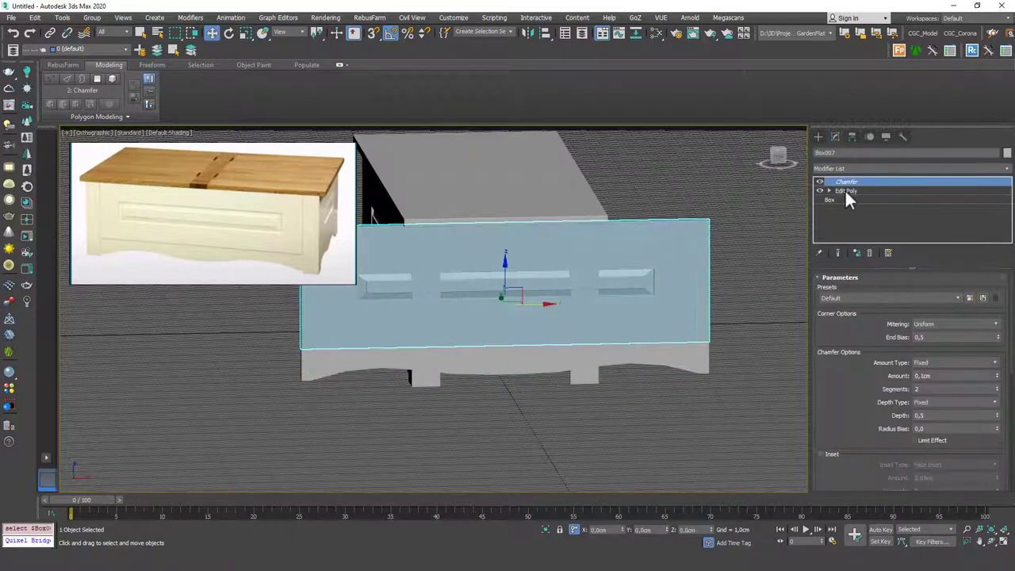
pyautogui.click(845, 191)
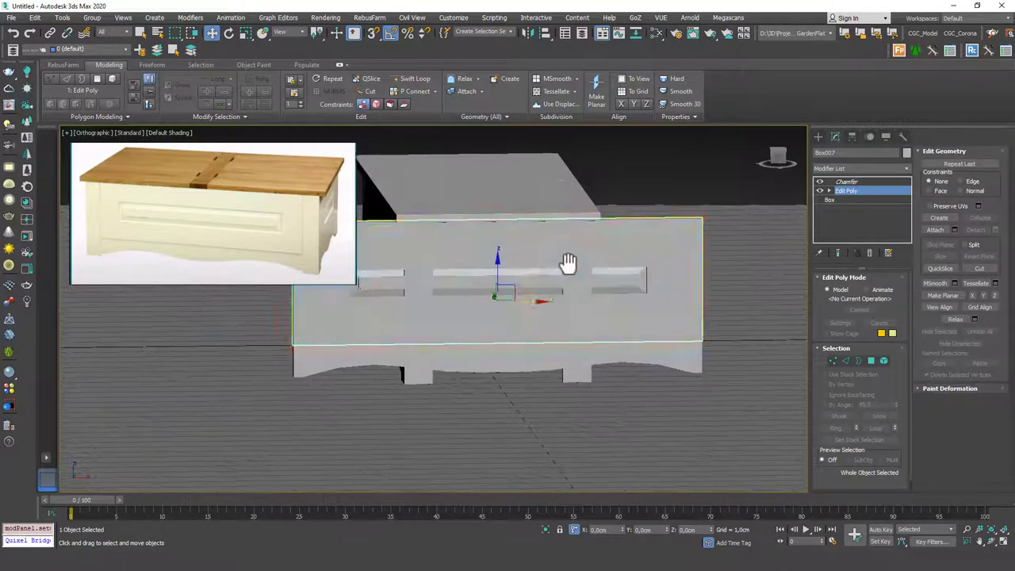
pyautogui.press('1')
pyautogui.keyDown('alt'); pyautogui.moveTo(569, 273); pyautogui.dragTo(628, 301, button='middle'); pyautogui.keyUp('alt')
pyautogui.hotkey('ctrl', 'a')
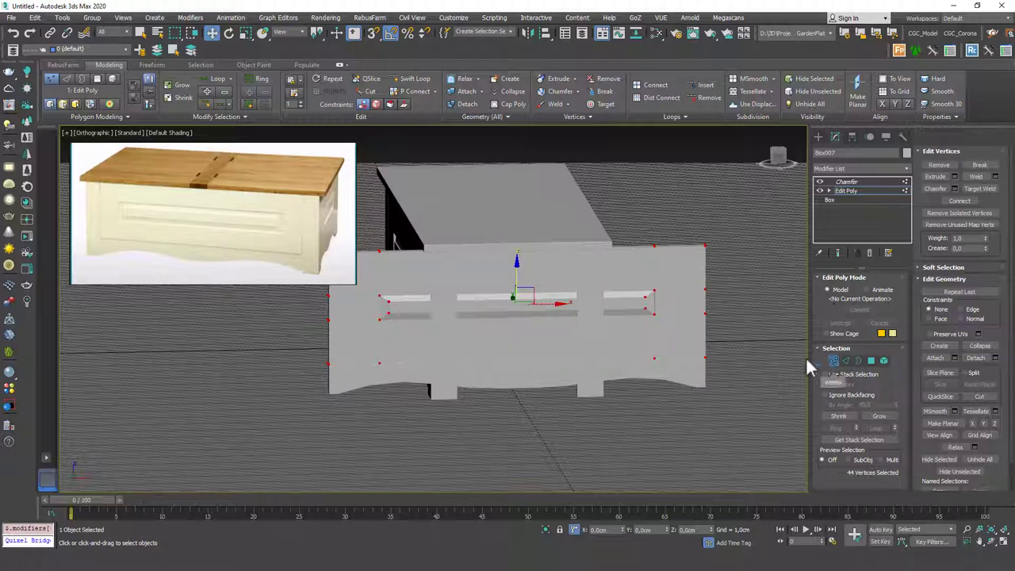
pyautogui.press('r')
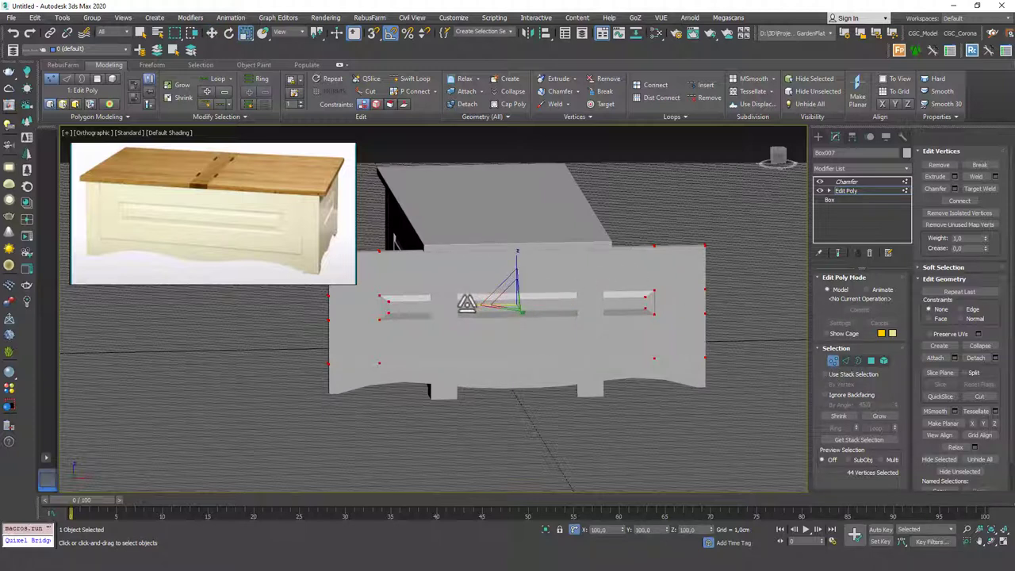
pyautogui.moveTo(466, 304); pyautogui.dragTo(548, 300)
pyautogui.moveTo(604, 314)
pyautogui.keyDown('alt'); pyautogui.mouseDown(button='middle')
pyautogui.moveTo(568, 312)
pyautogui.moveTo(603, 321)
pyautogui.mouseUp(button='middle'); pyautogui.keyUp('alt')
pyautogui.press('1')
pyautogui.click(845, 181)
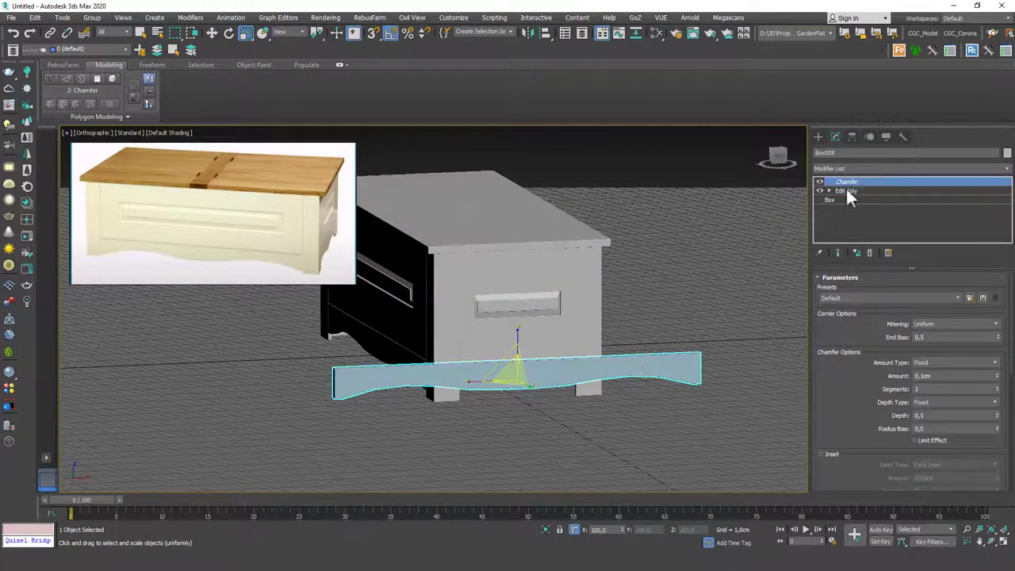
# Step: Scale all Edit Poly vertices of the cloned apron along its length to fit between the end legs, then return to Perspective view
pyautogui.click(845, 190)
pyautogui.press('1')
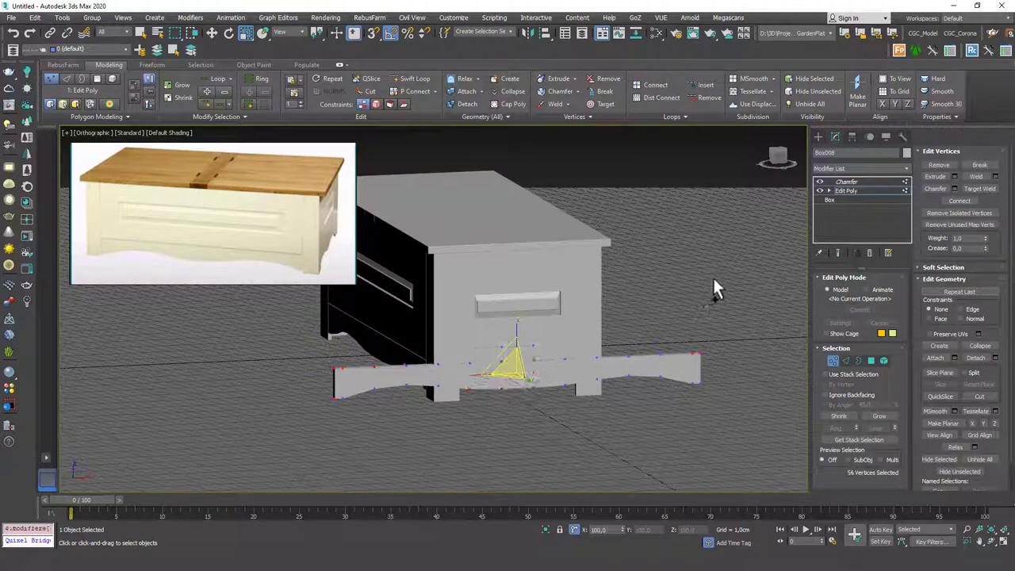
pyautogui.moveTo(460, 367); pyautogui.dragTo(546, 357)
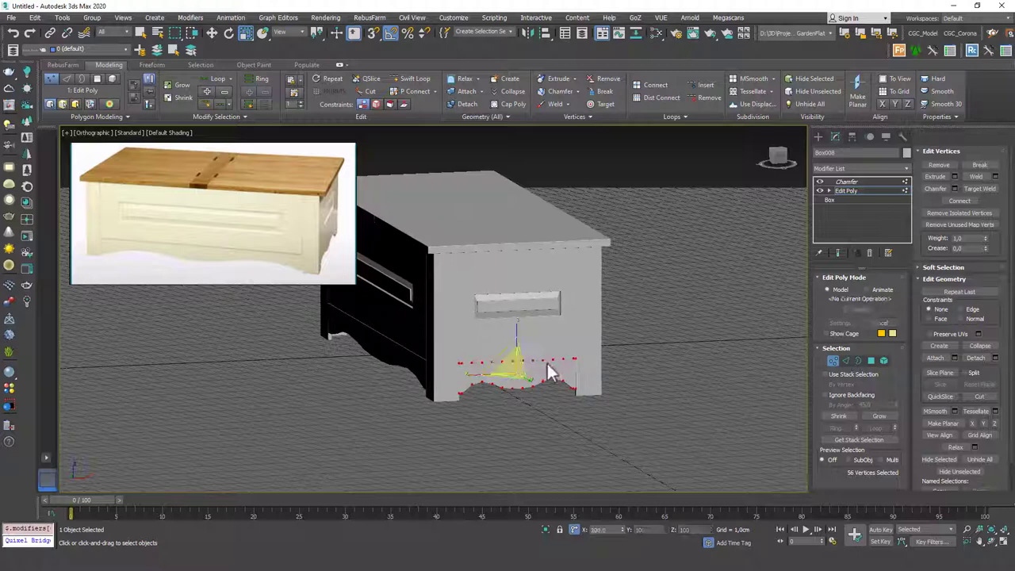
pyautogui.press('1')
pyautogui.moveTo(677, 320)
pyautogui.keyDown('alt'); pyautogui.mouseDown(button='middle')
pyautogui.moveTo(638, 310)
pyautogui.moveTo(681, 292)
pyautogui.moveTo(693, 320)
pyautogui.mouseUp(button='middle'); pyautogui.keyUp('alt')
pyautogui.click(674, 323)
pyautogui.press('p')
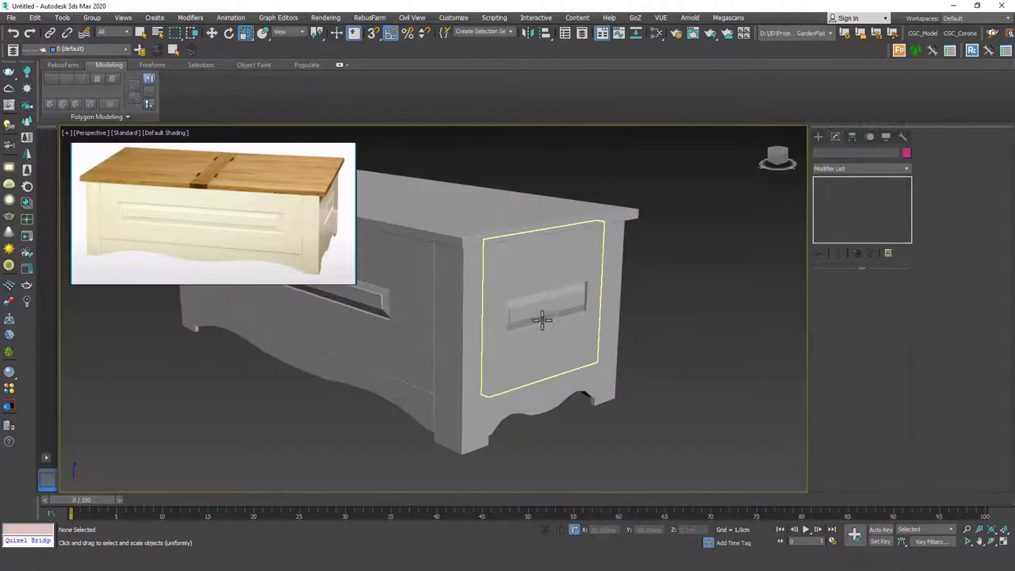
# Step: Scale the eight inner recess vertices of the end panel inward horizontally to widen the bevels at both short sides
pyautogui.scroll(-3, 555, 329)
pyautogui.keyDown('alt'); pyautogui.moveTo(568, 374); pyautogui.dragTo(517, 379, button='middle'); pyautogui.keyUp('alt')
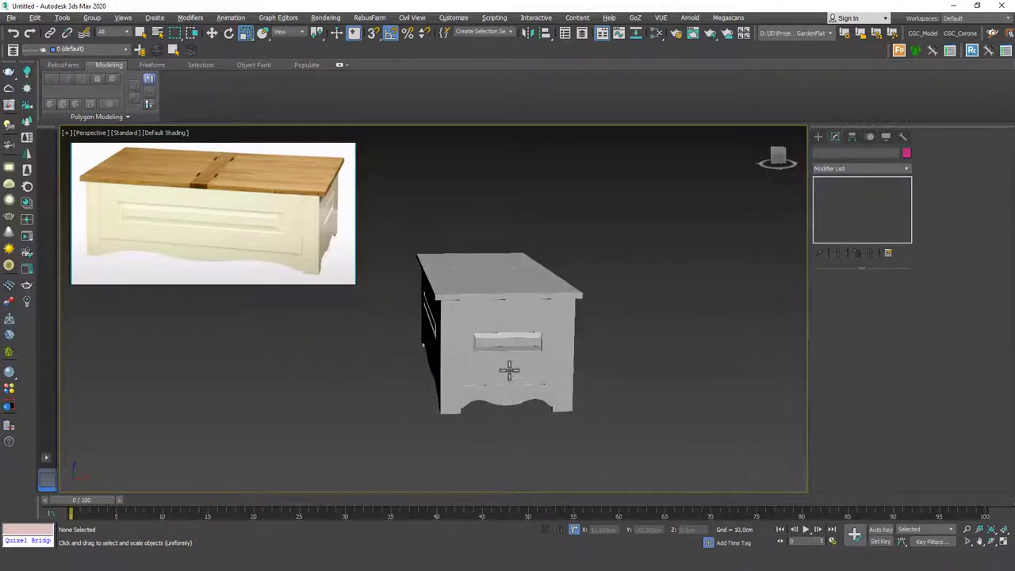
pyautogui.scroll(4, 512, 367)
pyautogui.scroll(3, 503, 351)
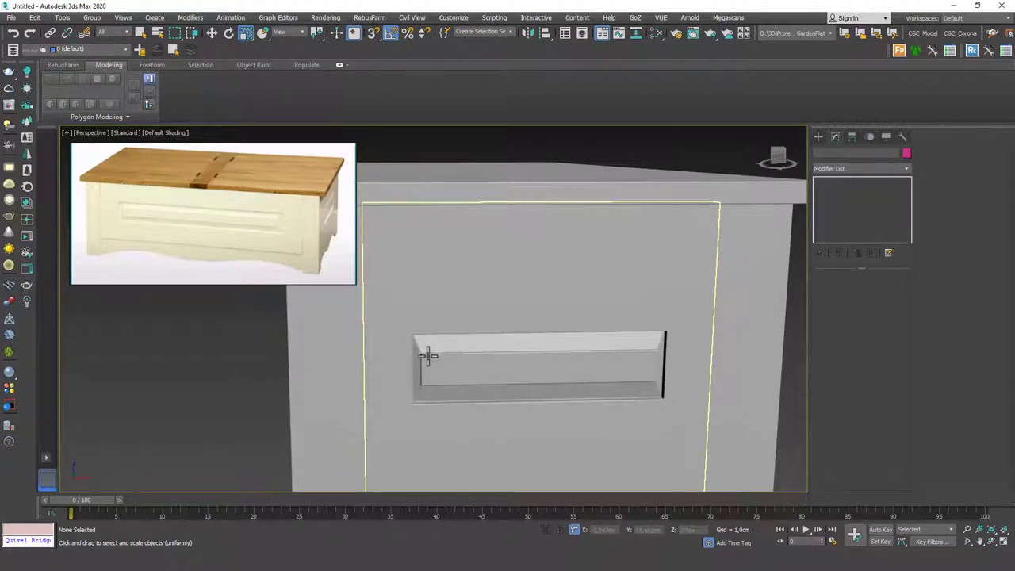
pyautogui.click(428, 356)
pyautogui.click(844, 191)
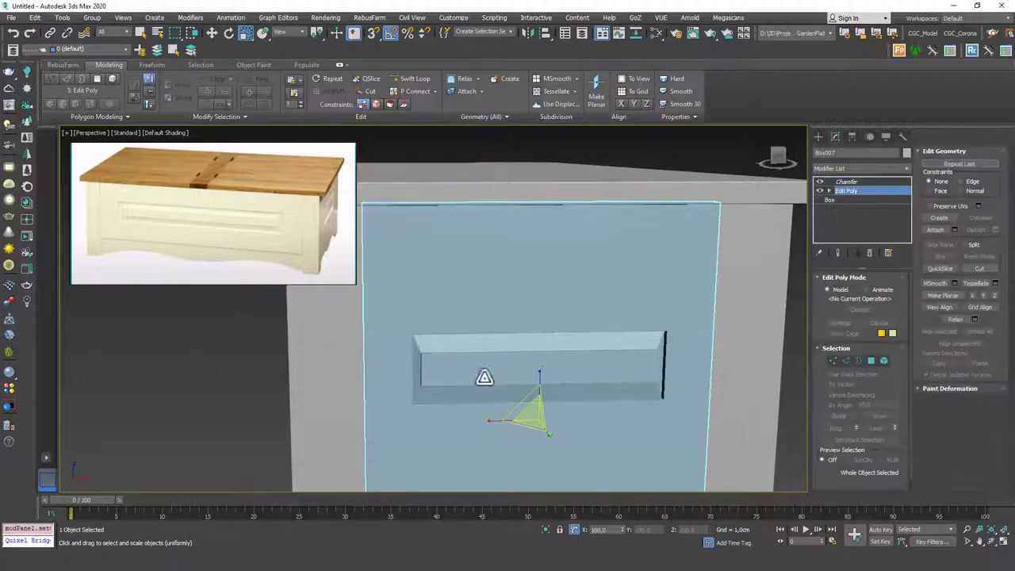
pyautogui.press('1')
pyautogui.moveTo(412, 340); pyautogui.dragTo(671, 387)
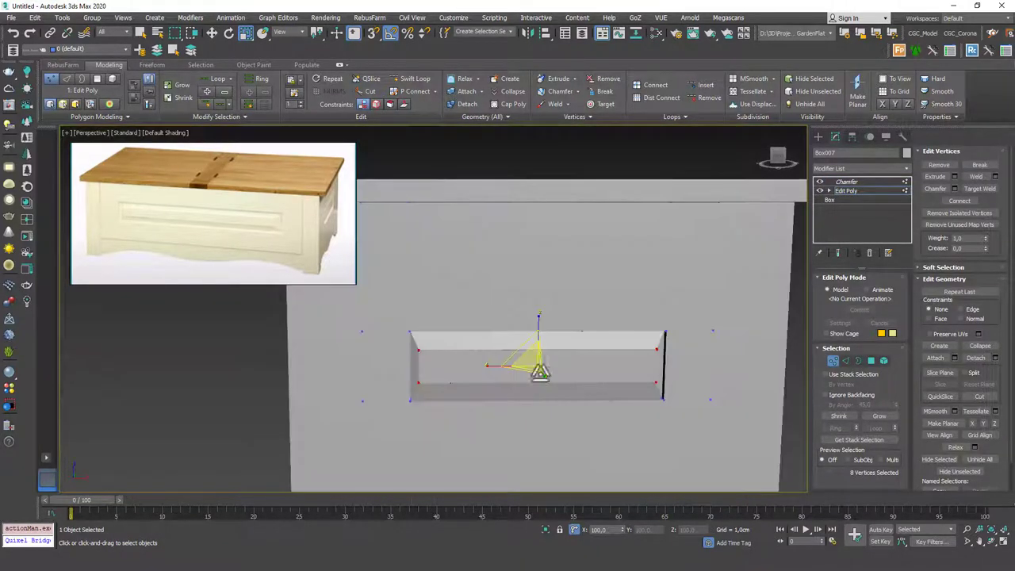
pyautogui.moveTo(539, 373)
pyautogui.mouseDown()
pyautogui.moveTo(487, 362)
pyautogui.moveTo(495, 365)
pyautogui.mouseUp()
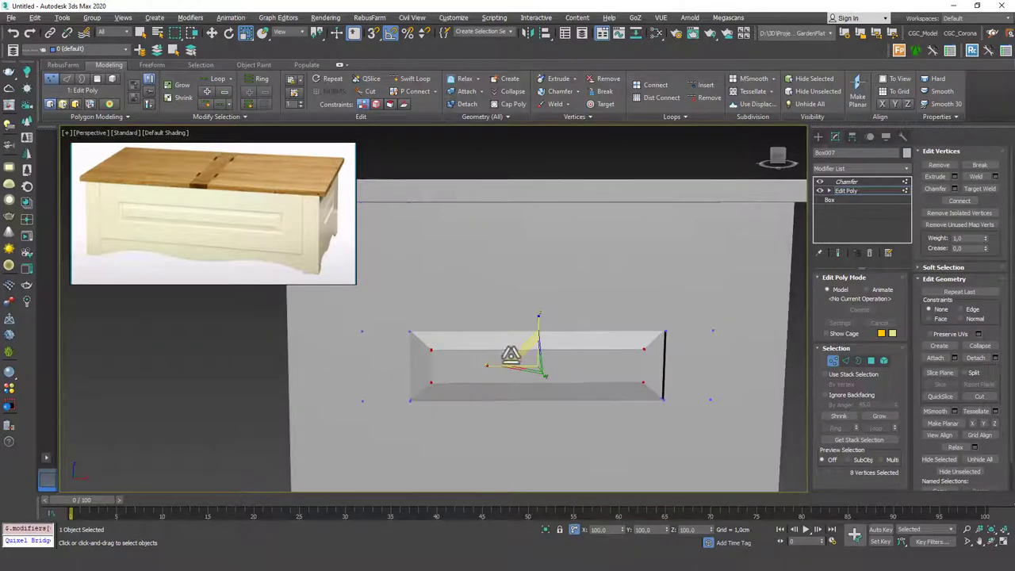
pyautogui.scroll(-4, 508, 356)
pyautogui.keyDown('alt'); pyautogui.moveTo(508, 356); pyautogui.dragTo(527, 376, button='middle'); pyautogui.keyUp('alt')
pyautogui.press('1')
pyautogui.click(686, 351)
pyautogui.press('F4')
pyautogui.press('F4')
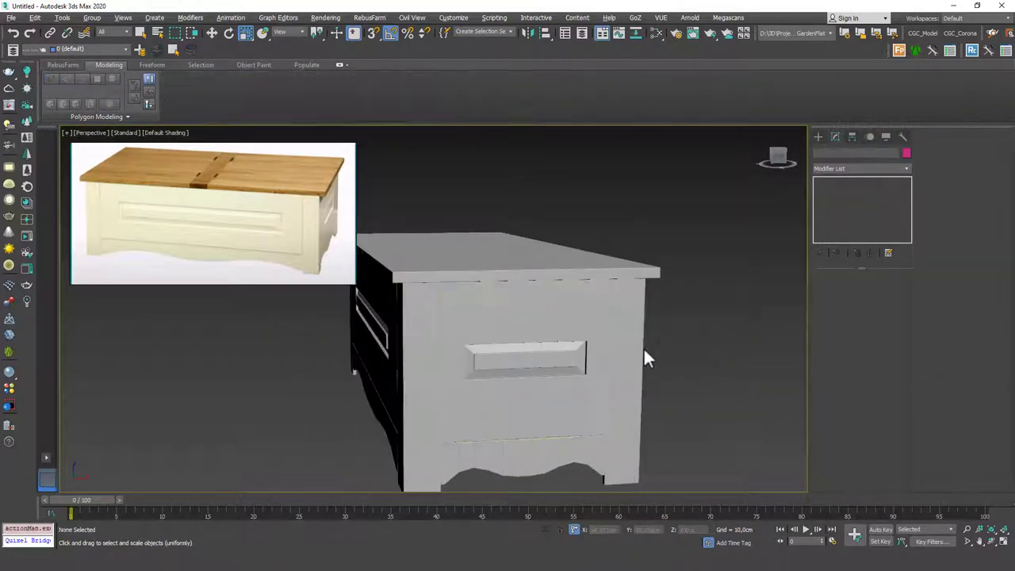
# Step: Add a Symmetry modifier to the selected end panel and its apron and set the mirror axis to Y
pyautogui.moveTo(647, 356)
pyautogui.keyDown('alt'); pyautogui.mouseDown(button='middle')
pyautogui.moveTo(579, 348)
pyautogui.moveTo(638, 356)
pyautogui.moveTo(560, 477)
pyautogui.mouseUp(button='middle'); pyautogui.keyUp('alt')
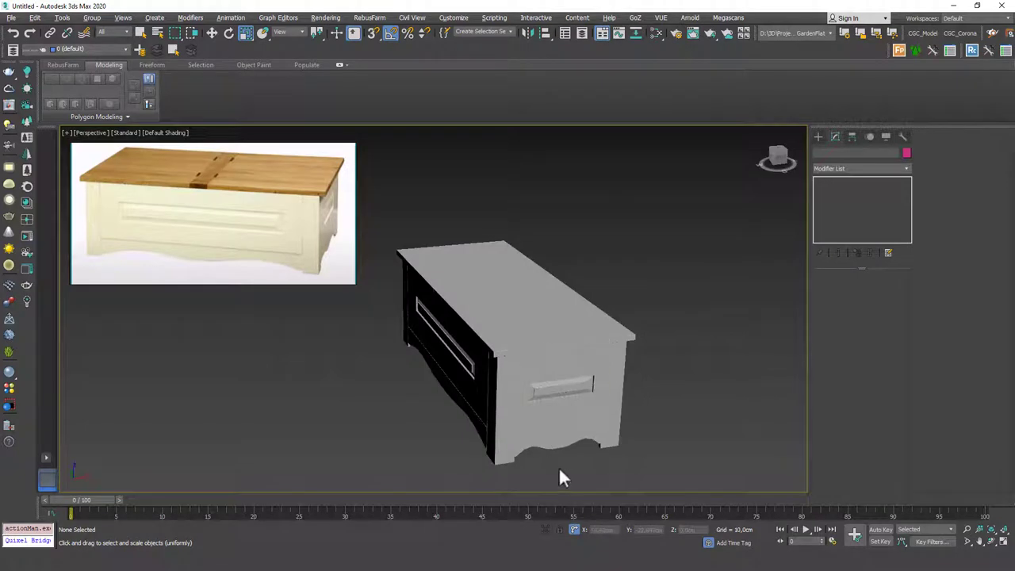
pyautogui.click(560, 431)
pyautogui.click(848, 169)
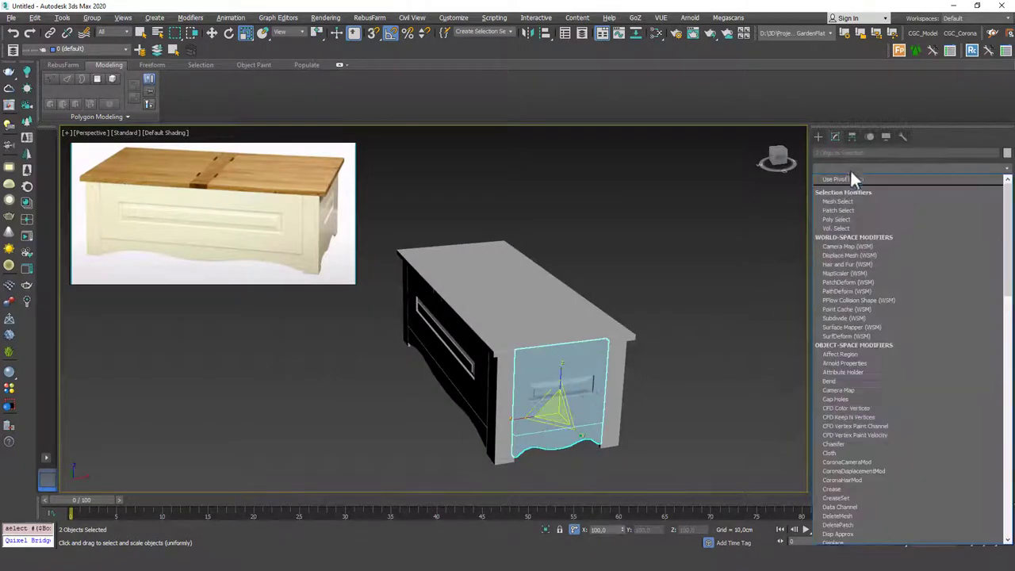
pyautogui.press('y')
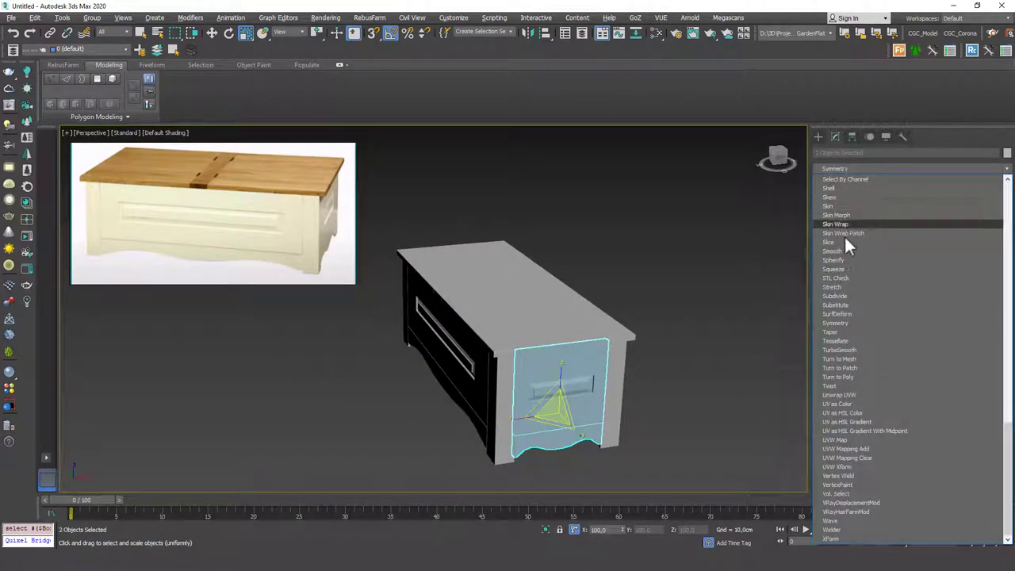
pyautogui.click(844, 322)
pyautogui.keyDown('alt'); pyautogui.moveTo(528, 326); pyautogui.dragTo(626, 321, button='middle'); pyautogui.keyUp('alt')
pyautogui.click(854, 297)
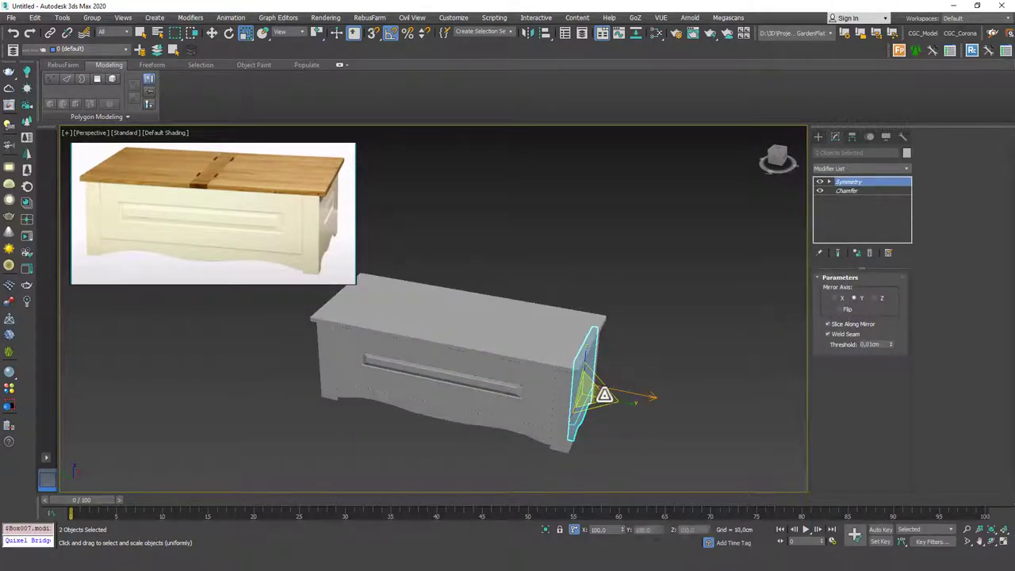
# Step: Move the Symmetry mirror plane from the end panel toward the chest's middle and enable Flip
pyautogui.press('w')
pyautogui.press('F3')
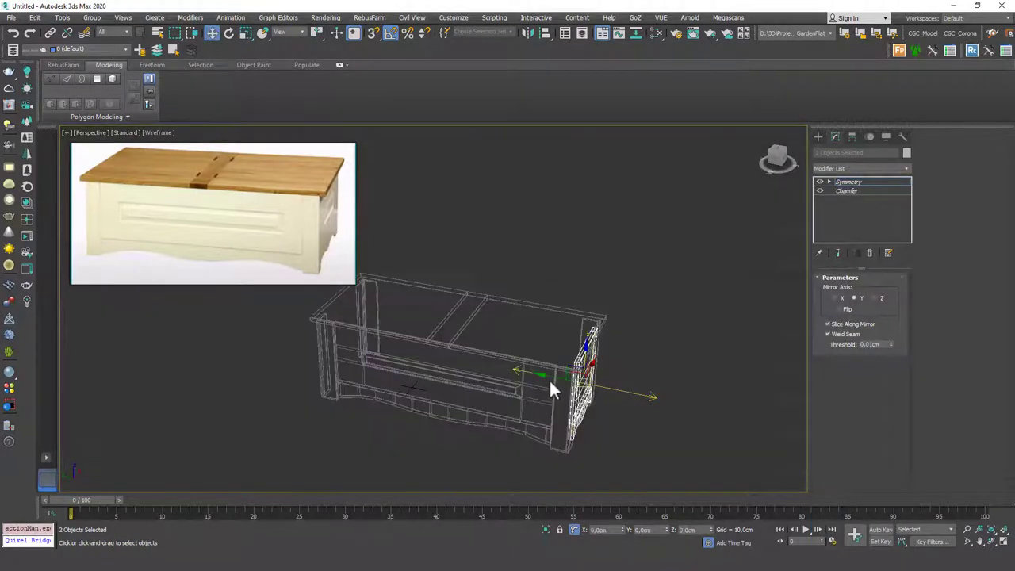
pyautogui.moveTo(548, 389); pyautogui.dragTo(445, 346)
pyautogui.click(841, 308)
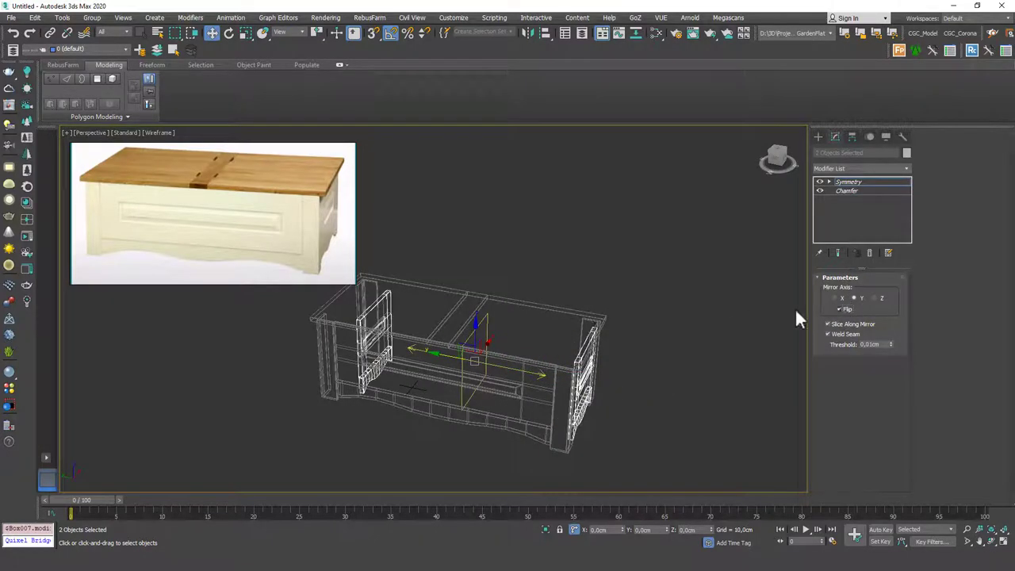
# Step: Align the end panel's Symmetry mirror plane to the lid's central strip and return to shaded display
pyautogui.keyDown('alt'); pyautogui.moveTo(428, 357); pyautogui.dragTo(448, 413, button='middle'); pyautogui.keyUp('alt')
pyautogui.scroll(3, 467, 353)
pyautogui.hotkey('alt', 'a')
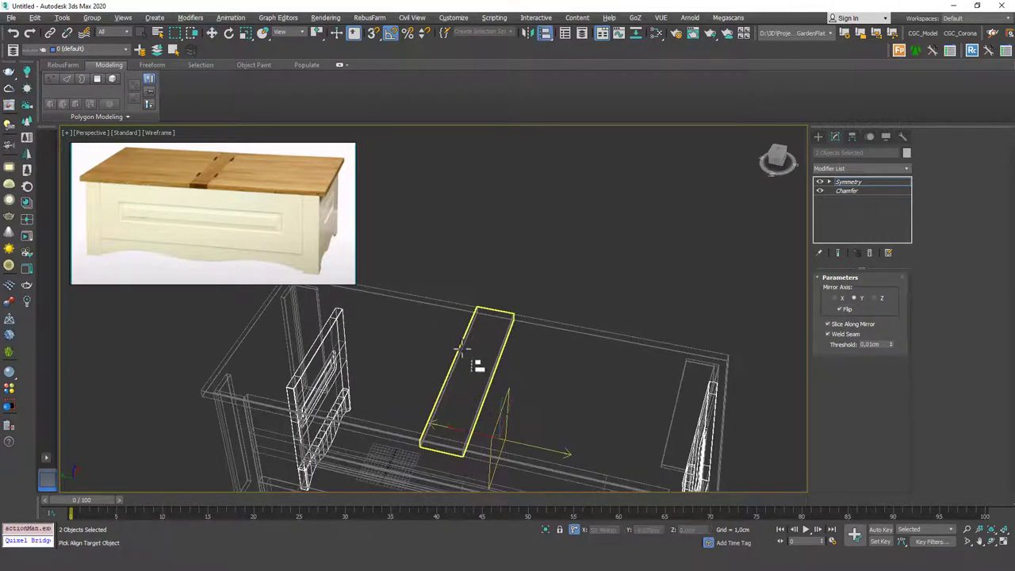
pyautogui.click(462, 349)
pyautogui.click(680, 354)
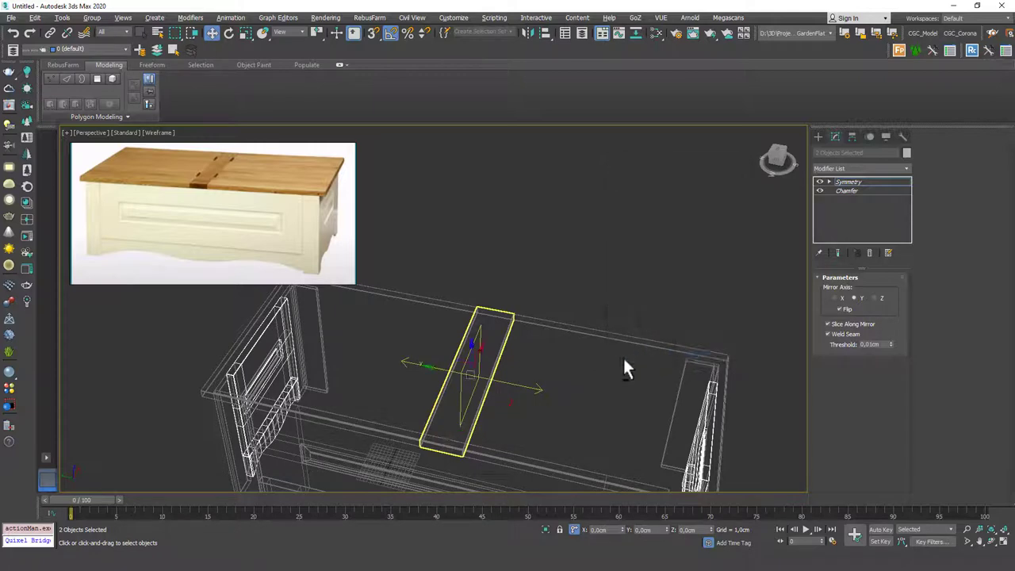
pyautogui.keyDown('alt'); pyautogui.moveTo(622, 356); pyautogui.dragTo(519, 432, button='middle'); pyautogui.keyUp('alt')
pyautogui.press('F3')
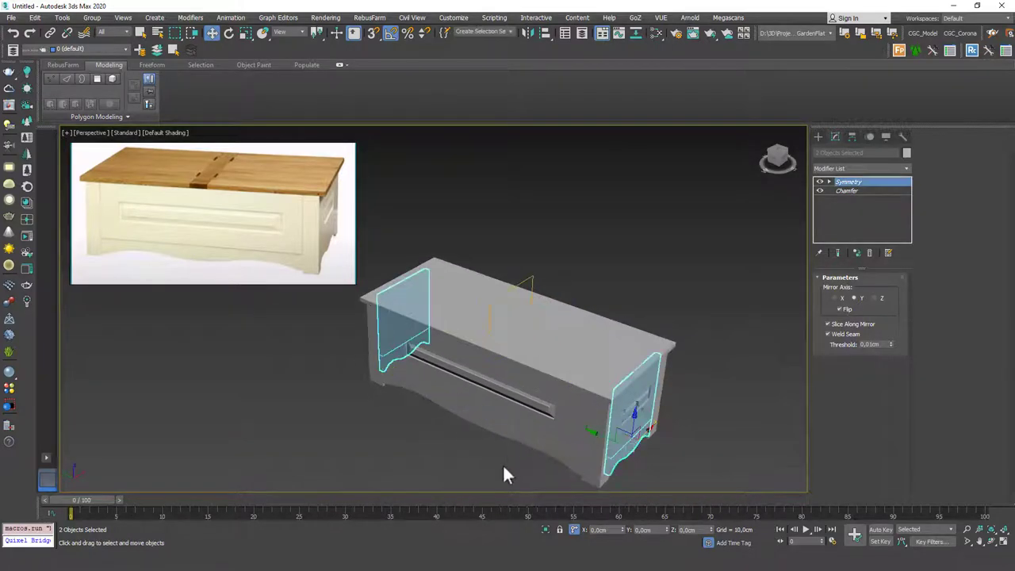
# Step: Add a Symmetry modifier with the X mirror axis to the front panel and its wavy apron
pyautogui.click(503, 463)
pyautogui.click(504, 412)
pyautogui.click(828, 168)
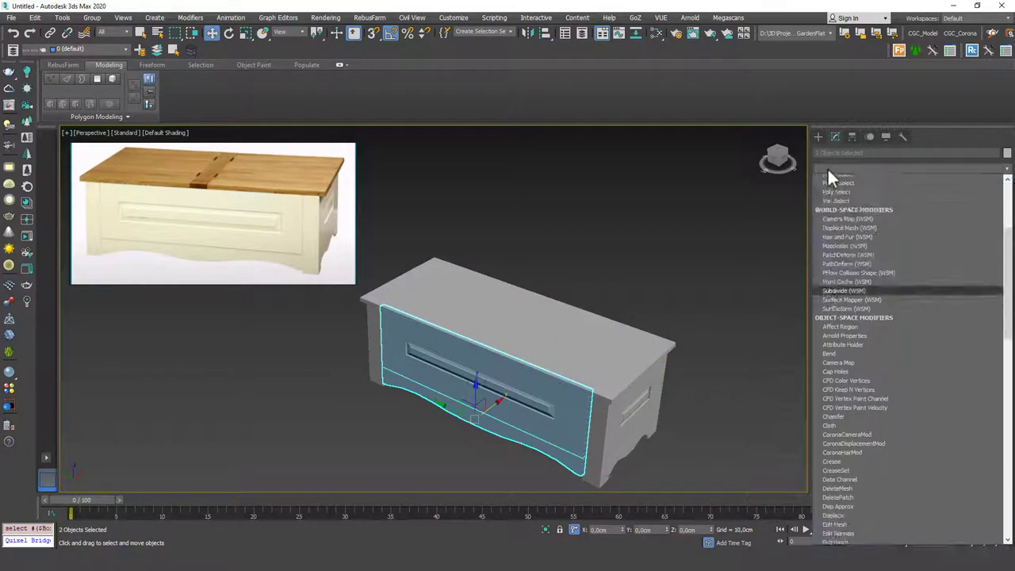
pyautogui.write('sym')
pyautogui.press('Return')
pyautogui.keyDown('alt'); pyautogui.moveTo(665, 343); pyautogui.dragTo(625, 353, button='middle'); pyautogui.keyUp('alt')
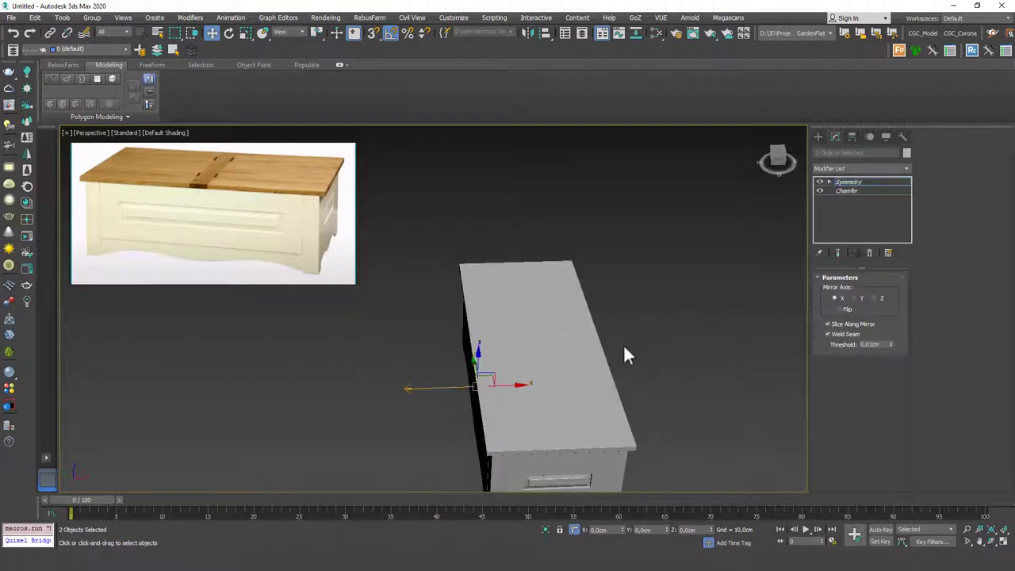
# Step: Align the front panel's mirror plane to the lid's central strip, enable Flip, and leave the mirror sub-object with everything deselected
pyautogui.press('F3')
pyautogui.hotkey('alt', 'a')
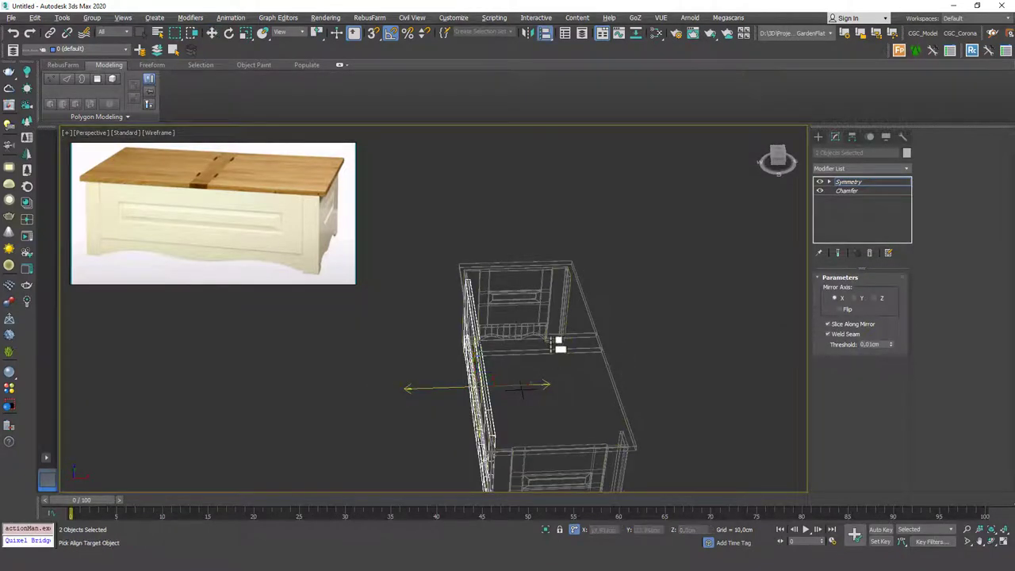
pyautogui.click(587, 338)
pyautogui.click(680, 354)
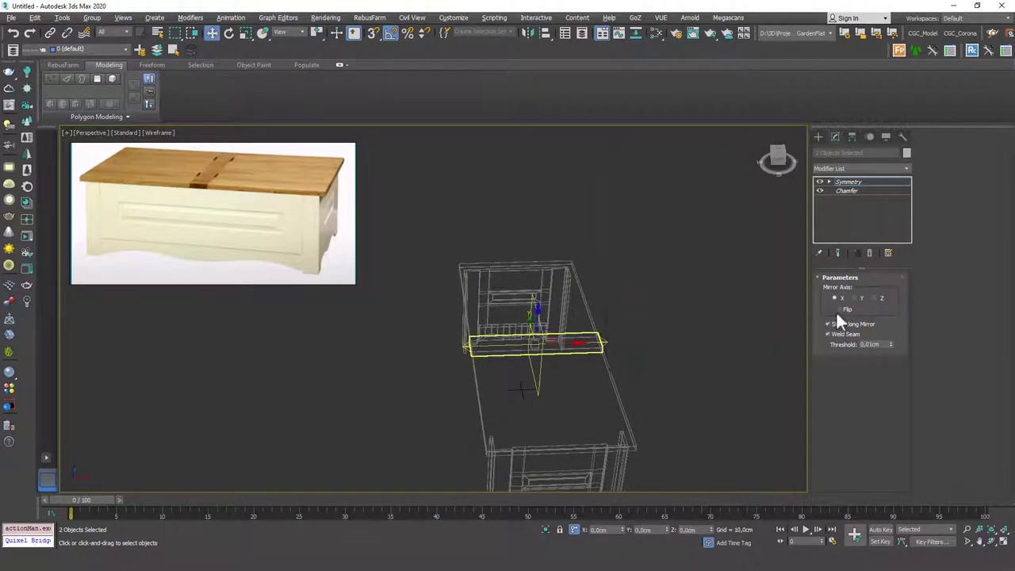
pyautogui.moveTo(835, 310)
pyautogui.keyDown('alt'); pyautogui.mouseDown(button='middle')
pyautogui.moveTo(564, 355)
pyautogui.moveTo(648, 333)
pyautogui.moveTo(608, 341)
pyautogui.mouseUp(button='middle'); pyautogui.keyUp('alt')
pyautogui.press('F3')
pyautogui.click(860, 181)
pyautogui.click(745, 242)
pyautogui.scroll(-3, 596, 315)
pyautogui.press('F4')
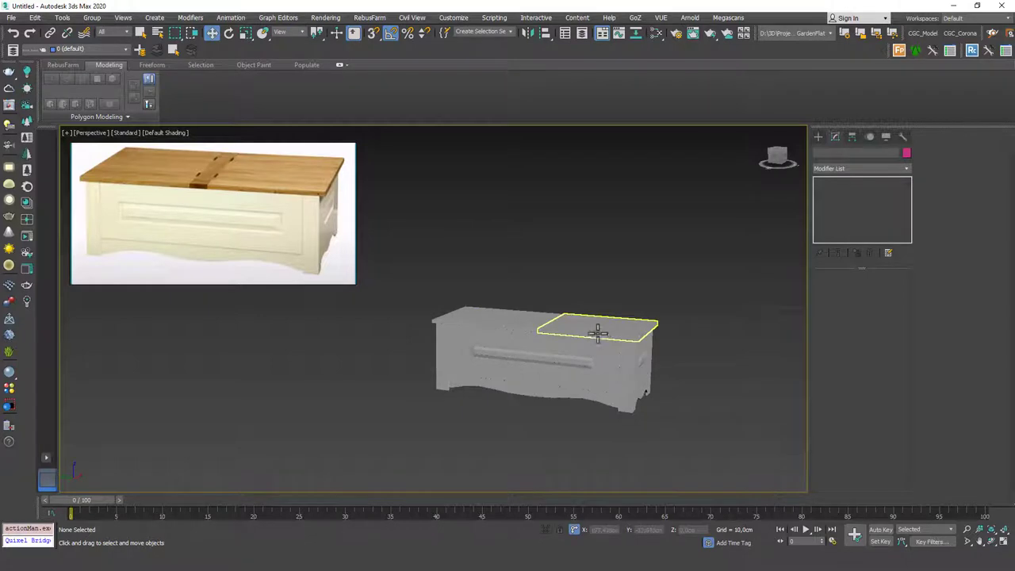
pyautogui.scroll(3, 608, 341)
pyautogui.press('F4')
pyautogui.moveTo(629, 308)
pyautogui.keyDown('alt'); pyautogui.mouseDown(button='middle')
pyautogui.moveTo(689, 297)
pyautogui.moveTo(661, 318)
pyautogui.moveTo(594, 333)
pyautogui.moveTo(650, 362)
pyautogui.moveTo(580, 349)
pyautogui.moveTo(607, 367)
pyautogui.moveTo(575, 340)
pyautogui.moveTo(589, 340)
pyautogui.mouseUp(button='middle'); pyautogui.keyUp('alt')
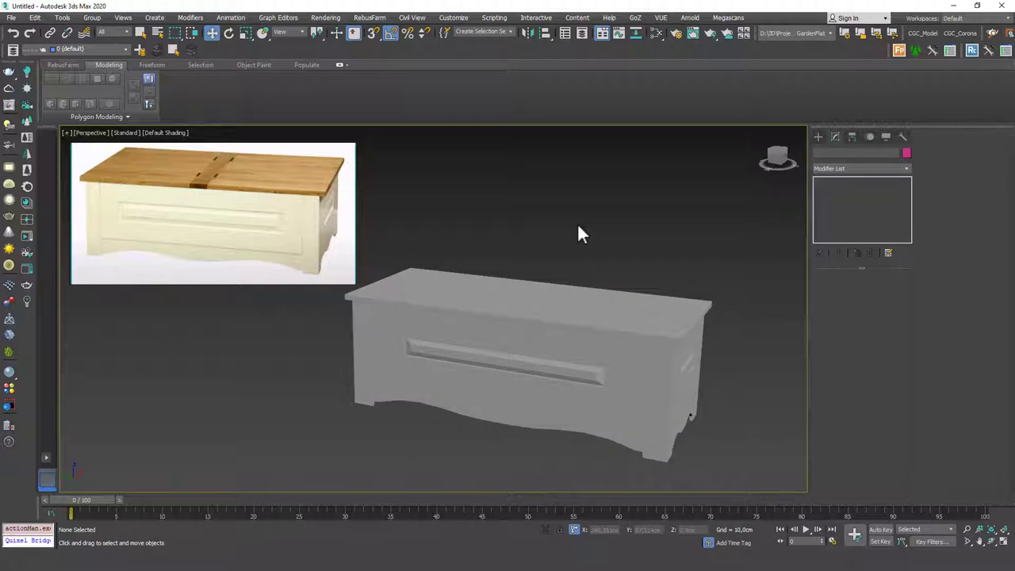